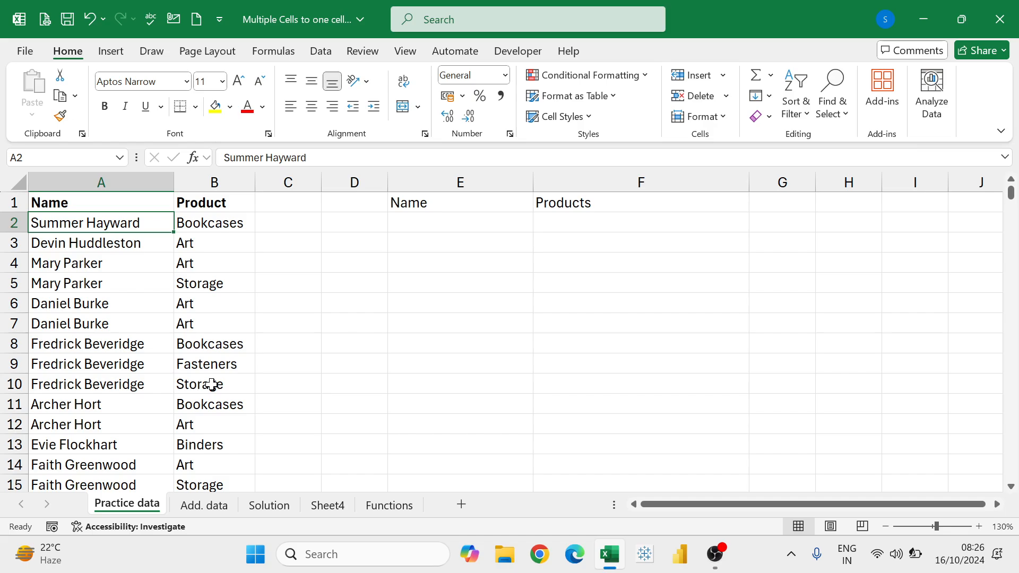
Step: Examine the source Name and Product columns and the empty Name and Products output columns in E and F
scroll(166, 374, "down", 3)
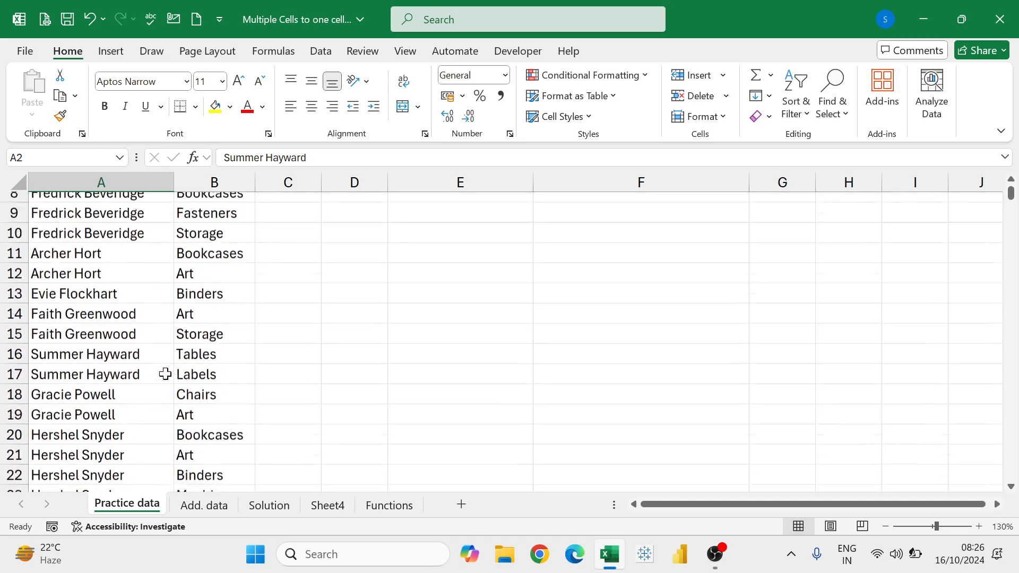
scroll(165, 375, "up", 3)
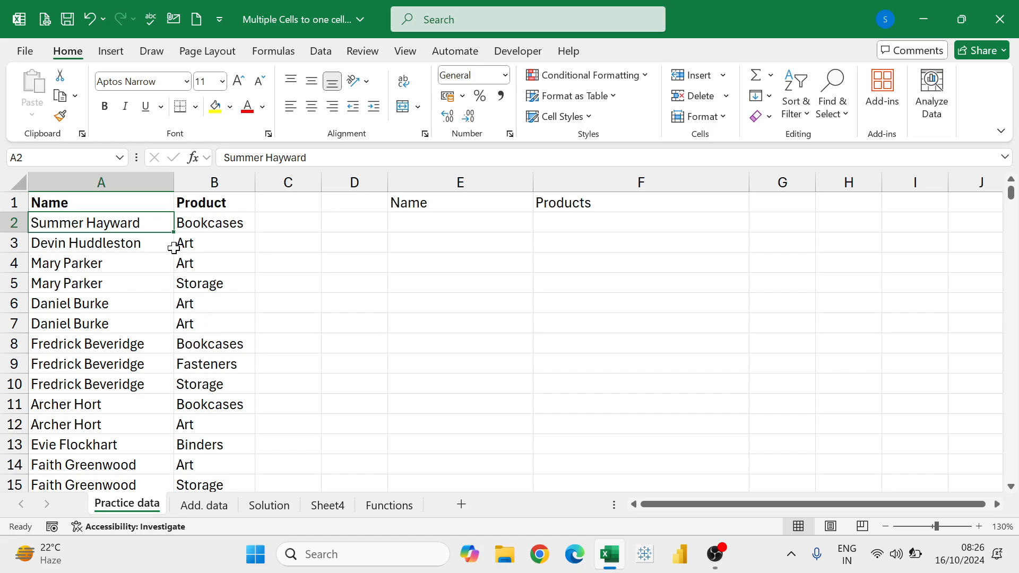
left_click(445, 219)
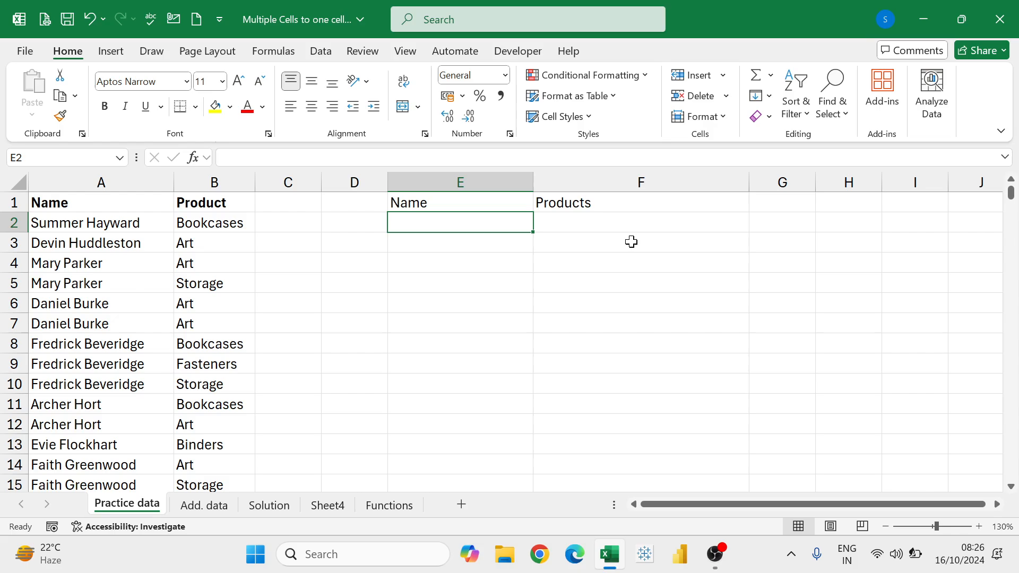
left_click(577, 223)
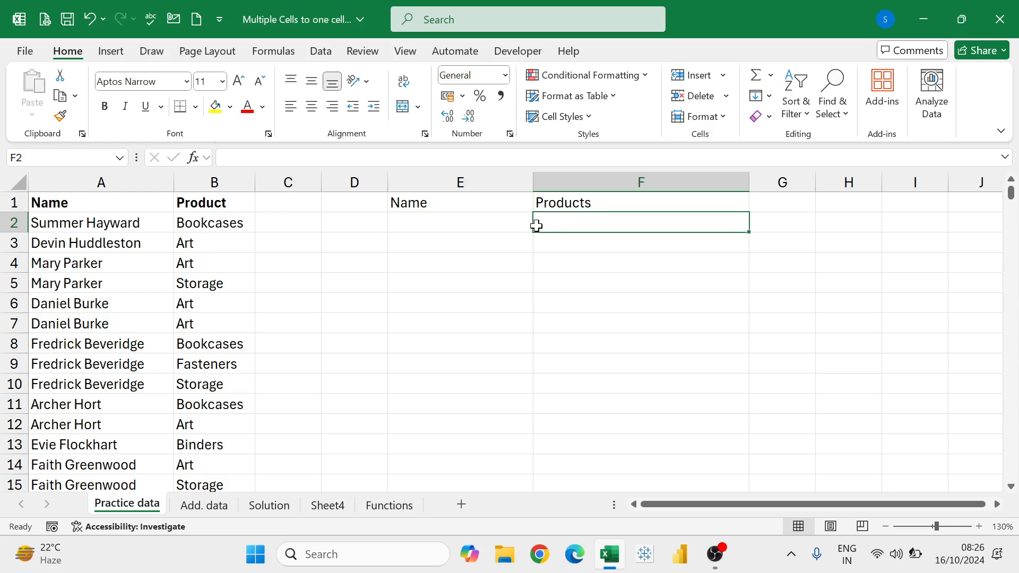
left_click(487, 223)
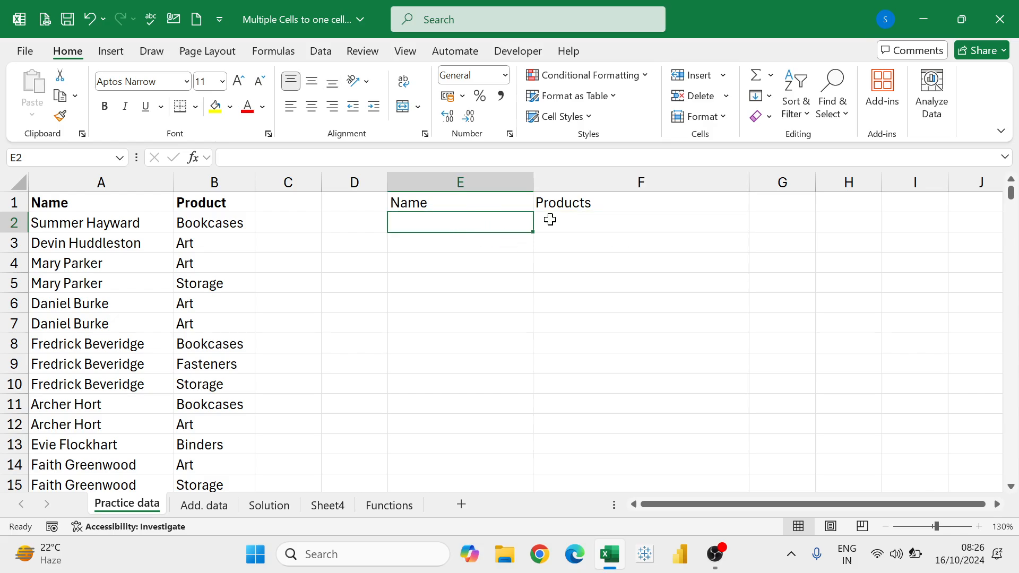
left_click(577, 222)
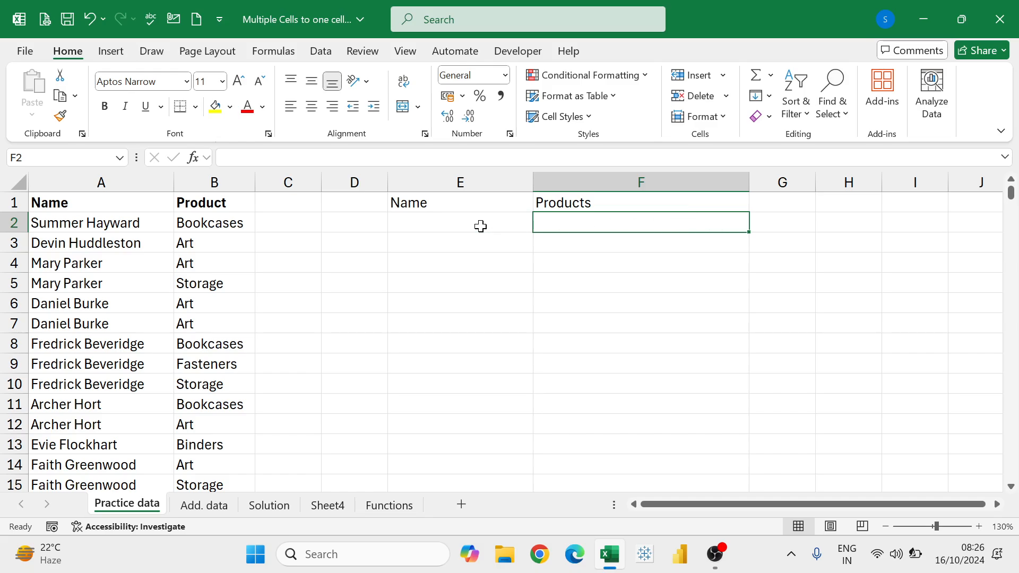
left_click(496, 223)
left_click(604, 224)
left_click(442, 226)
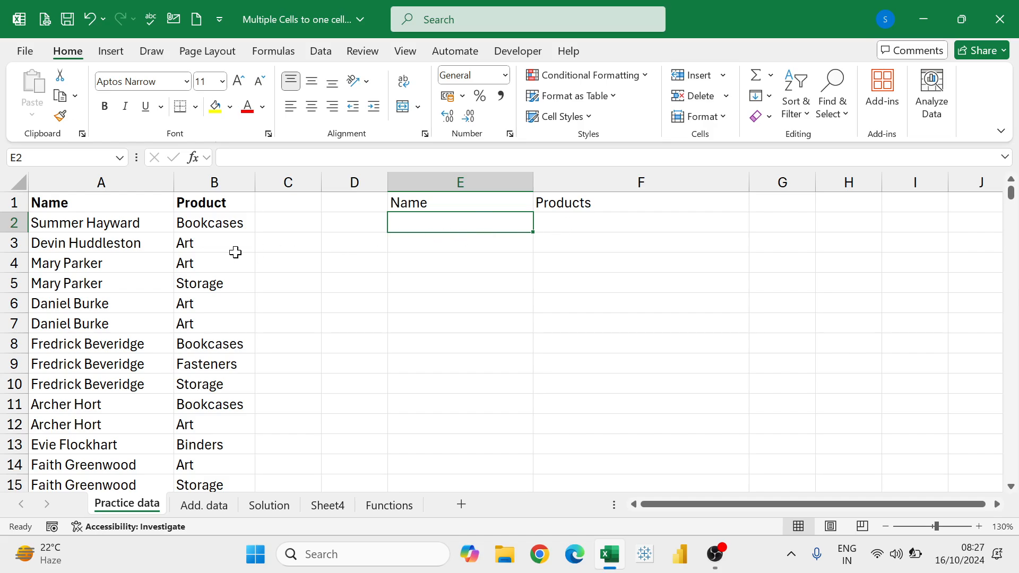
left_click(132, 234)
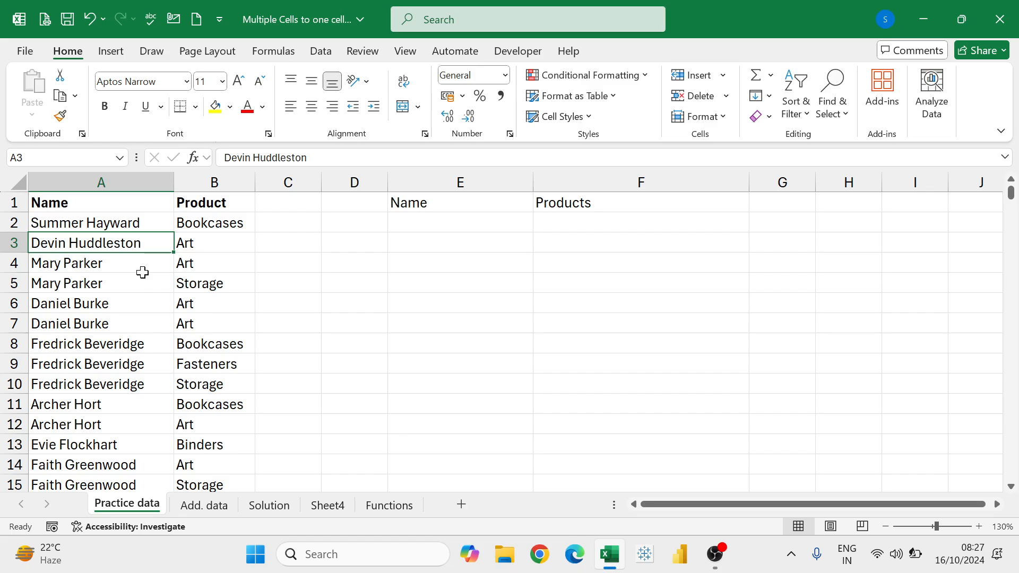
Step: Try to convert the source data range A1:B8047 into a table with headers
left_click(137, 208)
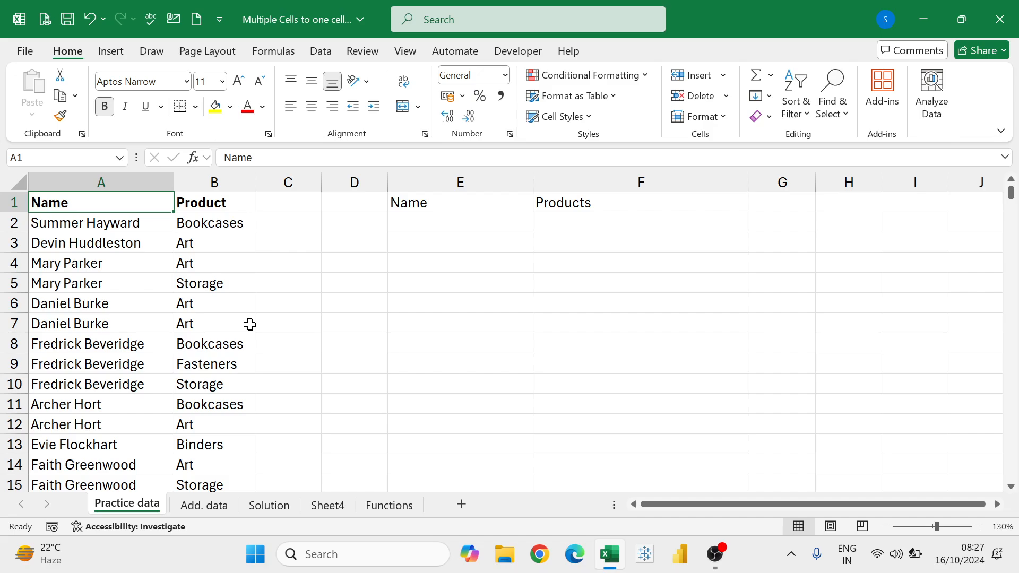
key("ctrl+t")
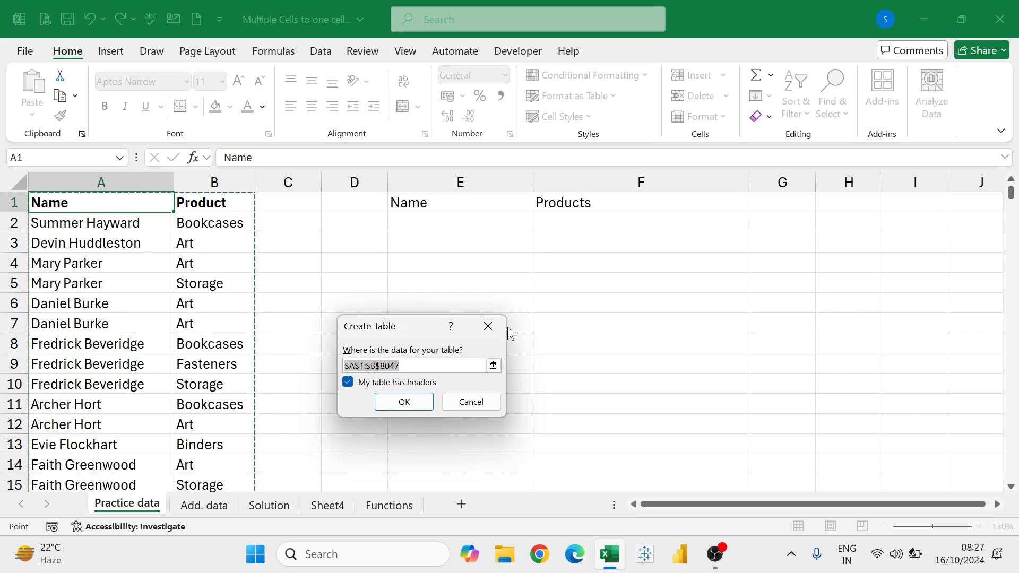
left_click(413, 406)
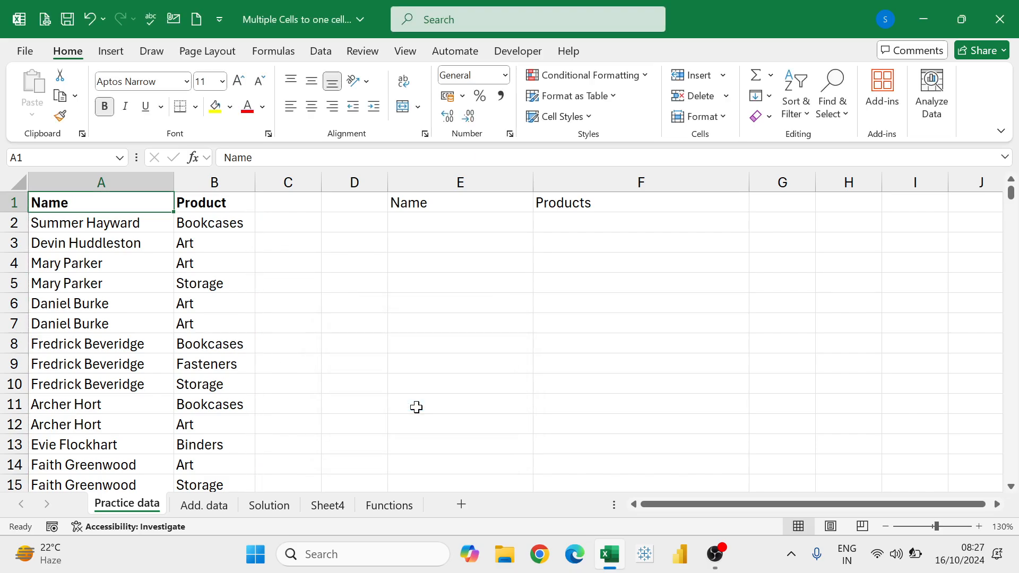
key("ctrl+t")
left_click(416, 408)
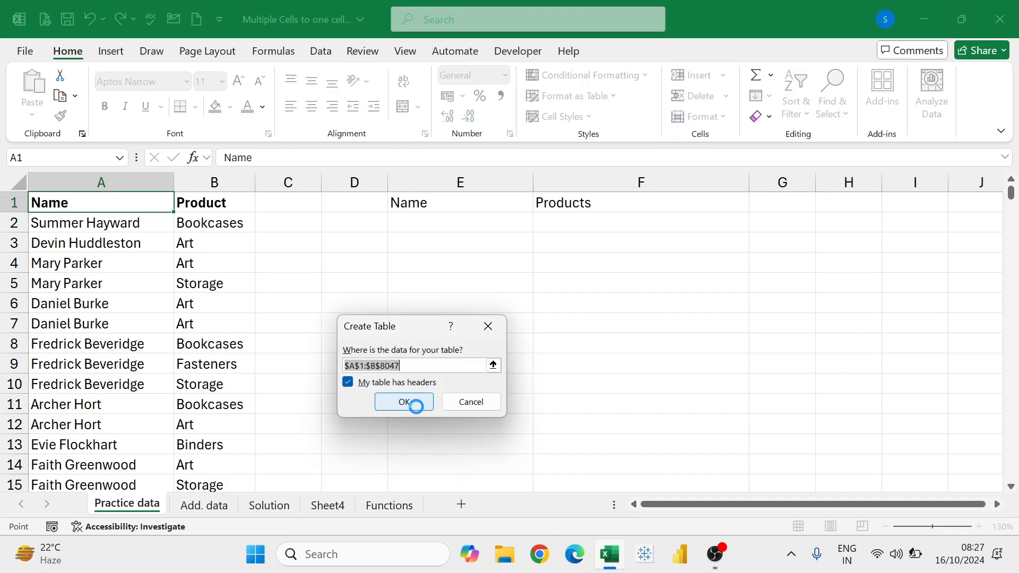
key("ctrl+t")
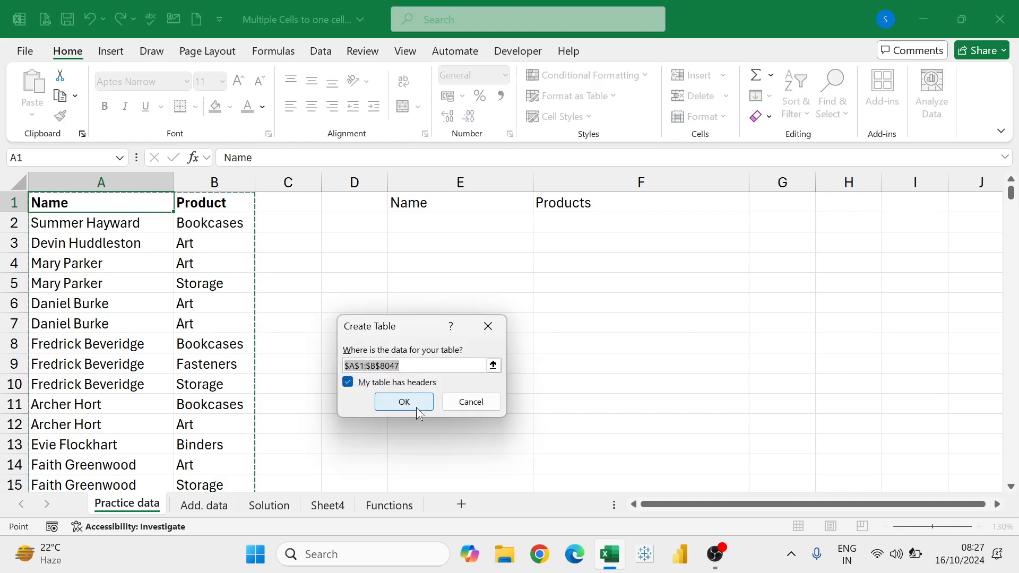
left_click(417, 408)
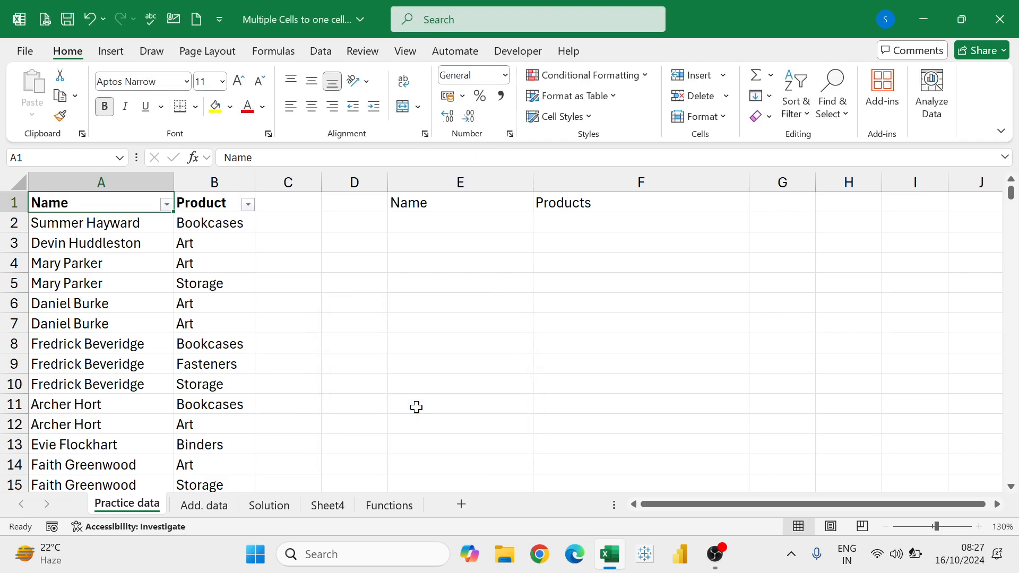
Step: Turn off the filters on the Name and Product header row
key("ctrl+shift+l")
scroll(127, 371, "down", 2)
scroll(128, 372, "up", 2)
Step: Enable filters on the source data's header row and filter the Name column to a single person
left_click(140, 338)
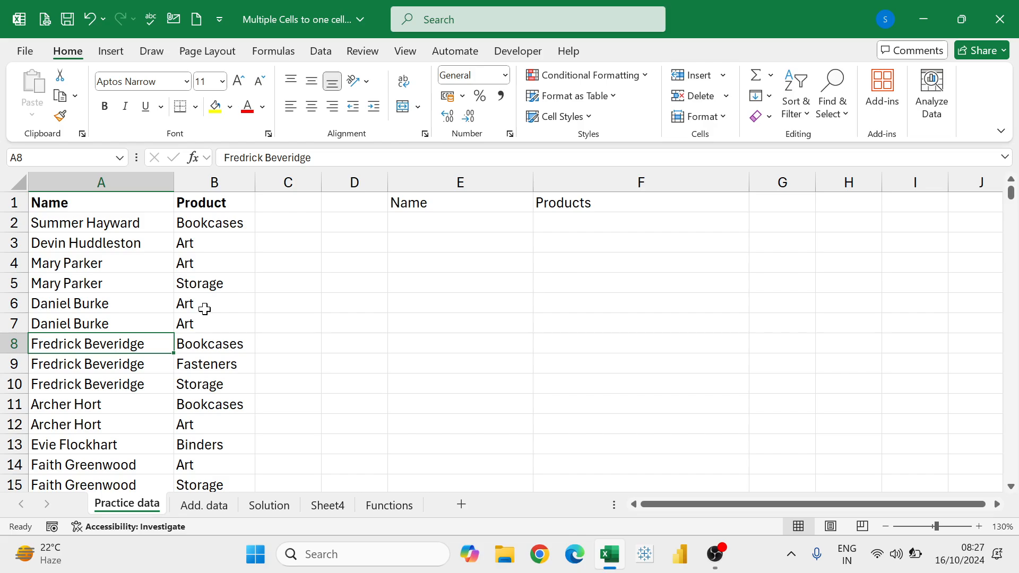
key("ctrl+shift+l")
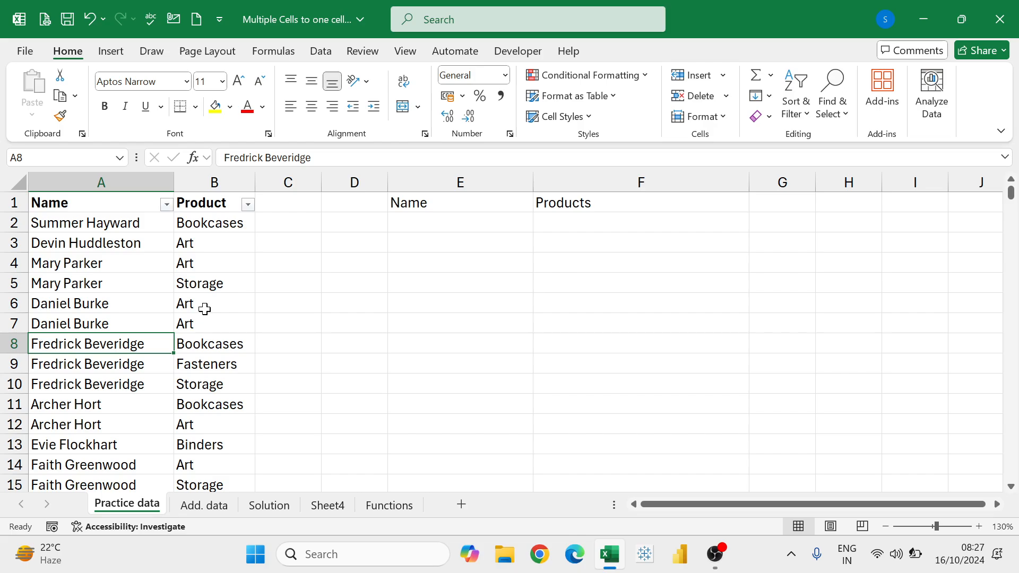
left_click(166, 205)
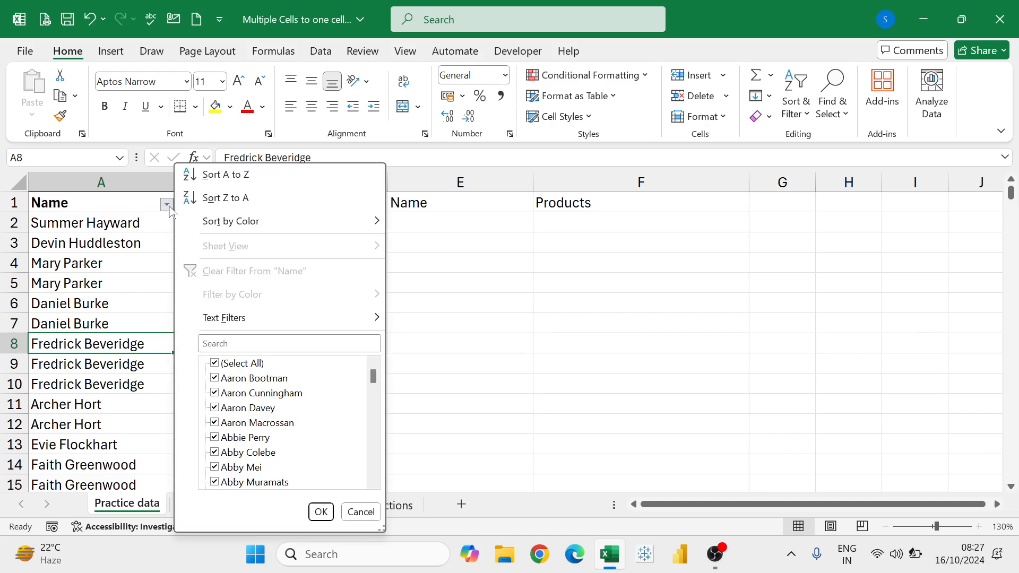
left_click(216, 365)
scroll(246, 448, "down", 3)
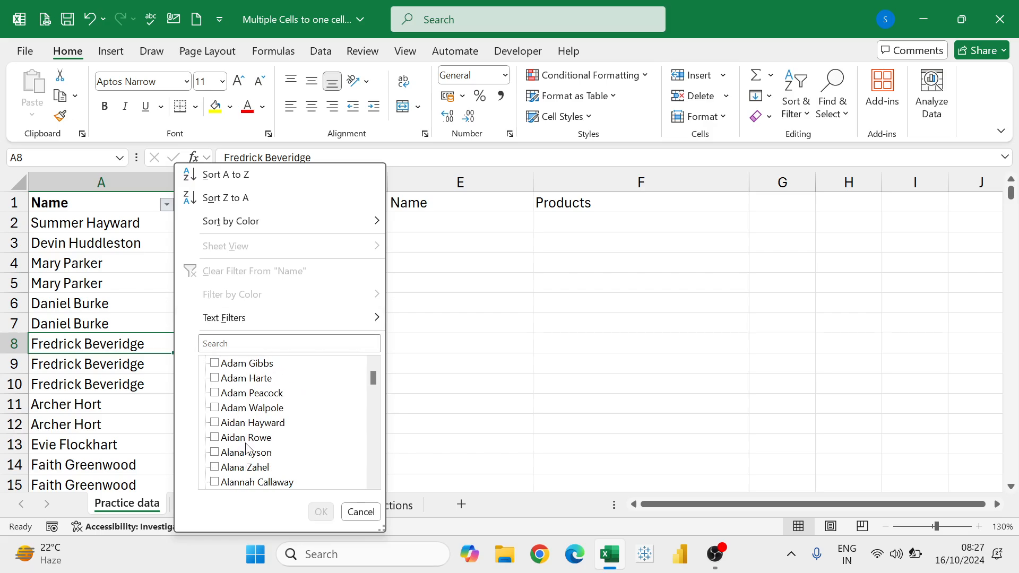
scroll(245, 449, "down", 1)
scroll(257, 420, "down", 3)
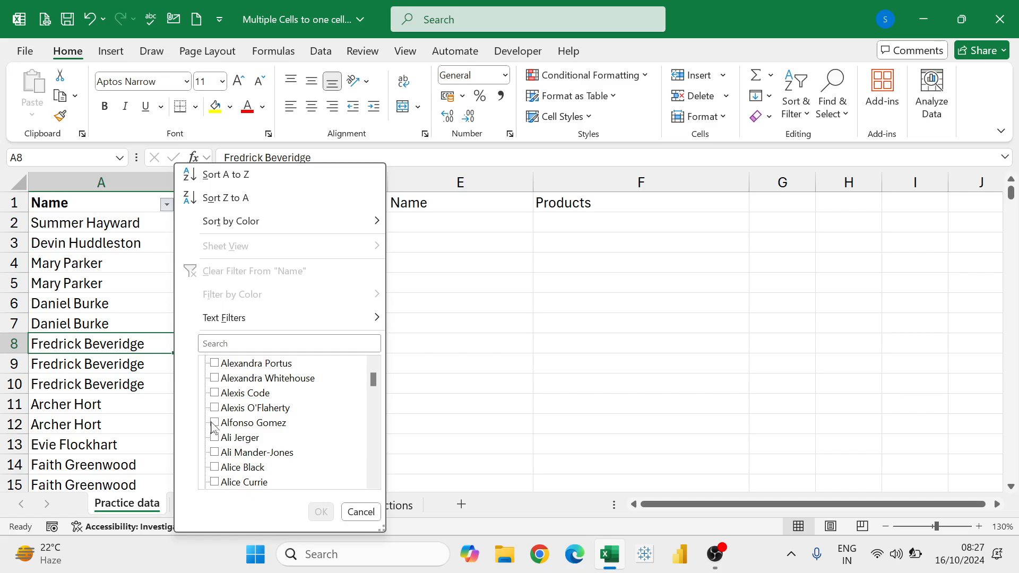
left_click(214, 423)
left_click(321, 512)
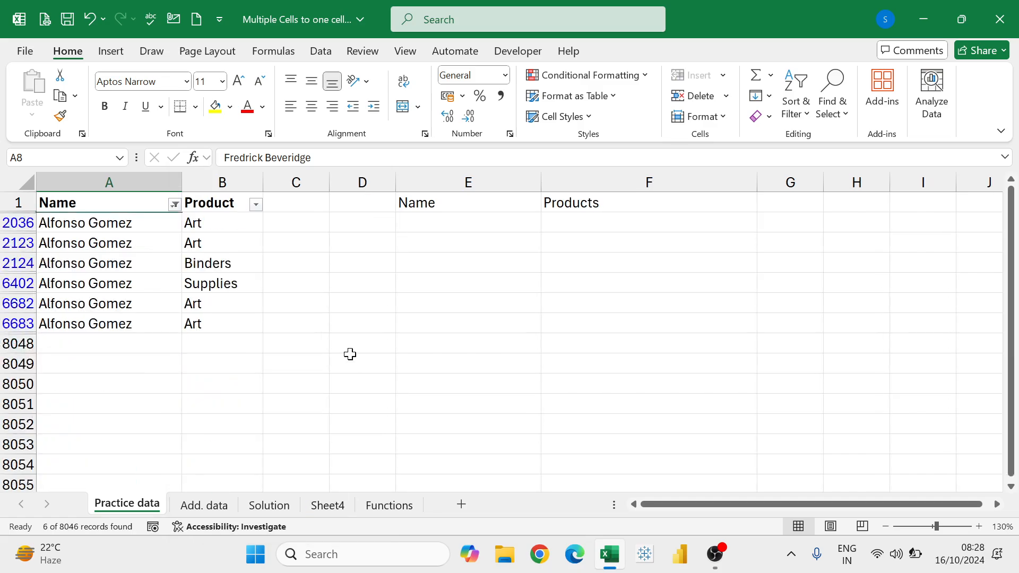
Step: Examine the filtered person's products for repeated entries and compare them with the empty Products output column
left_click(241, 224)
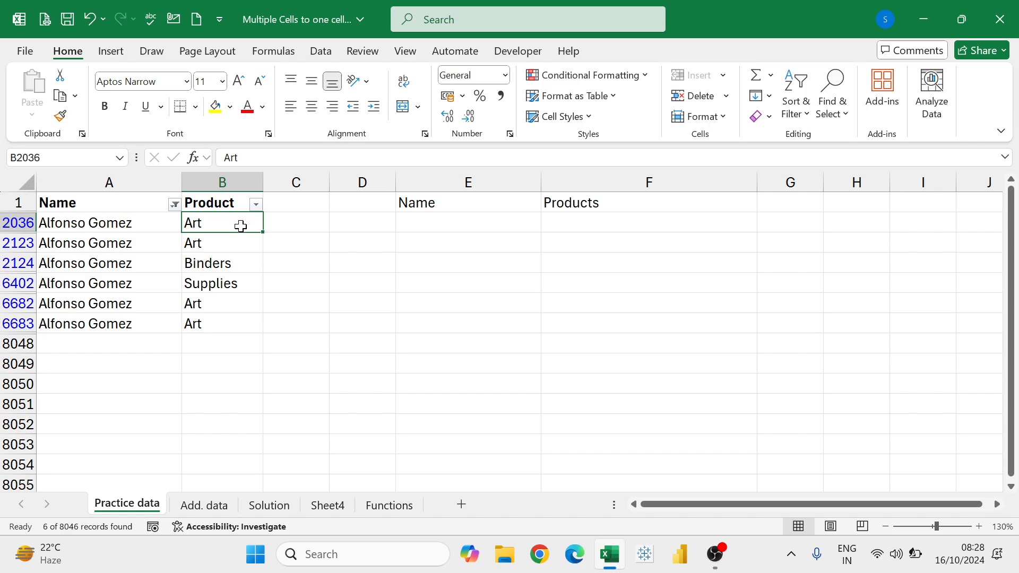
left_click(236, 245)
left_click(234, 264)
left_click(233, 282)
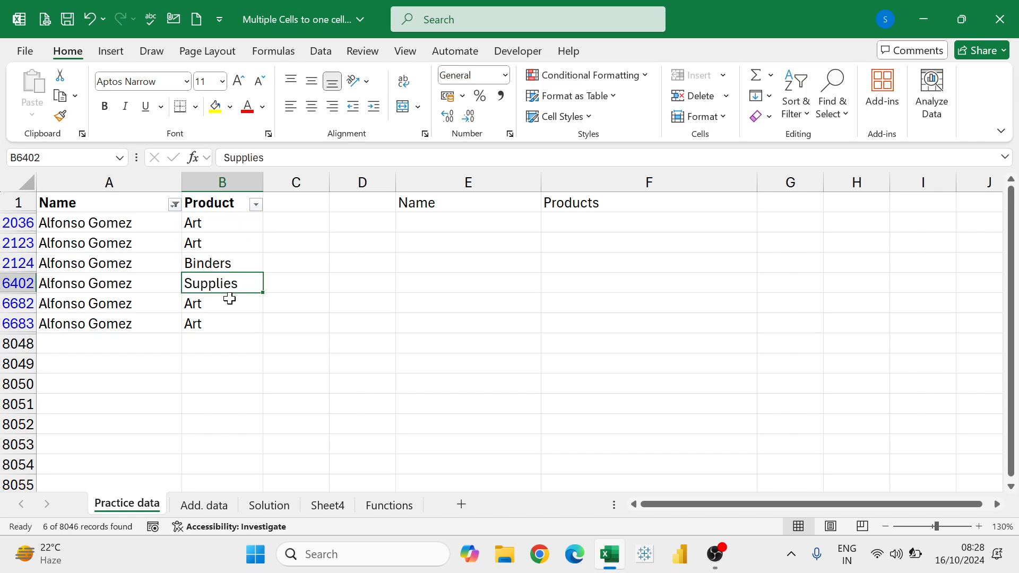
left_click(228, 303)
left_click(221, 324)
left_click(235, 220)
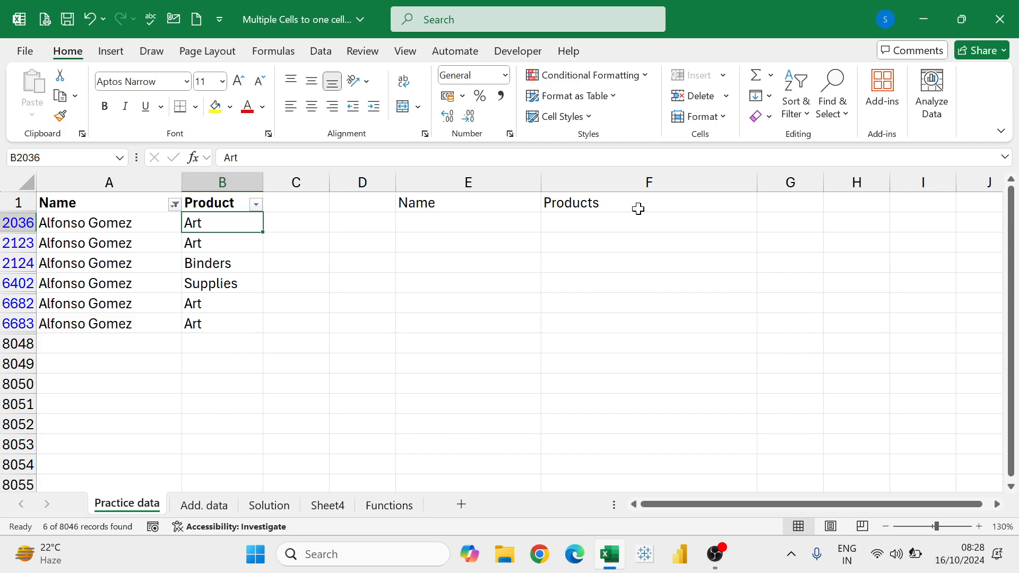
left_click(615, 222)
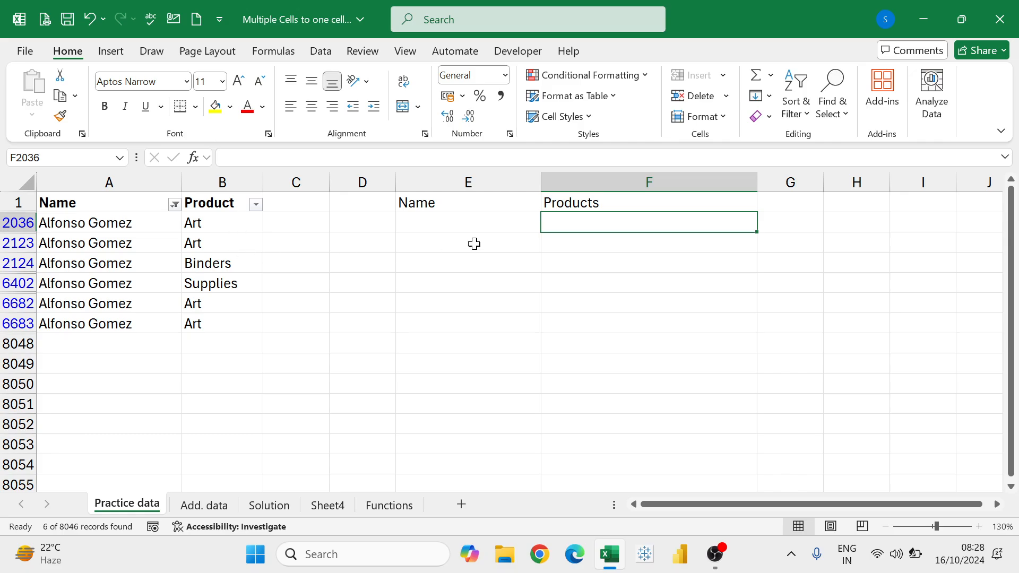
left_click(221, 226)
left_click(218, 240)
left_click(214, 304)
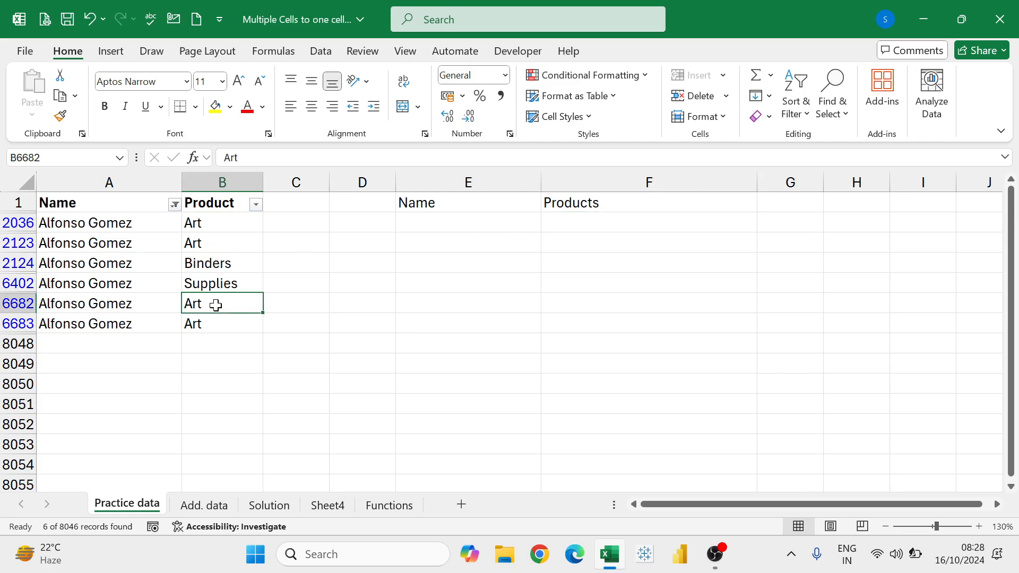
left_click(227, 319)
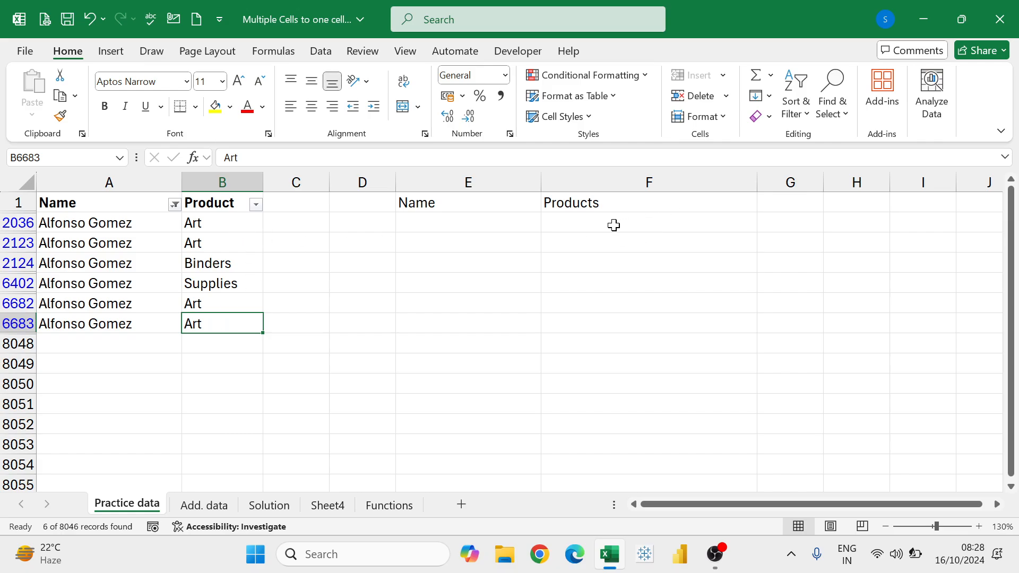
left_click(560, 227)
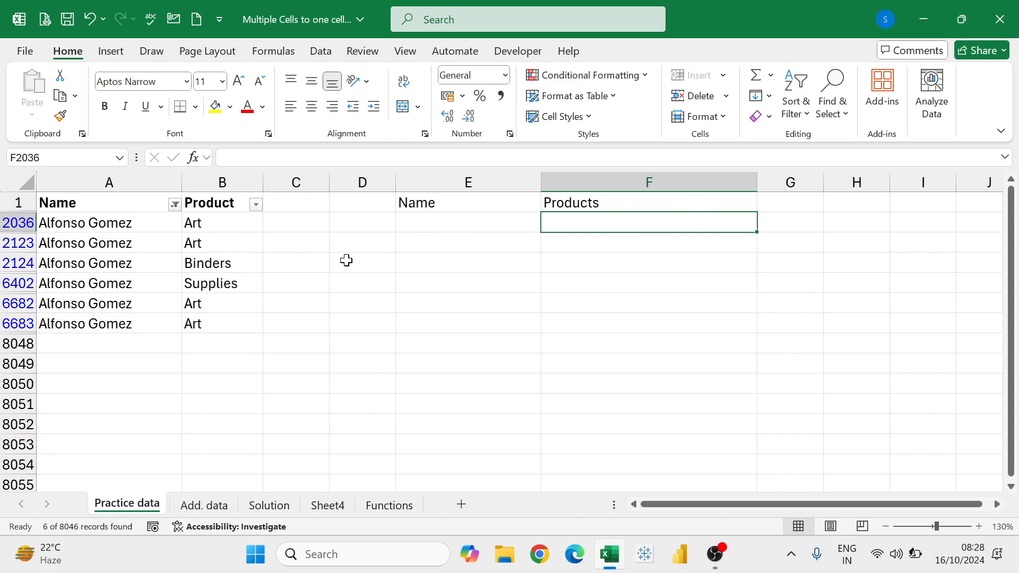
Step: Clear the filter from the Name column
left_click(142, 244)
left_click(157, 204)
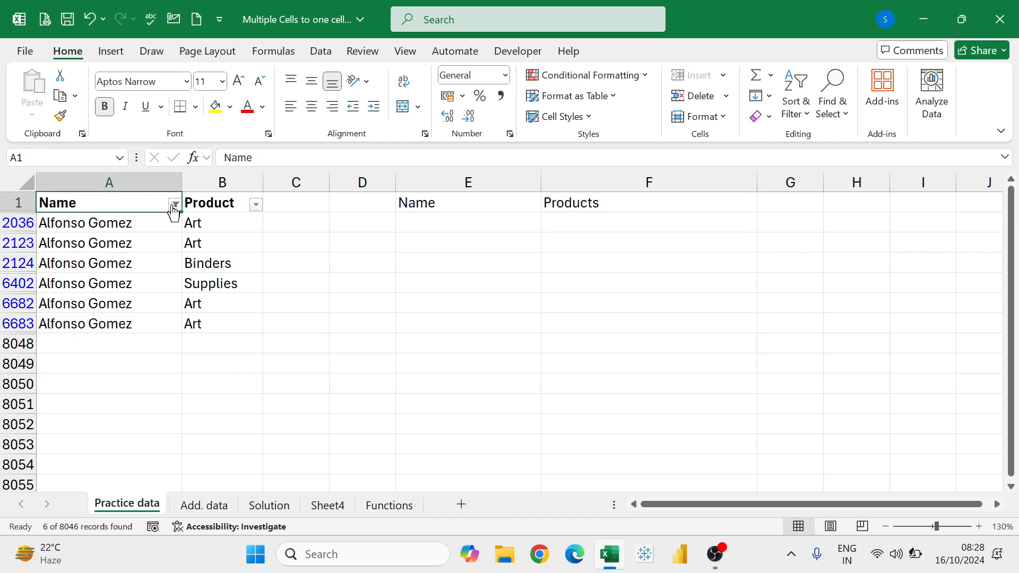
left_click(174, 205)
left_click(260, 273)
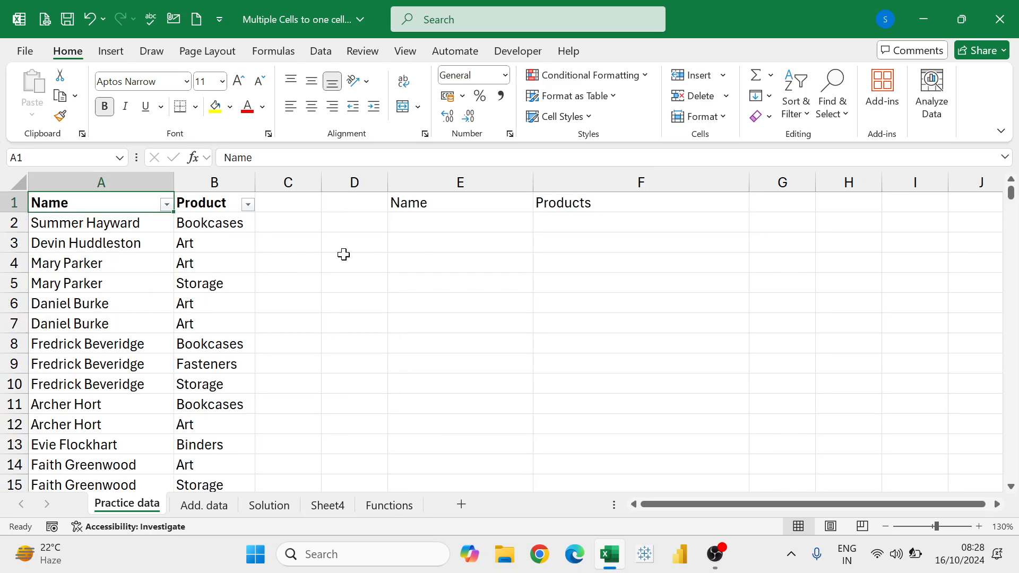
left_click(371, 285)
left_click(376, 230)
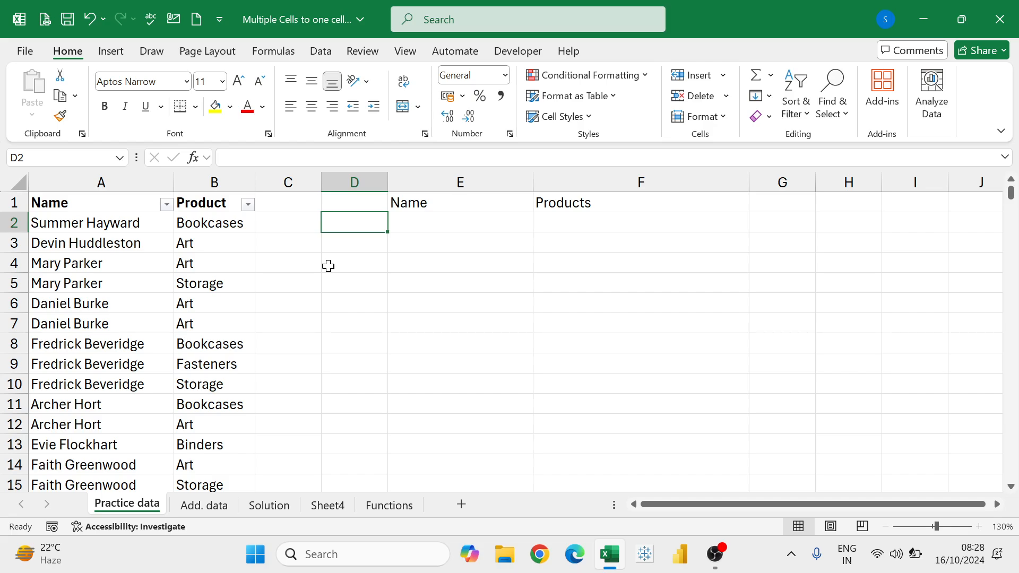
left_click(138, 205)
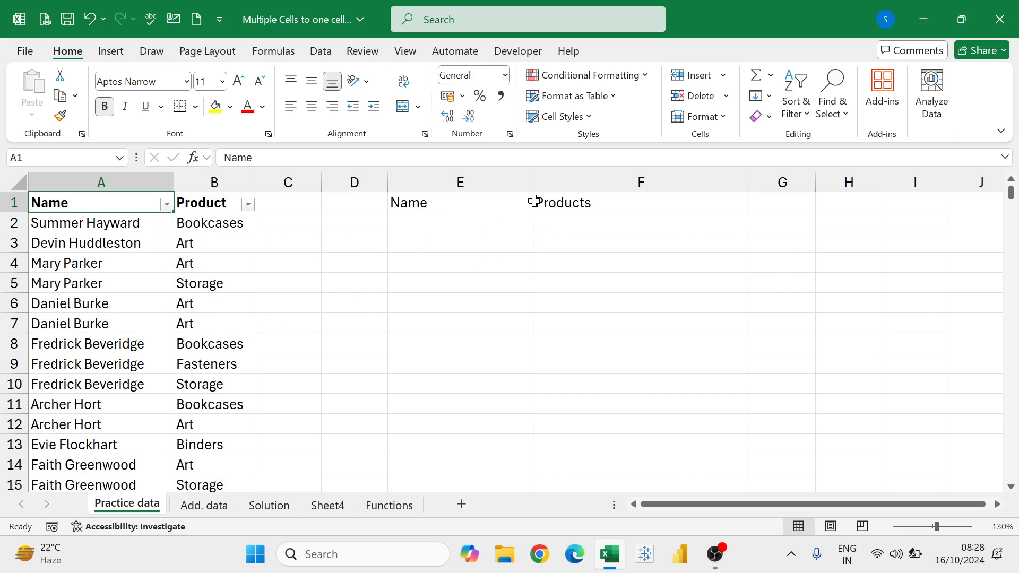
left_click(427, 219)
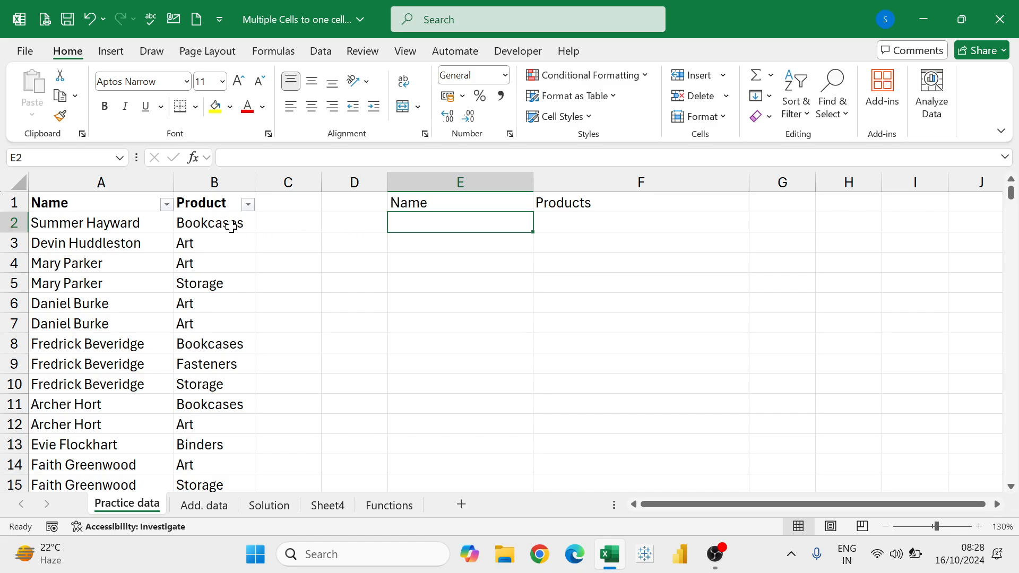
Step: Filter the Name column to show only the fifth person in the filter list
left_click(154, 206)
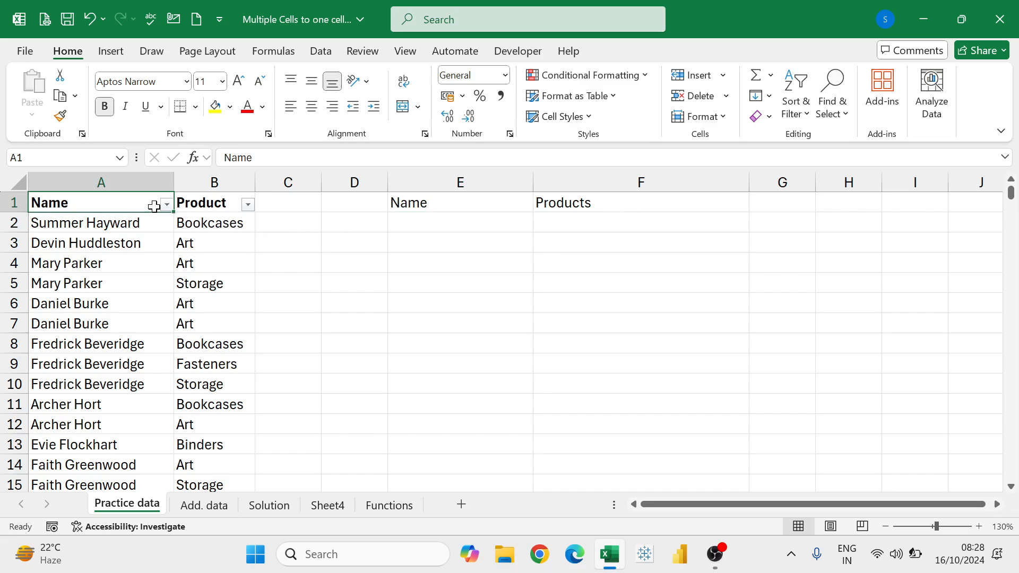
left_click(167, 204)
left_click(219, 367)
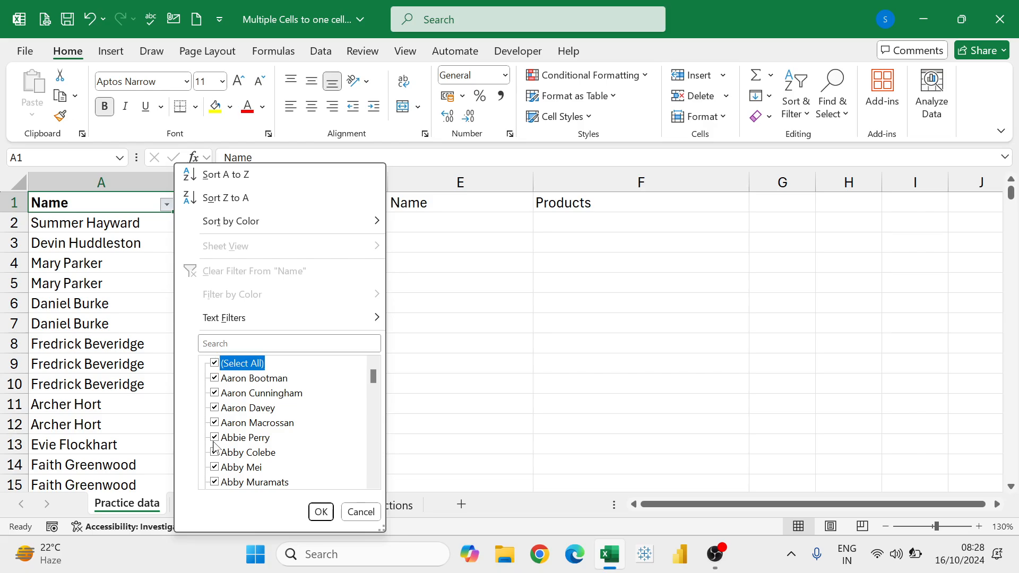
left_click(215, 438)
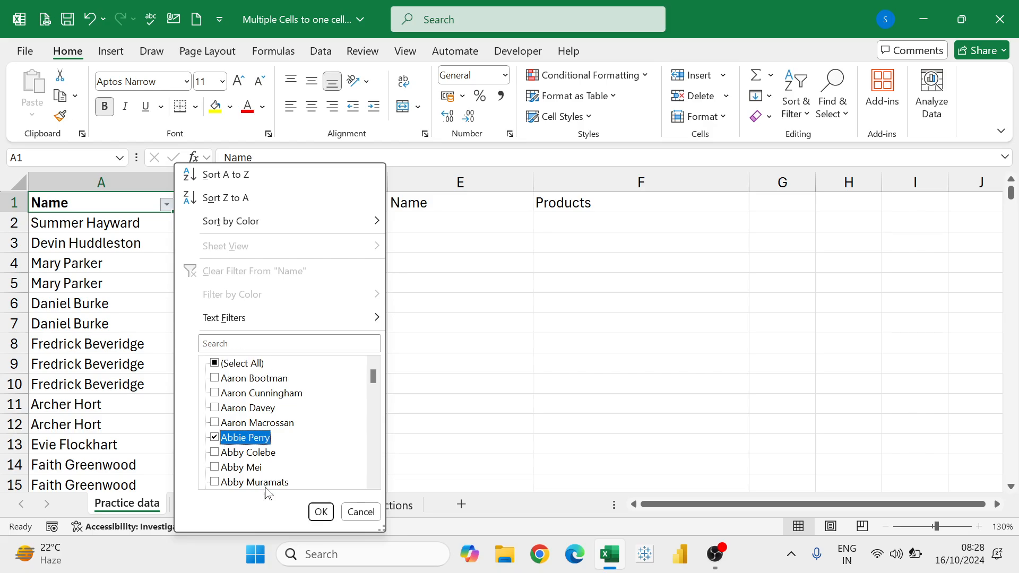
left_click(320, 512)
left_click(260, 442)
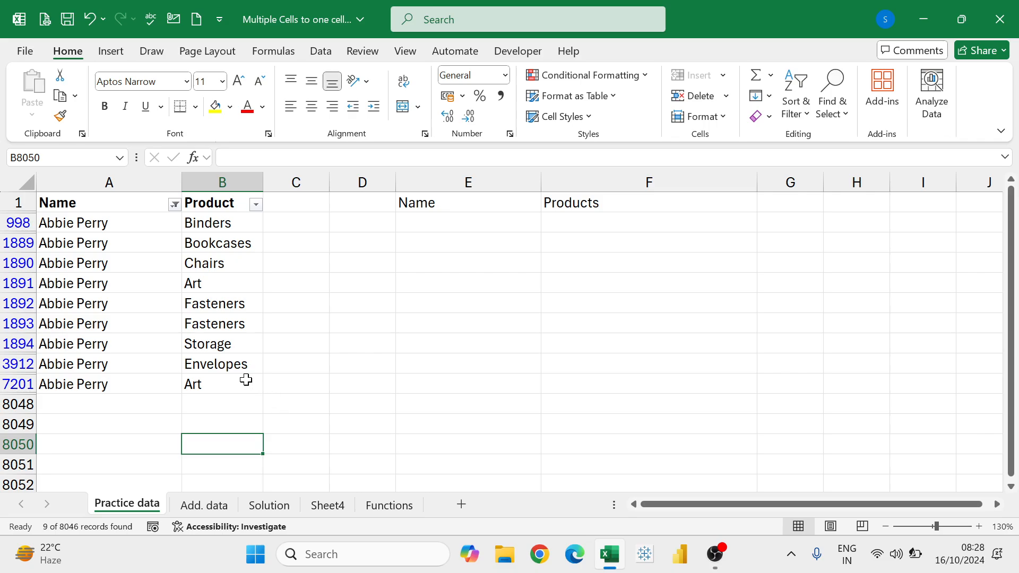
left_click_drag(235, 383, 243, 224)
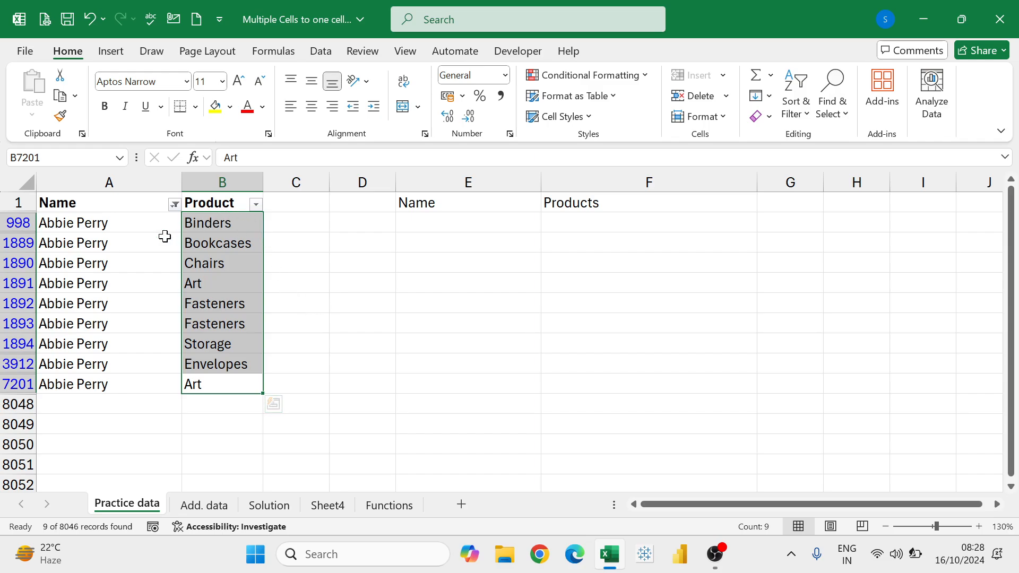
left_click(98, 225)
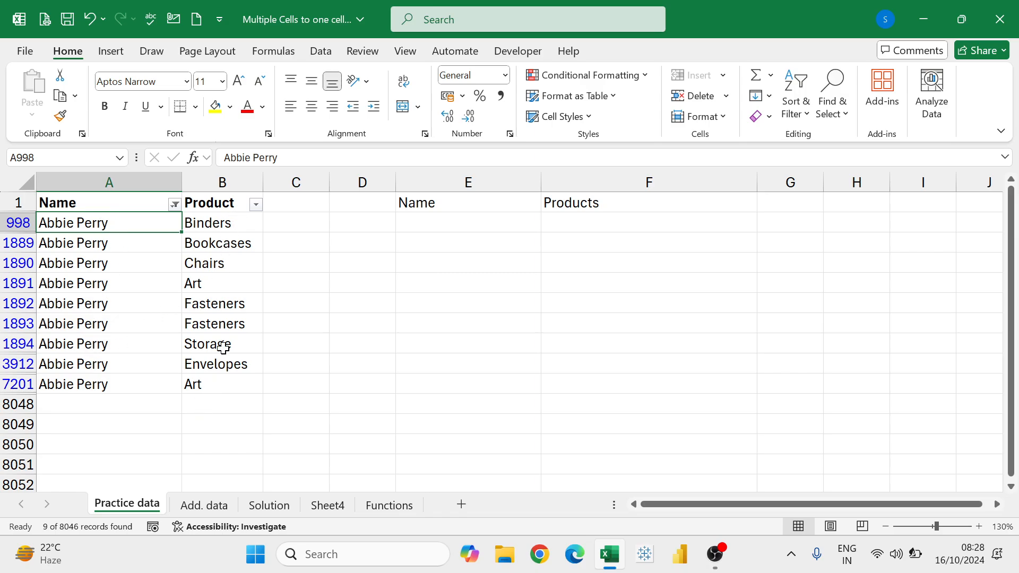
left_click_drag(232, 226, 197, 382)
key("ctrl+c")
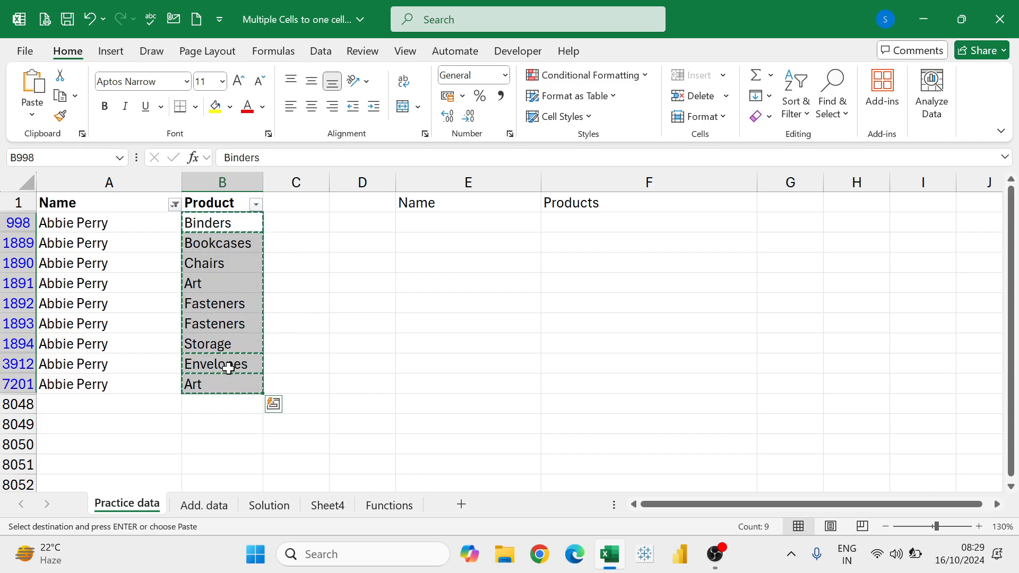
double_click(598, 222)
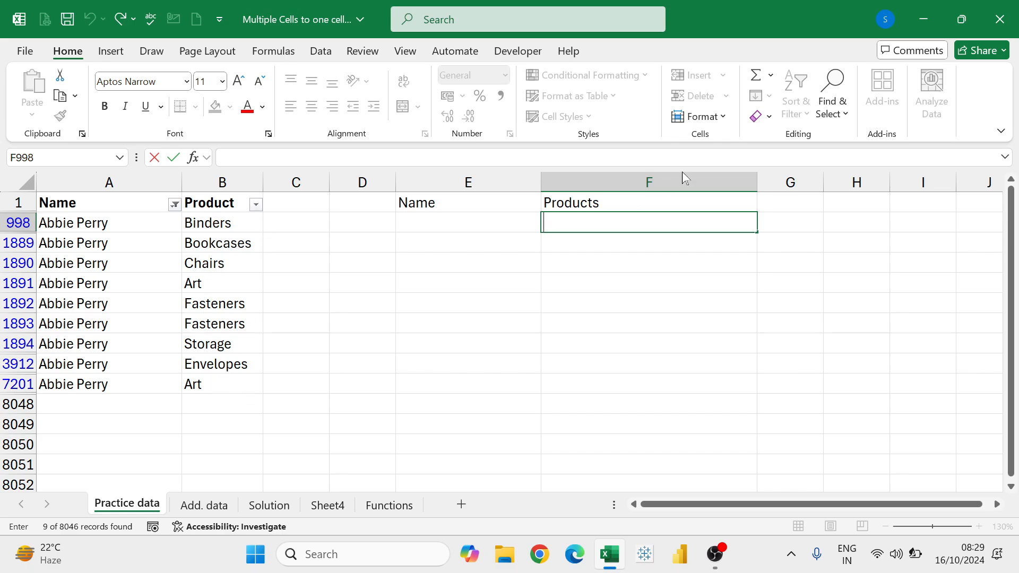
key("Escape")
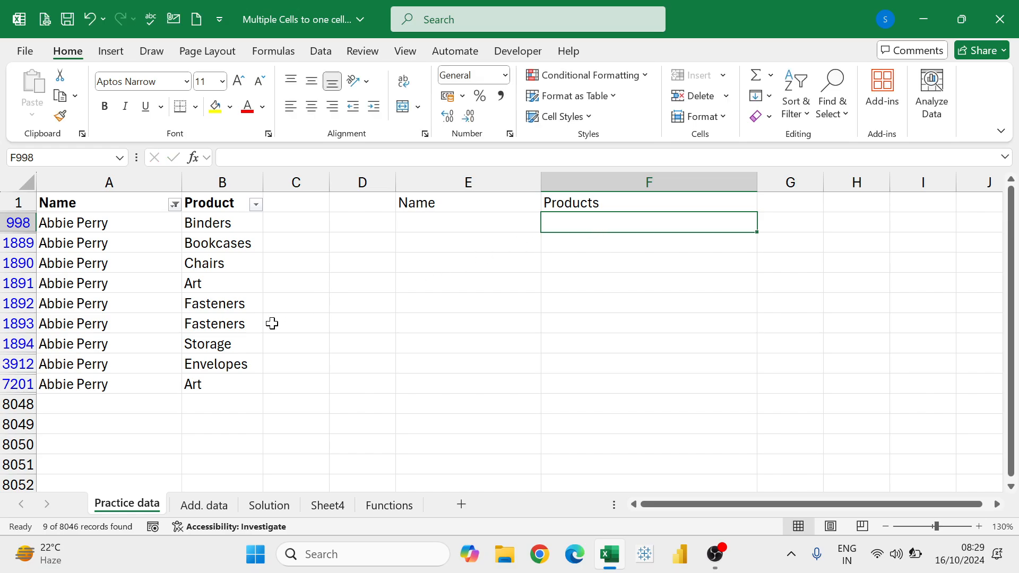
Step: Copy the filtered person's products from column B and paste them together into the single cell F998 using the Office Clipboard
left_click(225, 223)
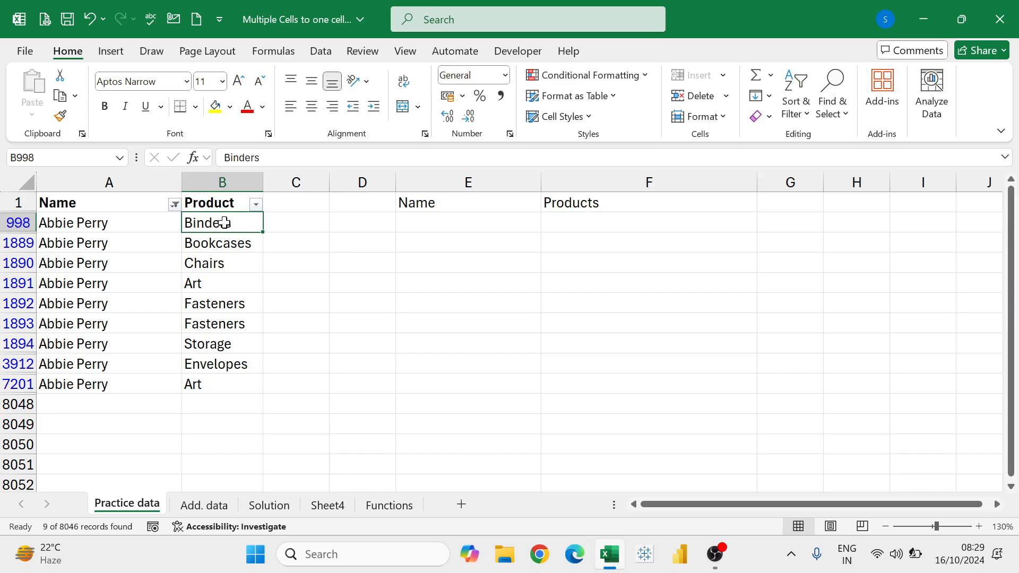
left_click_drag(233, 223, 211, 380)
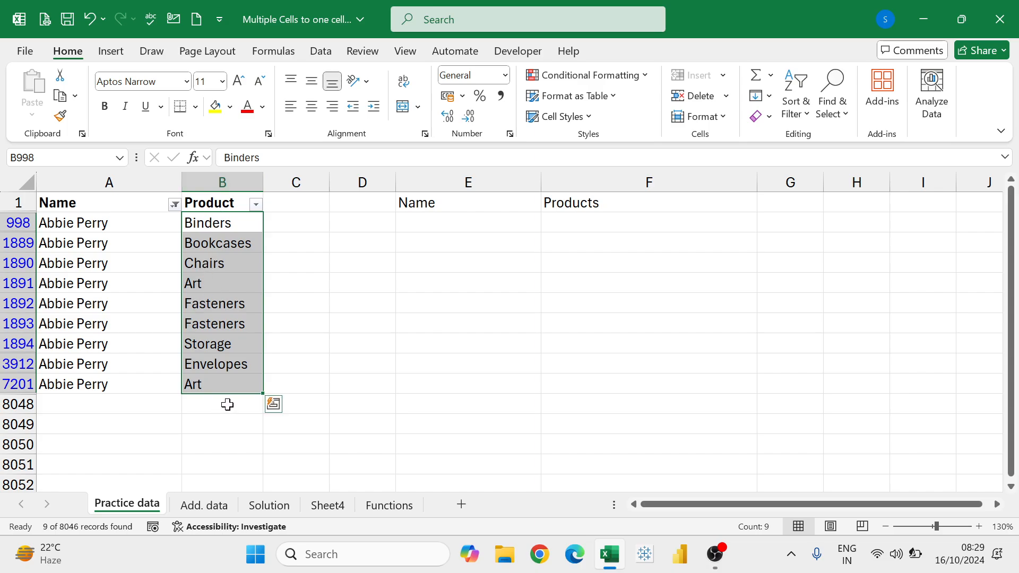
key("ctrl+c")
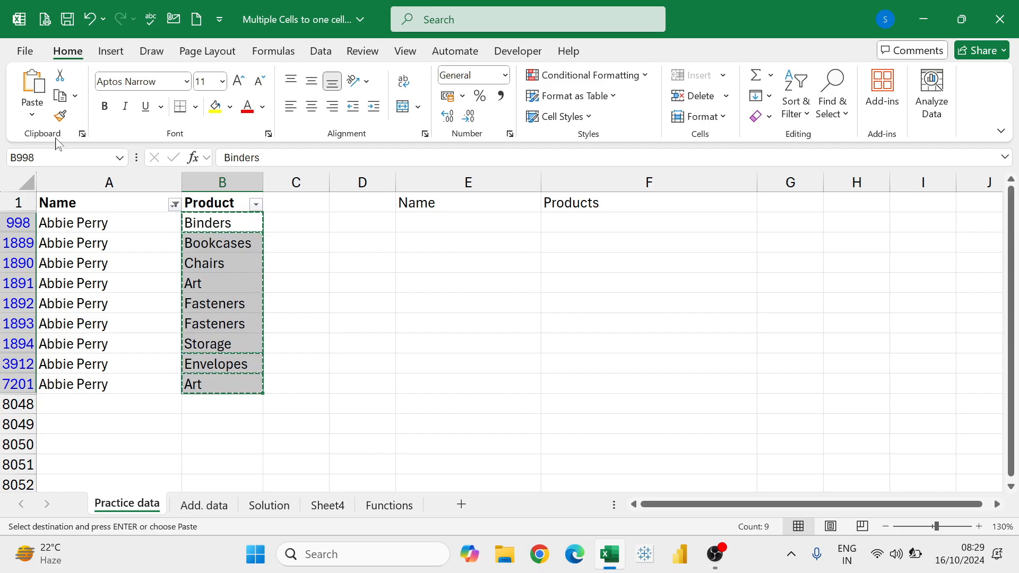
left_click(83, 135)
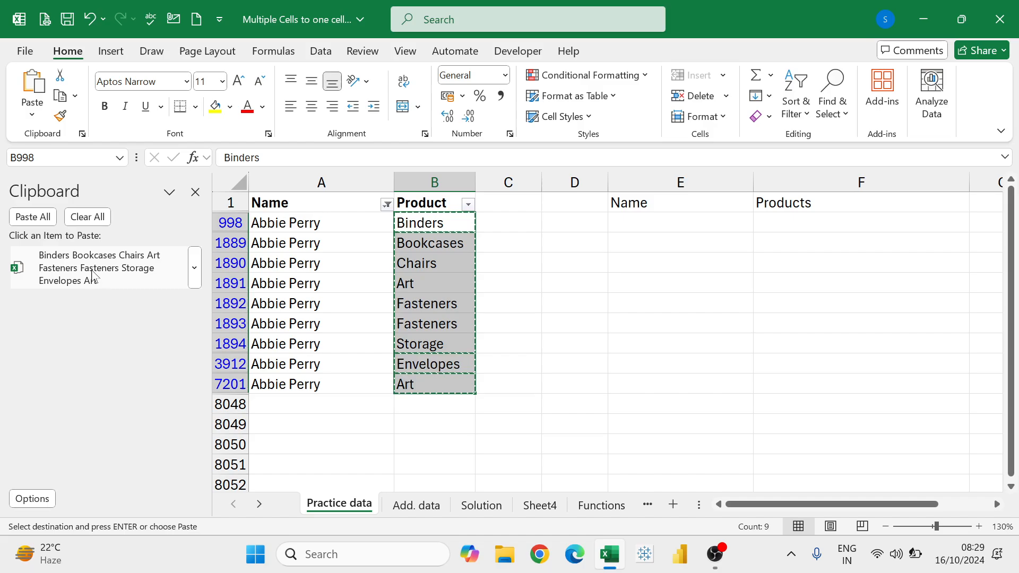
left_click(817, 222)
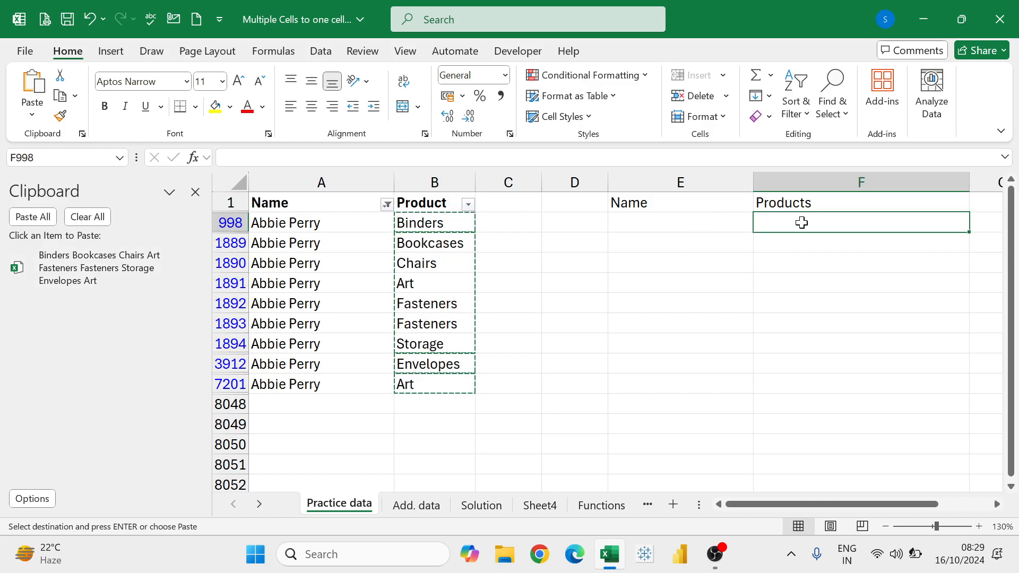
double_click(817, 222)
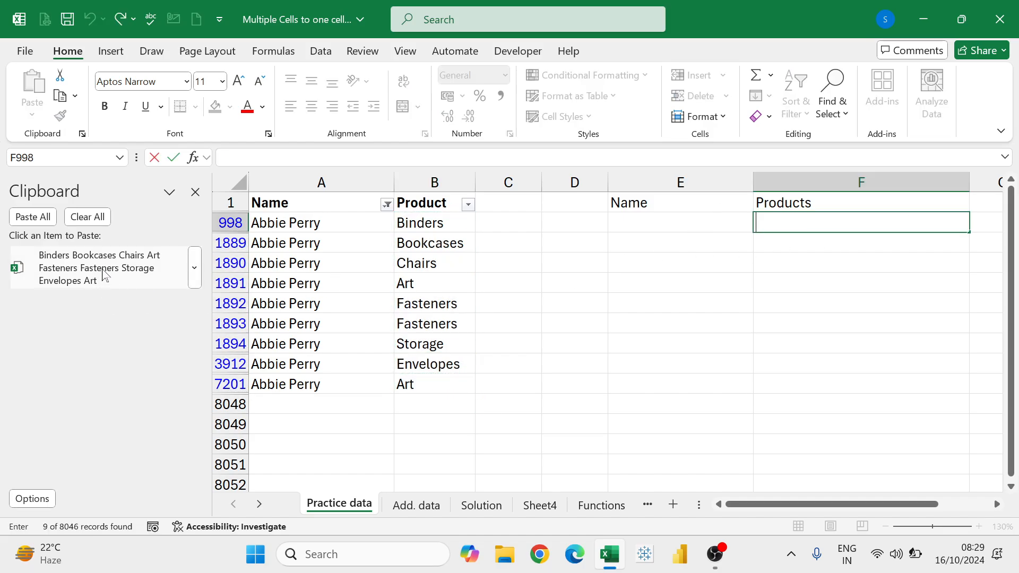
left_click(93, 273)
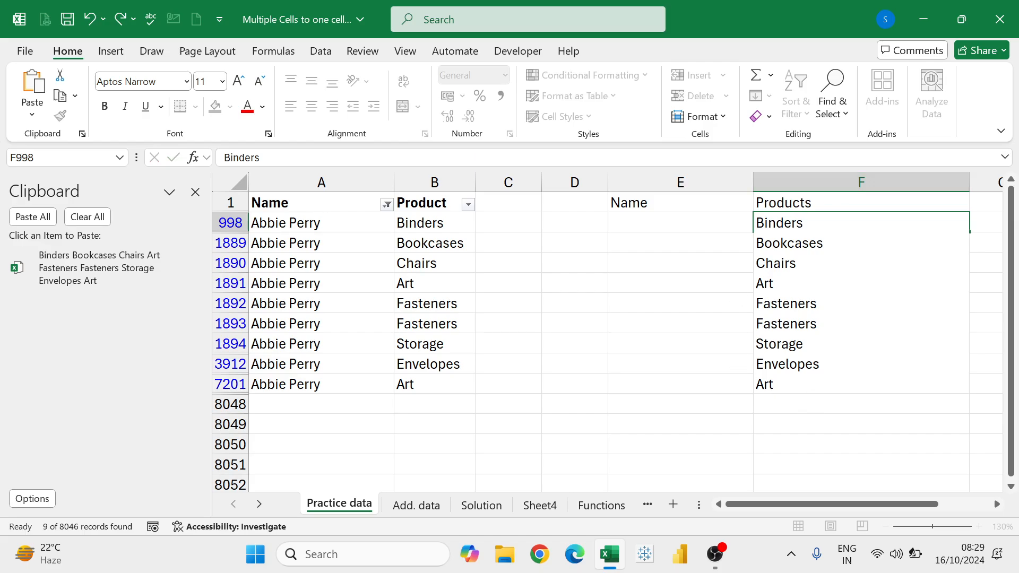
key("Return")
Step: Copy the person's name from A998 into E998 beside the combined products, and close the Office Clipboard
left_click(694, 328)
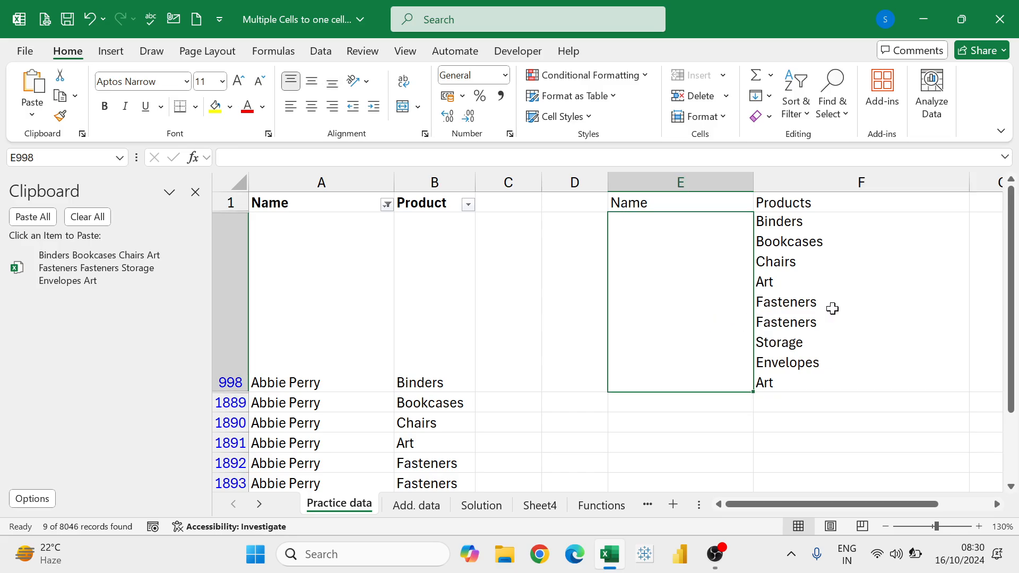
left_click(835, 308)
left_click(344, 370)
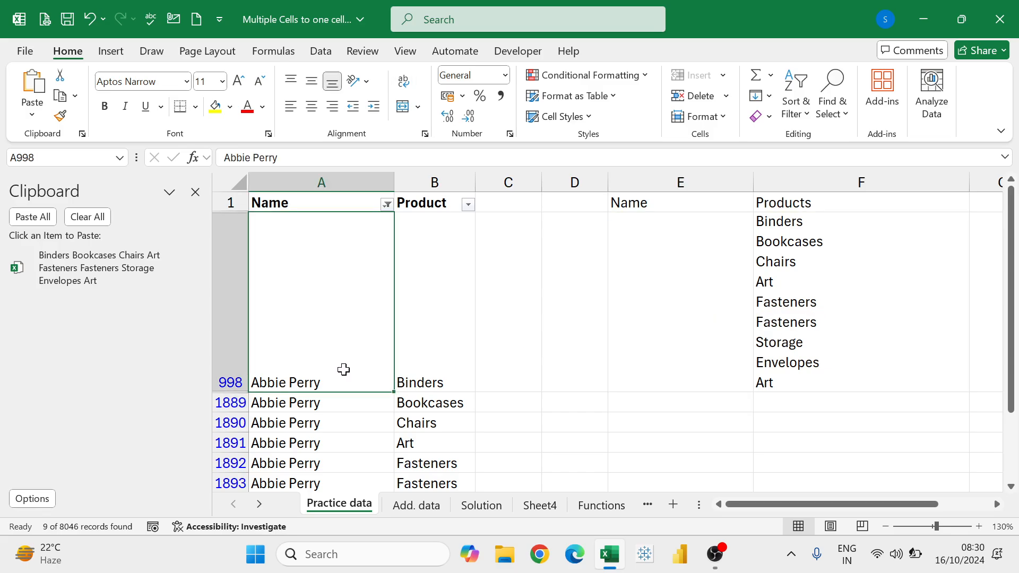
key("ctrl+c")
left_click(666, 305)
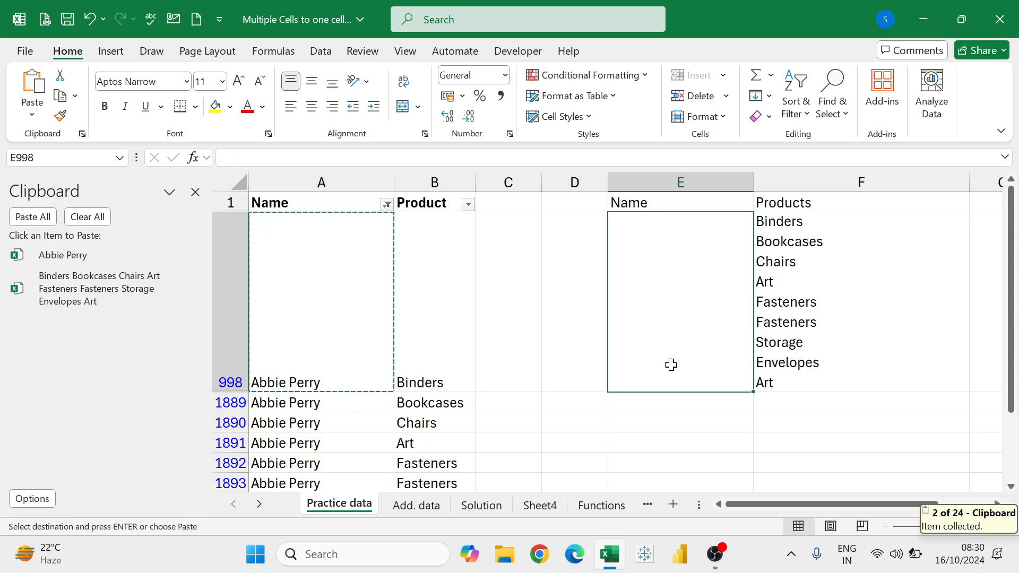
key("ctrl+v")
left_click(876, 446)
key("Escape")
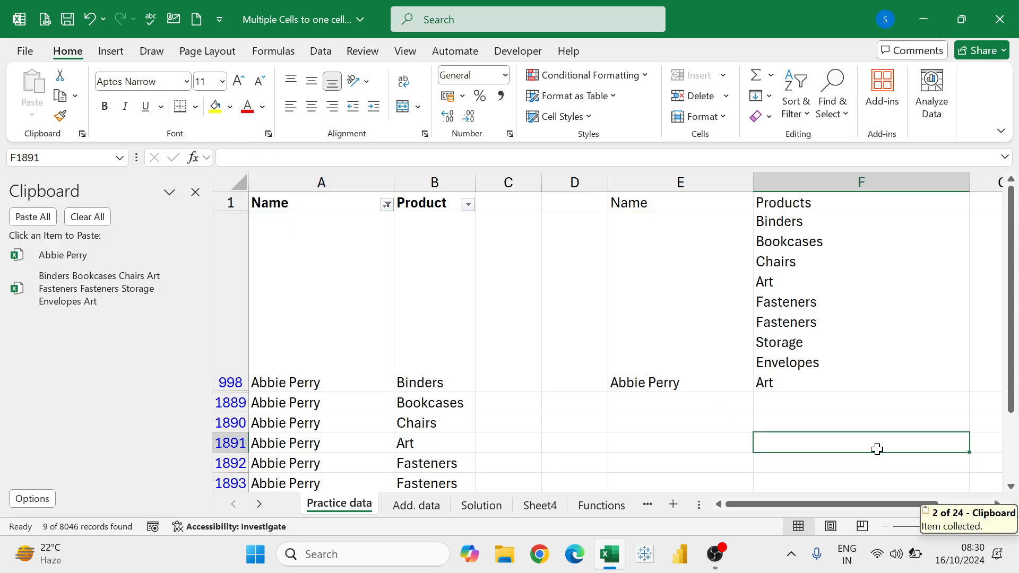
left_click(717, 336)
left_click(842, 341)
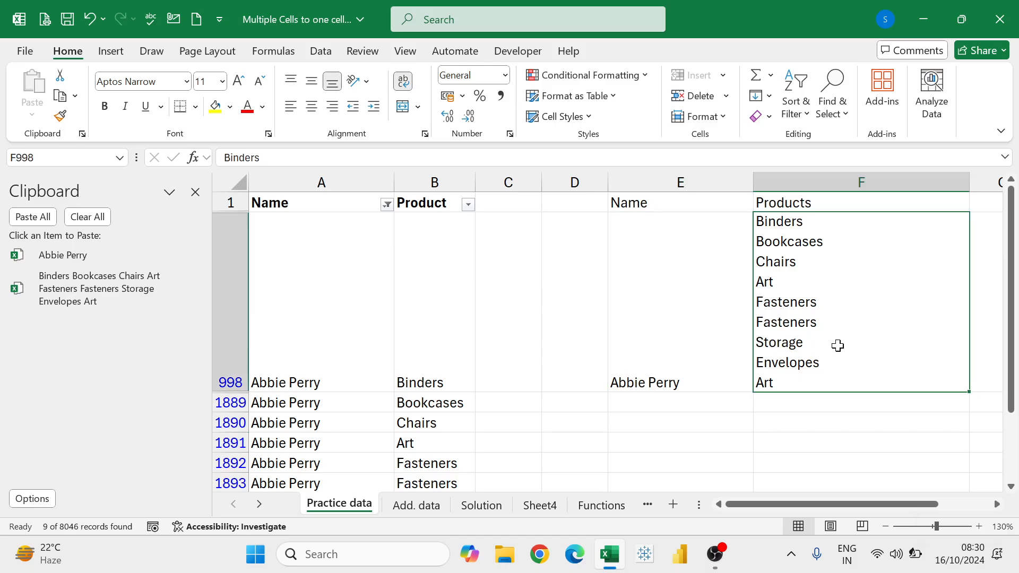
left_click(714, 341)
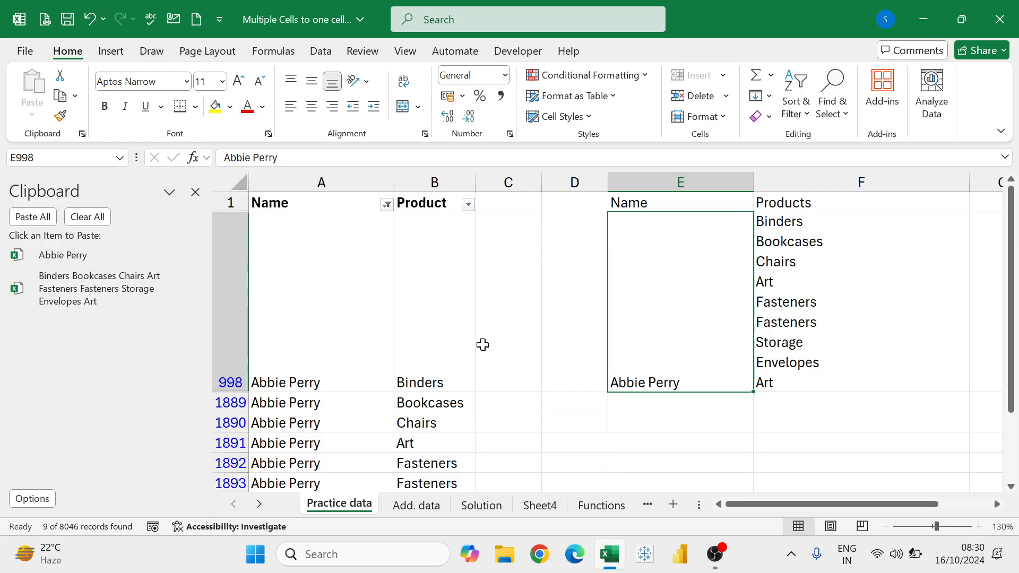
left_click(195, 192)
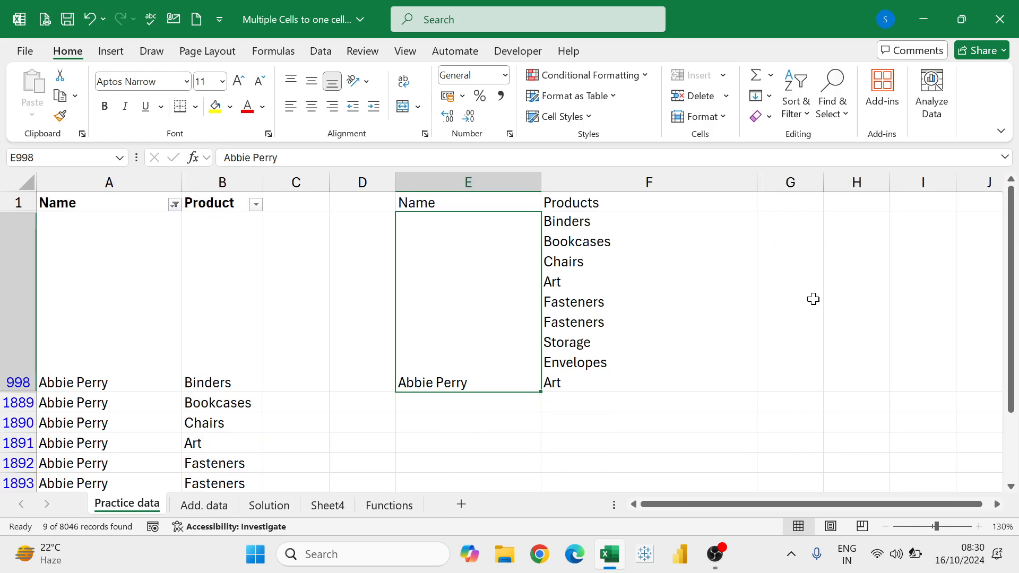
Step: Compare the name in E998 and the combined products in F998 with the filtered source rows
left_click(734, 402)
left_click(381, 330)
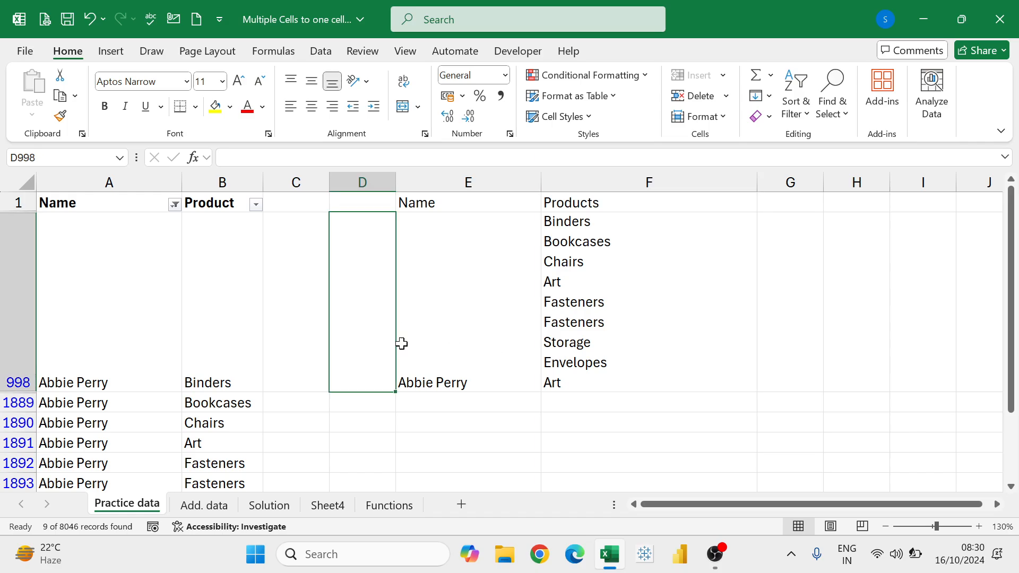
left_click(499, 319)
left_click(156, 360)
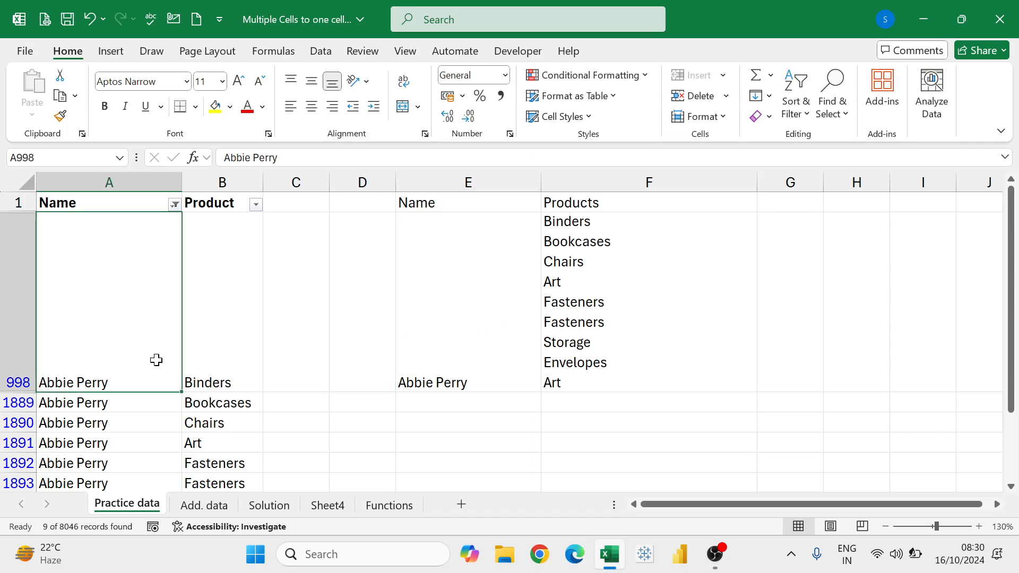
left_click(240, 349)
left_click(496, 314)
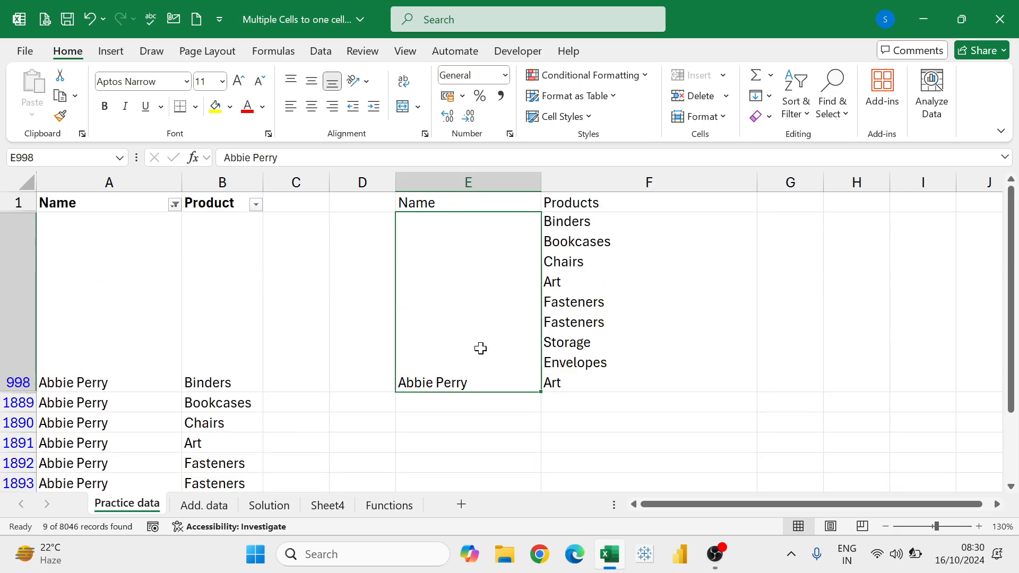
left_click(616, 295)
left_click(493, 318)
left_click(626, 327)
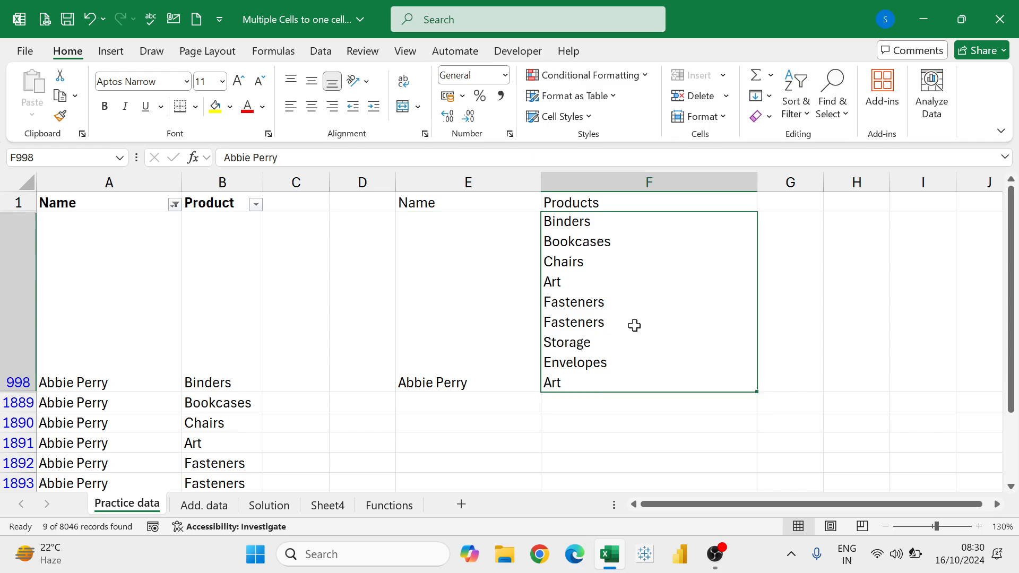
left_click(491, 367)
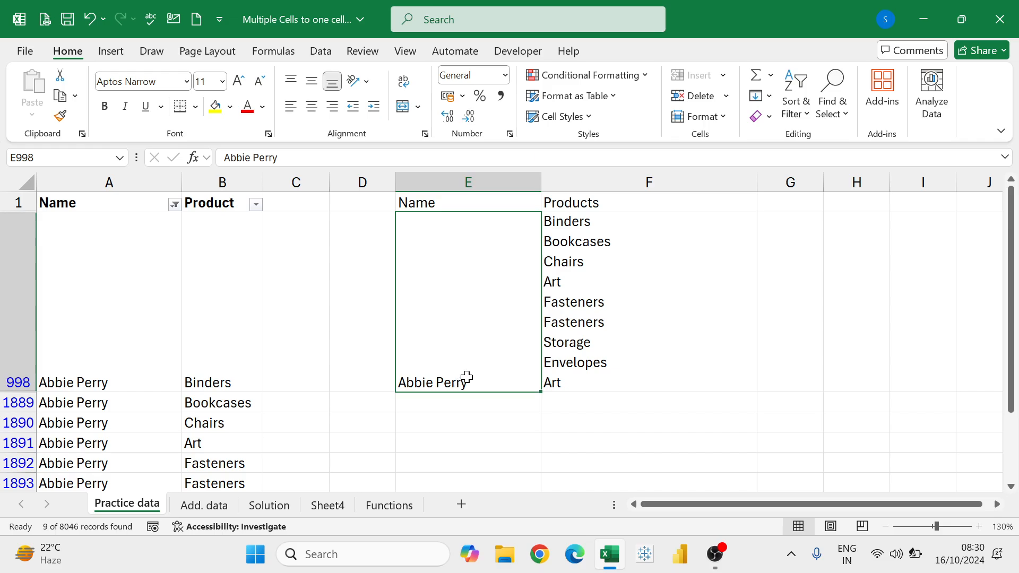
left_click(627, 255)
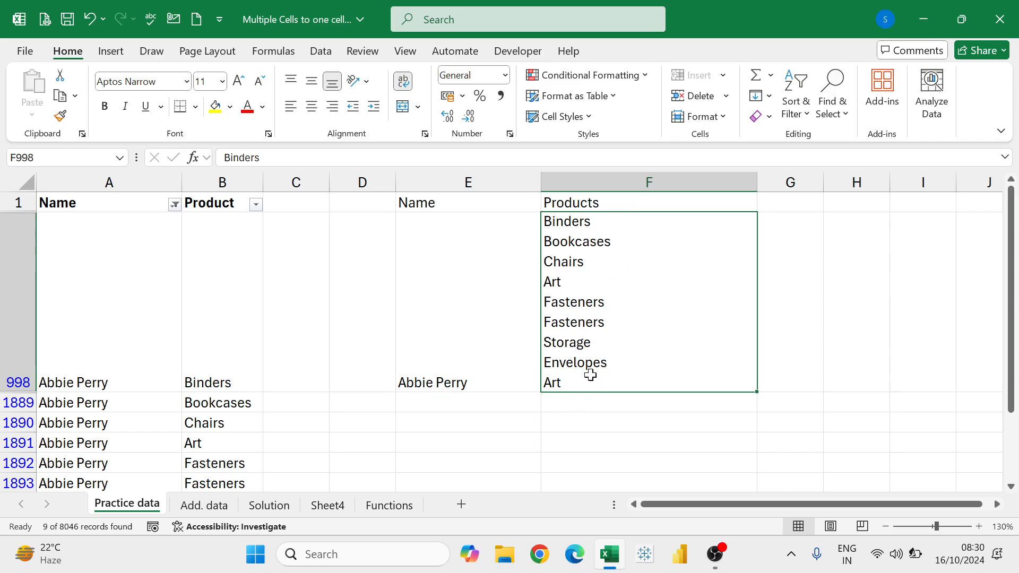
Step: Edit F998 to join its first three lines into one comma-separated line, Binders, Bookcases, Chairs
double_click(600, 223)
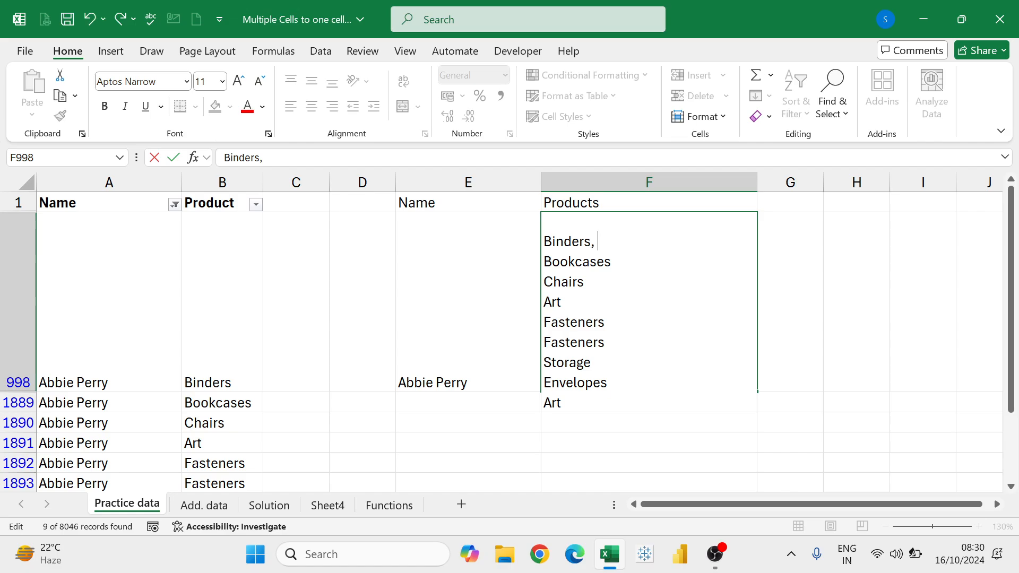
key("Delete")
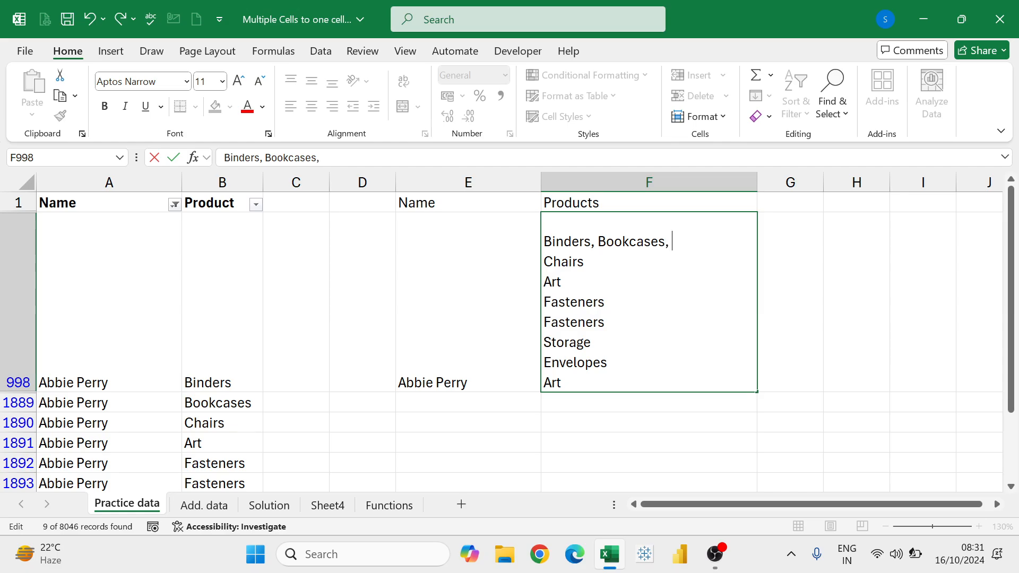
key("Delete")
key("Return")
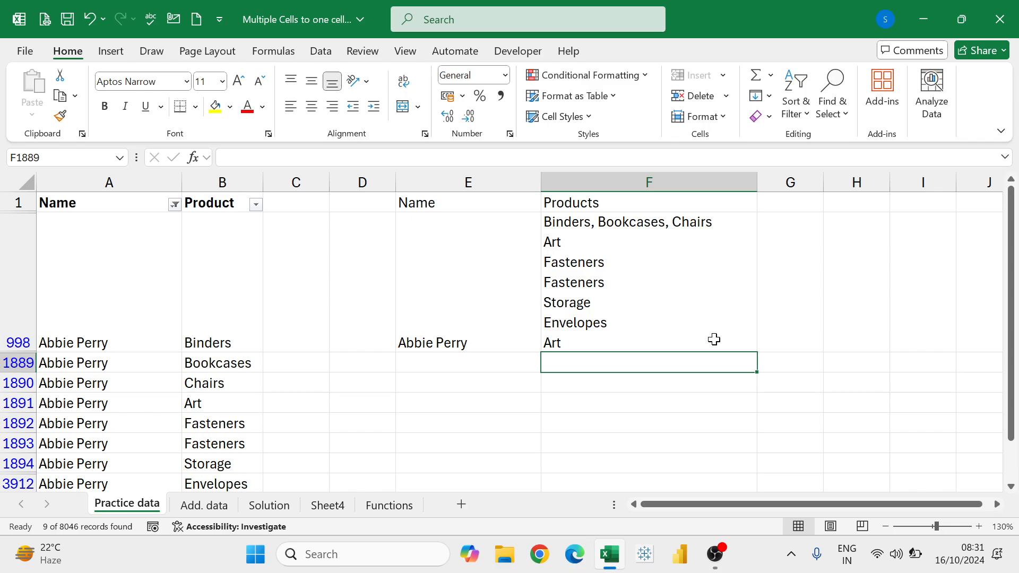
Step: Clear the pasted name and products from cells E998:F998
left_click(524, 291)
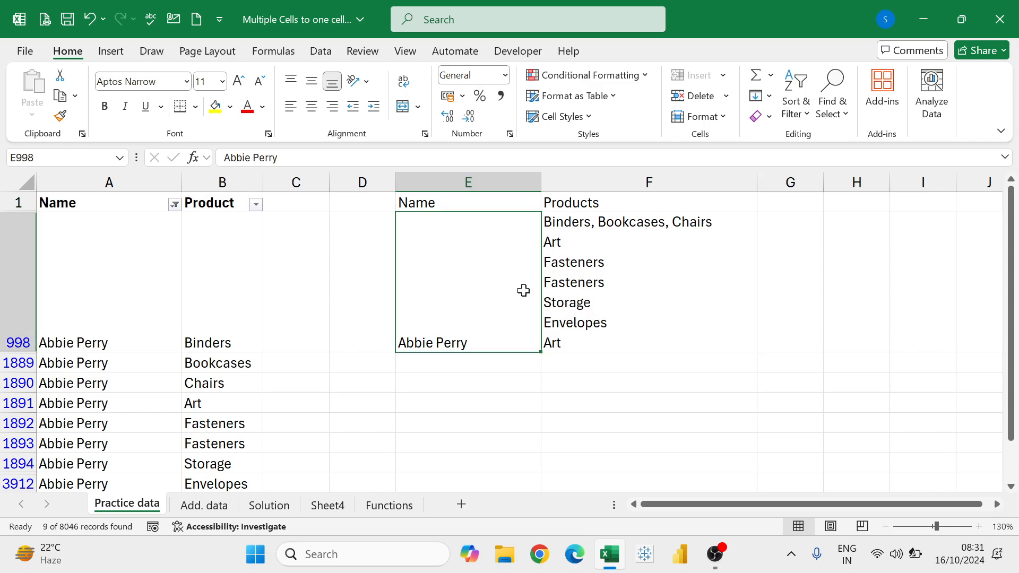
left_click(667, 297, "shift")
key("Delete")
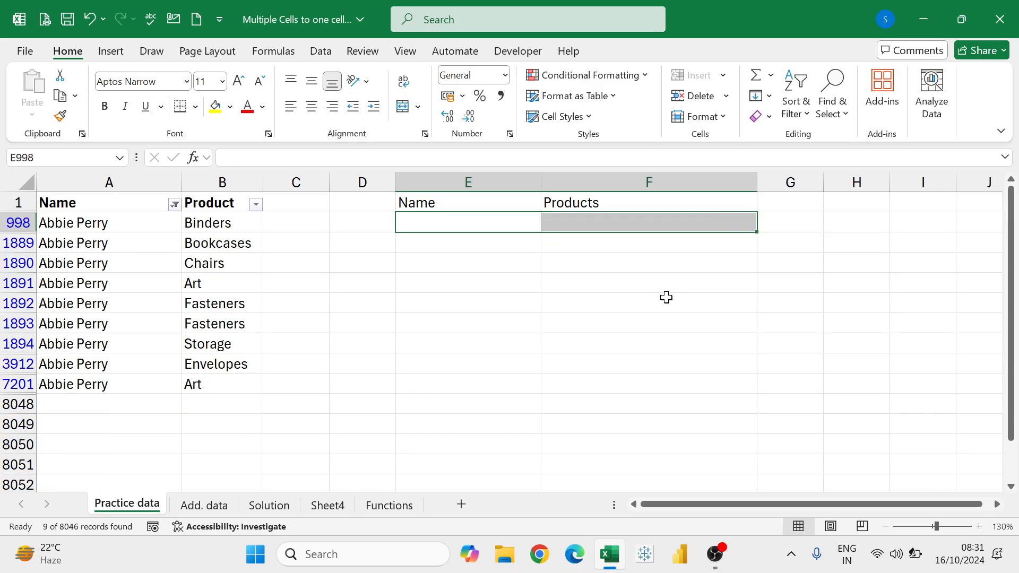
left_click(667, 297)
Step: Clear the filter from the source table's Name column
left_click(156, 209)
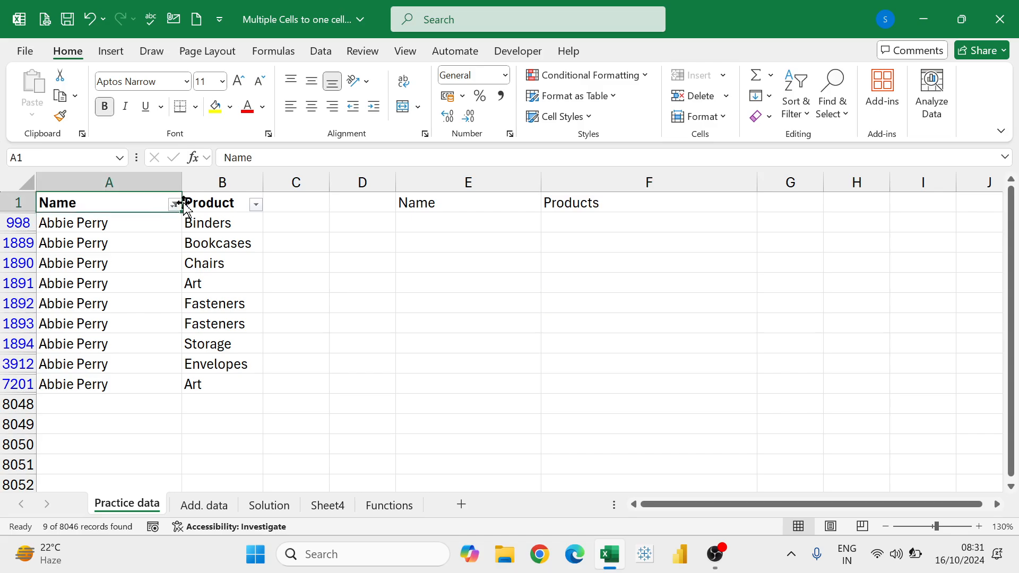
left_click(175, 205)
left_click(257, 272)
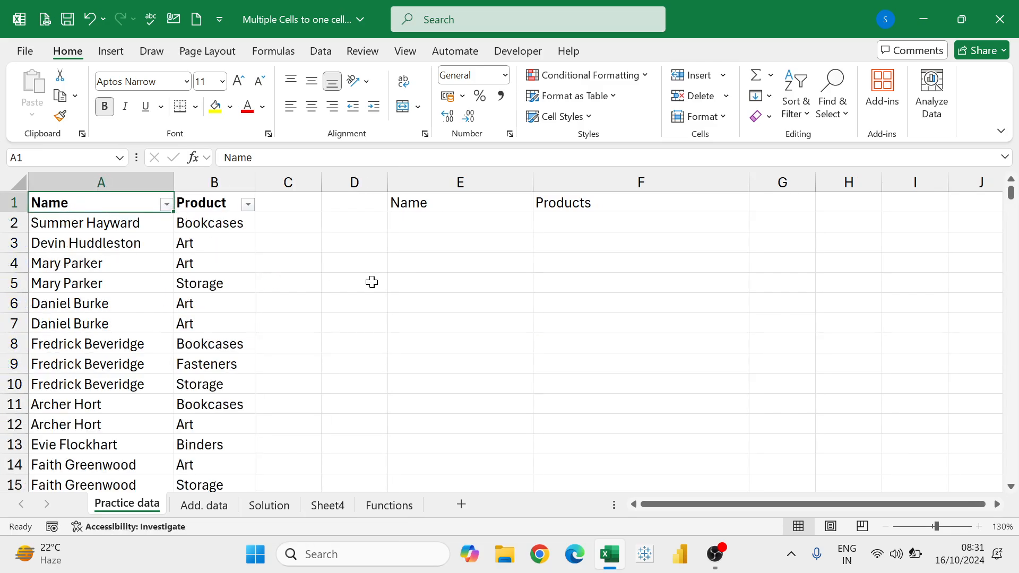
left_click(134, 282)
scroll(134, 281, "down", 2)
scroll(135, 283, "up", 2)
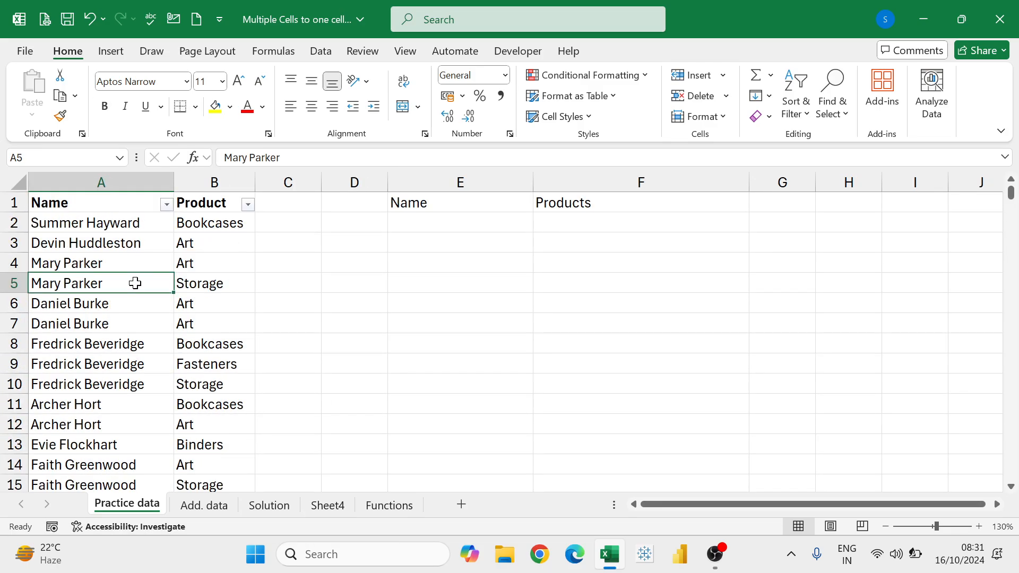
Step: Start a UNIQUE formula in E2 with the source names A2:A8047 as its array
left_click(140, 224)
left_click(355, 226)
left_click(440, 217)
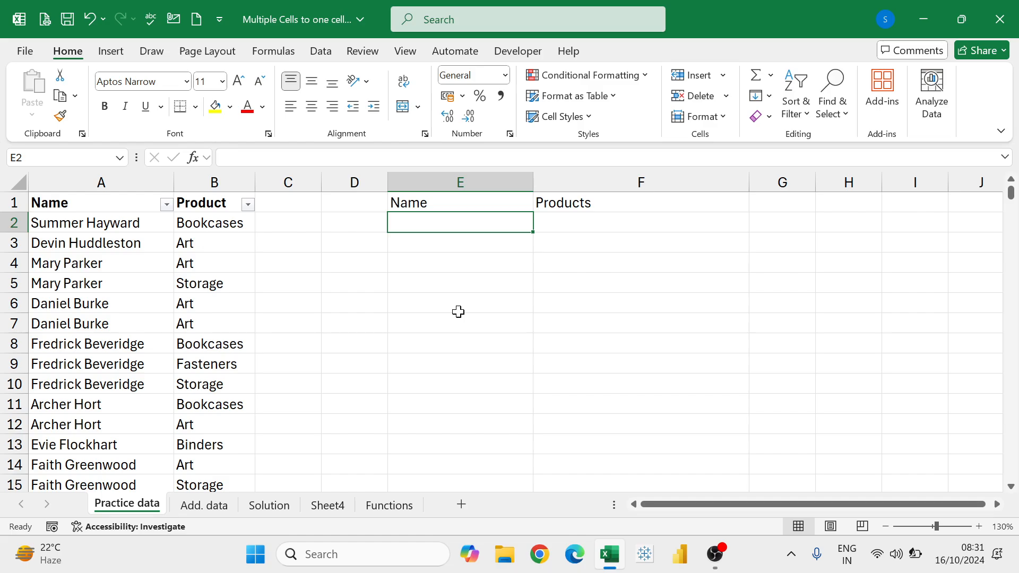
type("=")
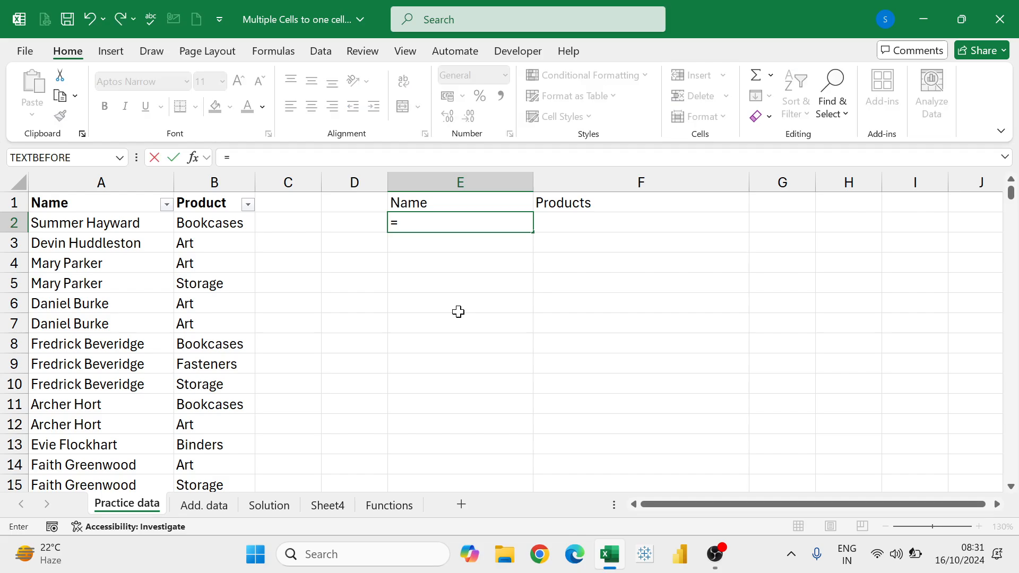
type("uni")
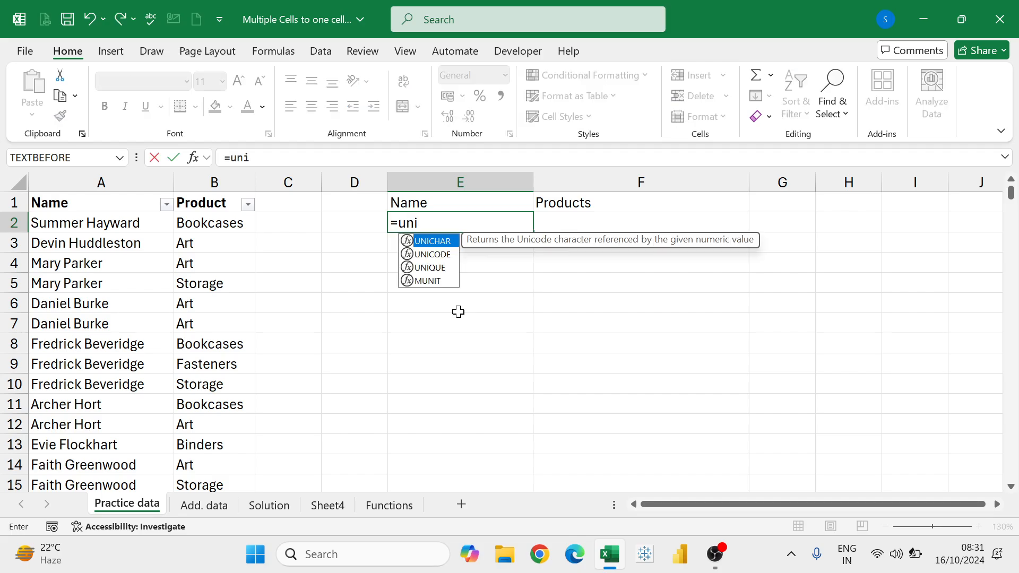
key("Down")
key("Down")
key("Tab")
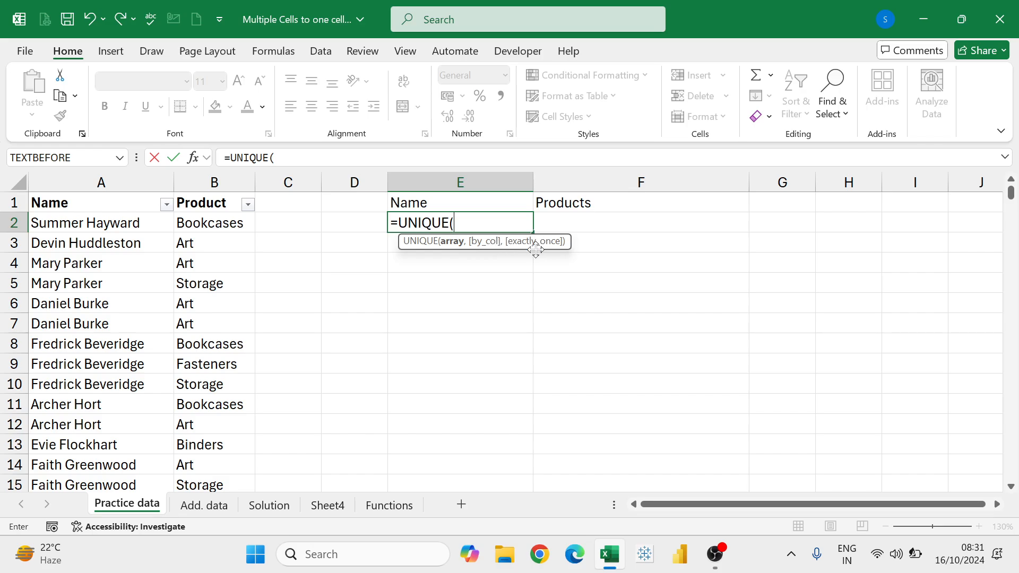
left_click(127, 223)
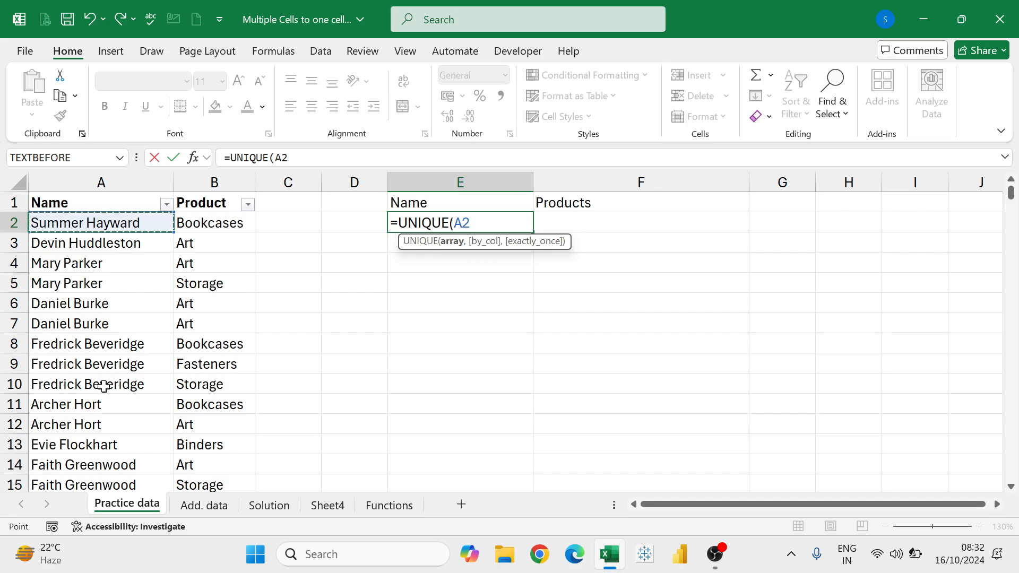
key("ctrl+shift+Down")
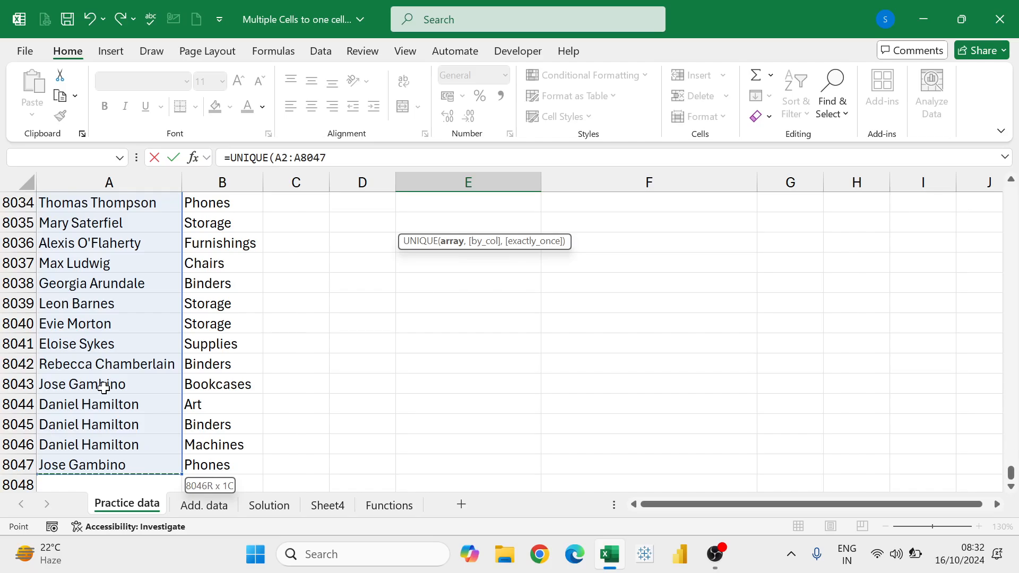
Step: Review UNIQUE's optional by_col and exactly_once arguments, leave both out, and complete the formula as =UNIQUE(A2:A8047)
type(",")
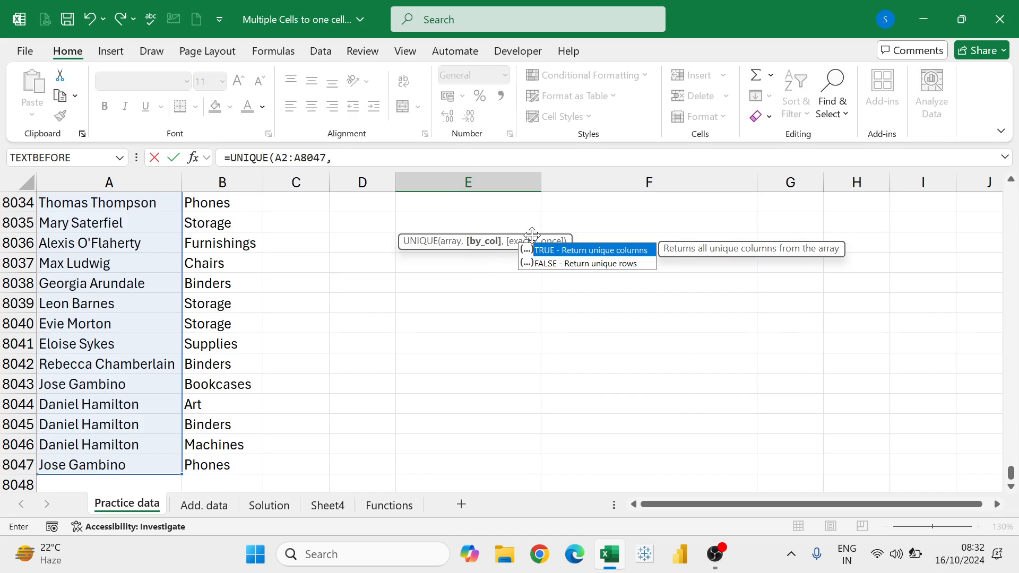
type(",")
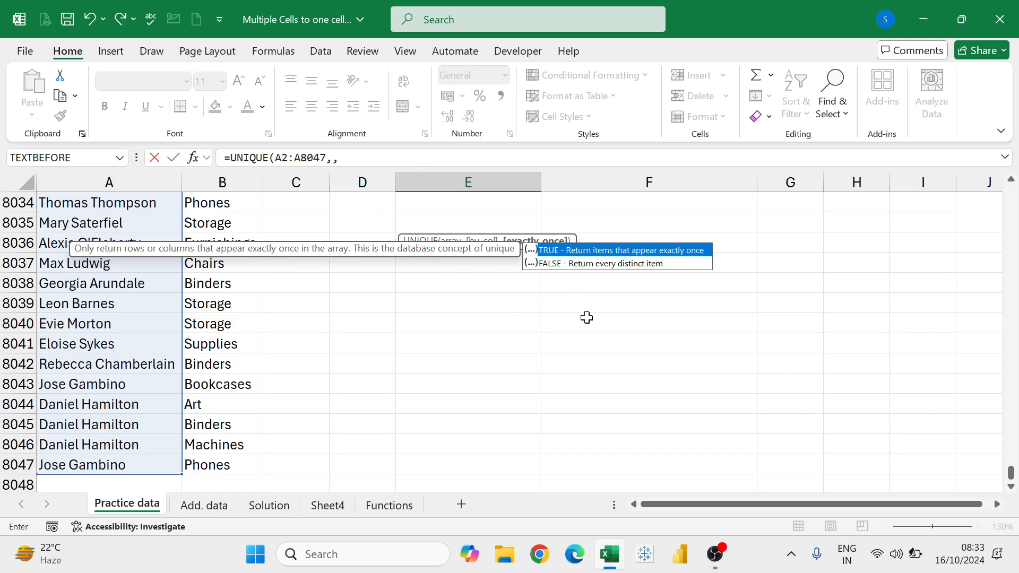
left_click(345, 158)
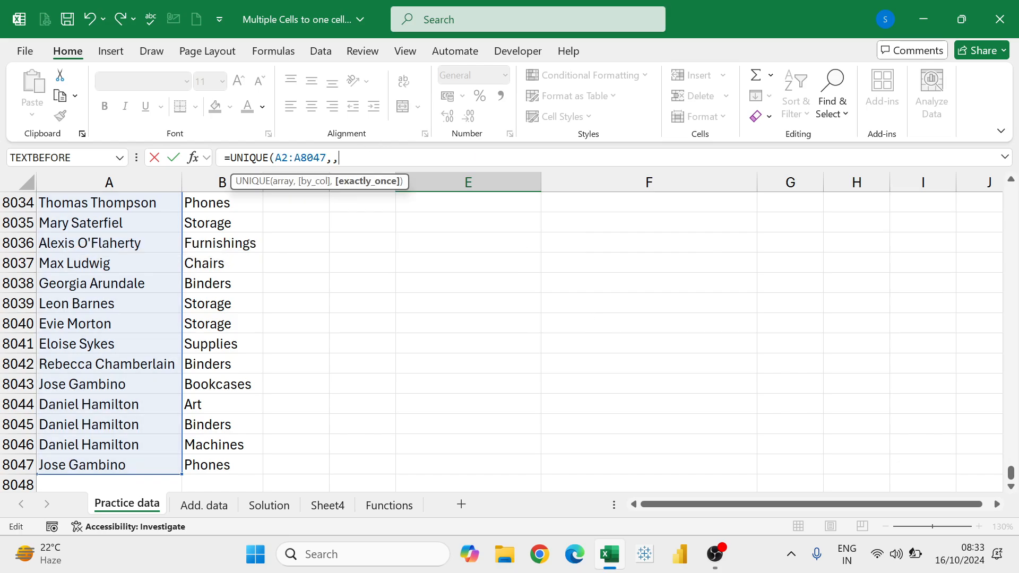
key("BackSpace")
key("BackSpace")
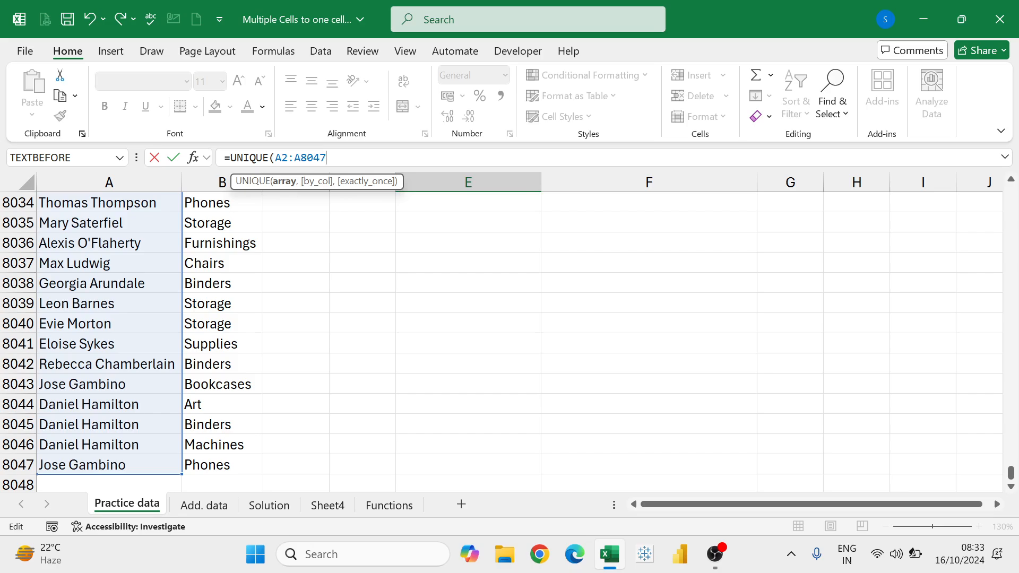
type(")")
key("Return")
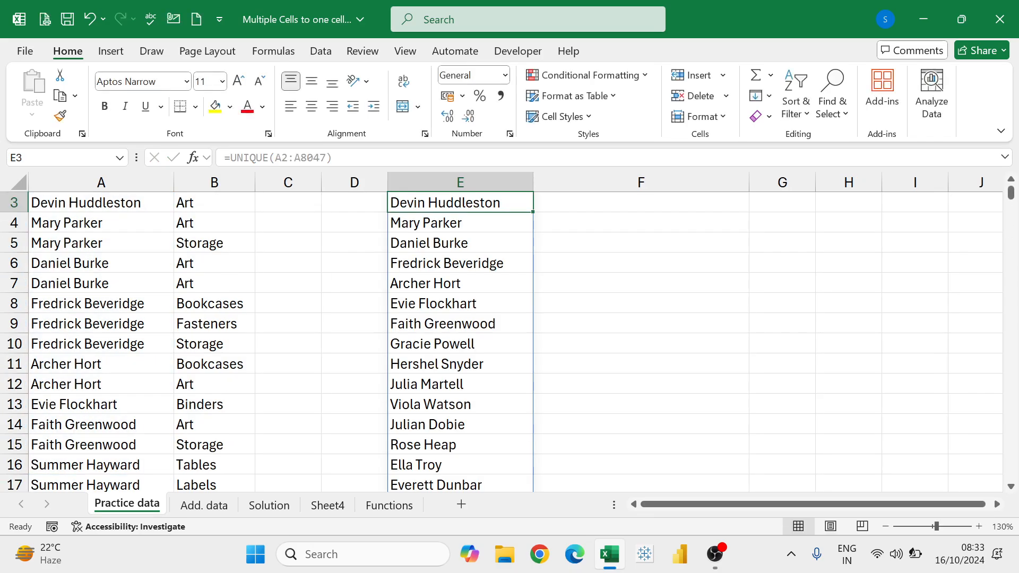
Step: Examine the list of unique names in column E from its first entry downward
scroll(357, 242, "up", 1)
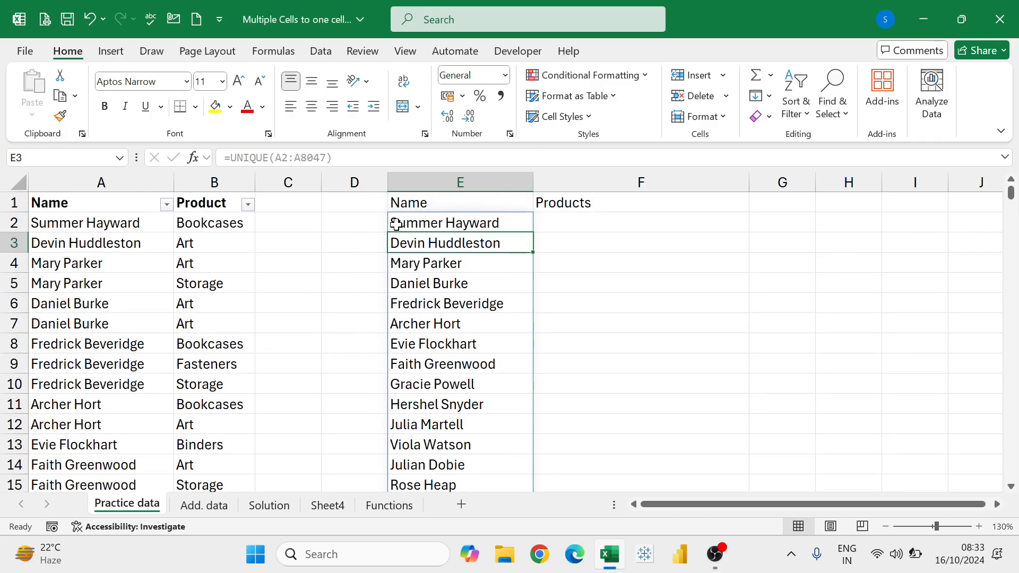
left_click(375, 221)
left_click(470, 222)
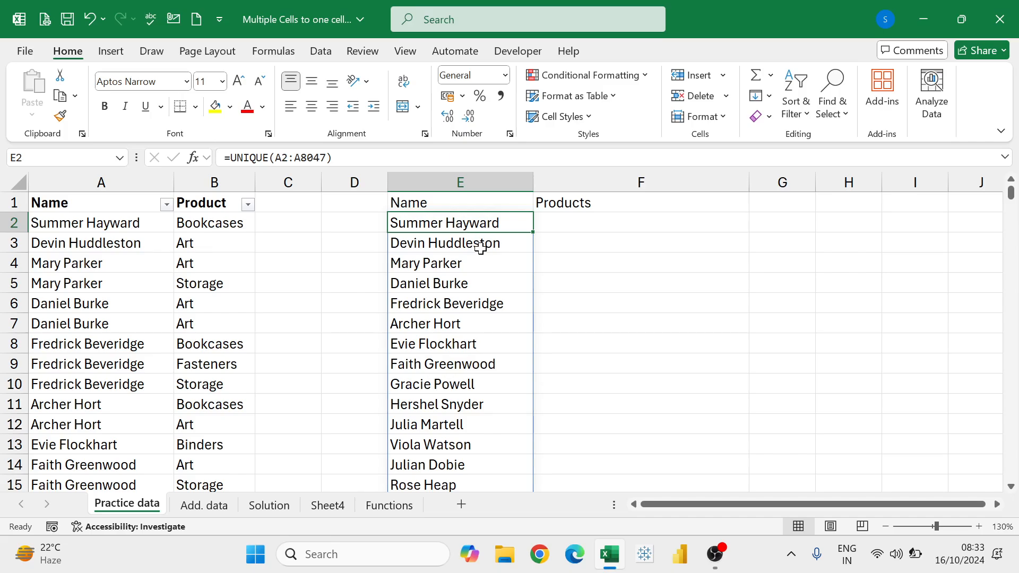
scroll(481, 247, "down", 4)
scroll(481, 249, "down", 20)
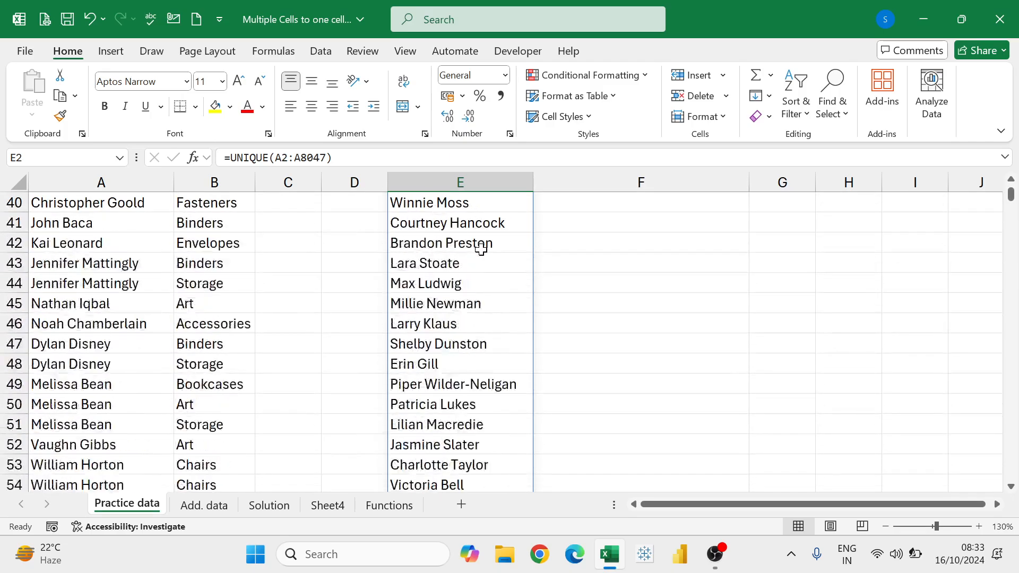
scroll(481, 249, "down", 20)
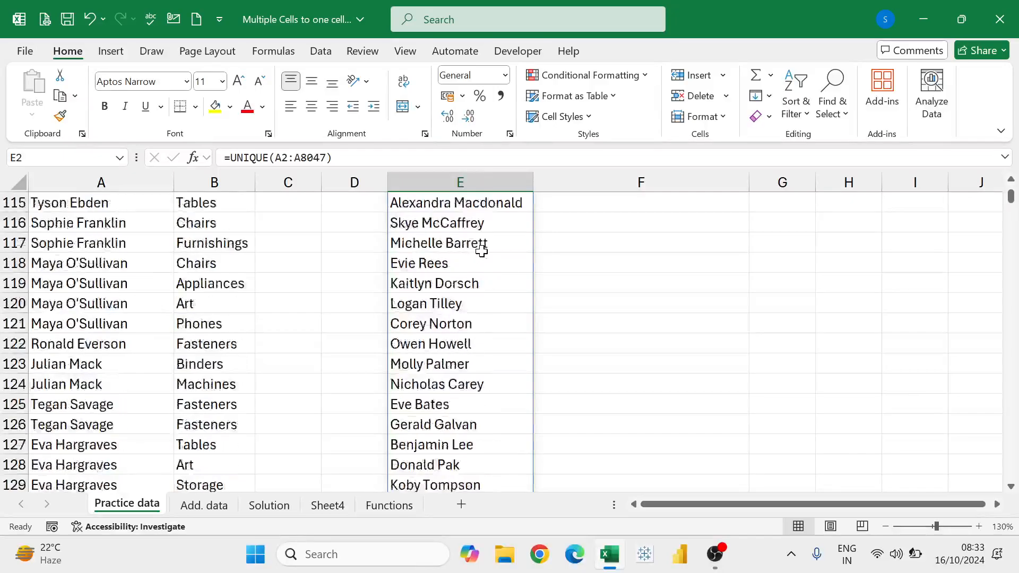
scroll(473, 330, "down", 5)
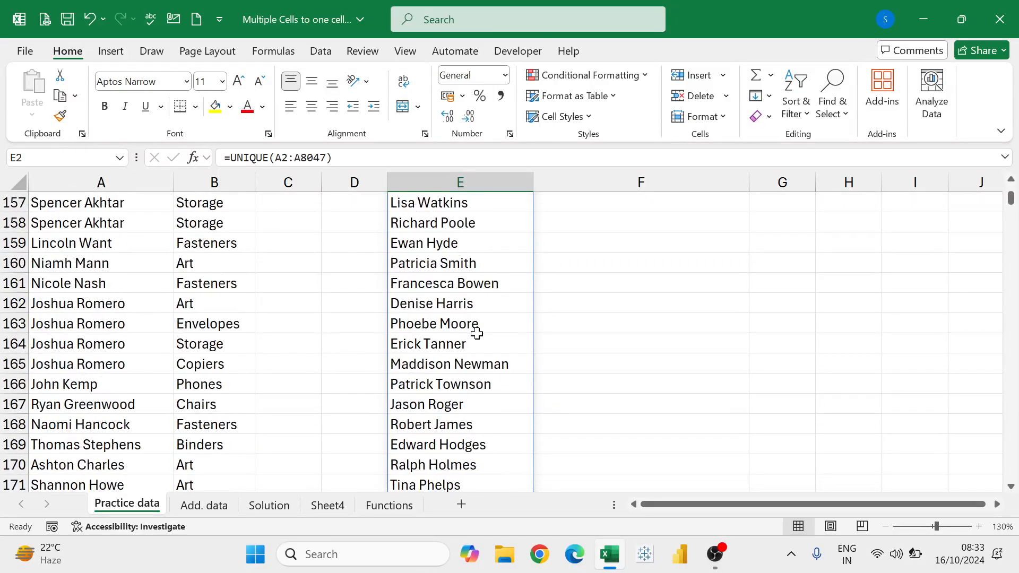
scroll(473, 330, "up", 16)
scroll(474, 296, "up", 20)
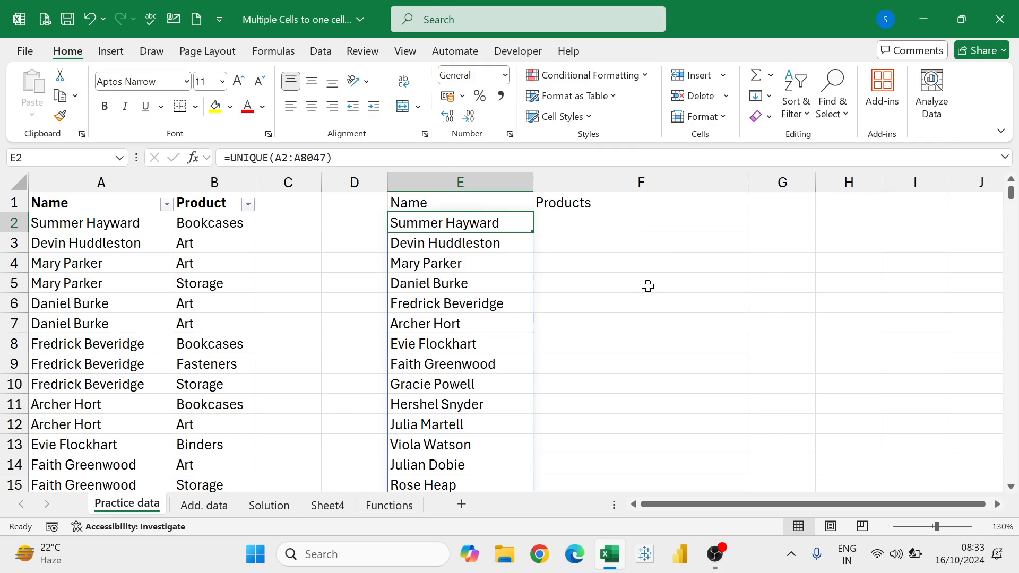
Step: Enter =SORT(E2#) in G2 to sort the unique names alphabetically
left_click(796, 223)
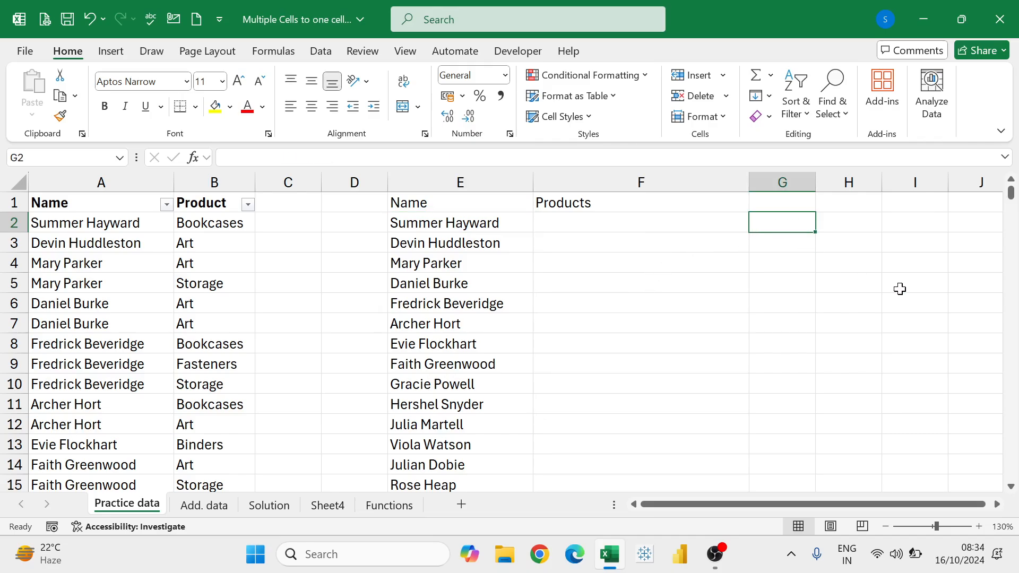
type("=")
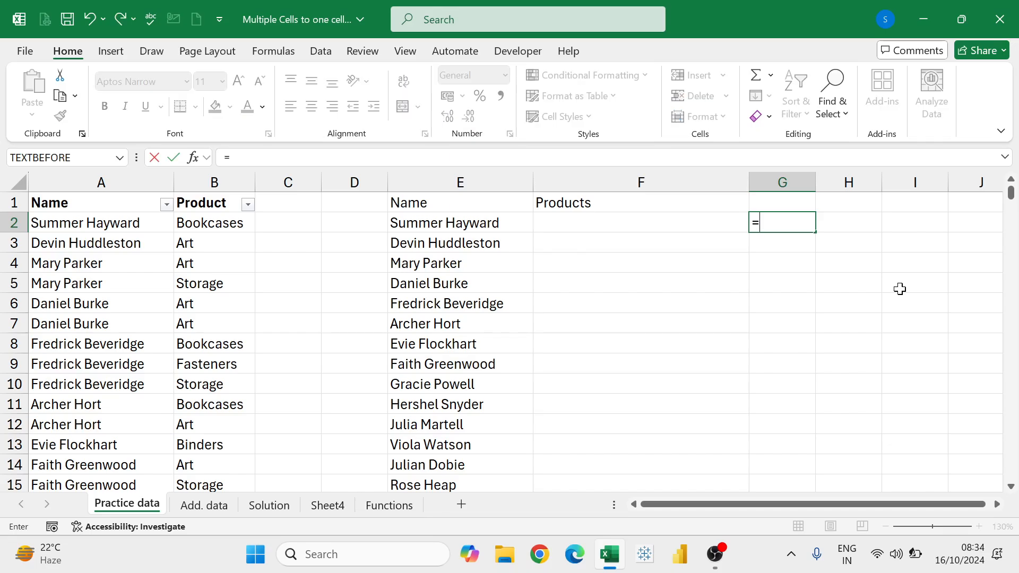
type("sort")
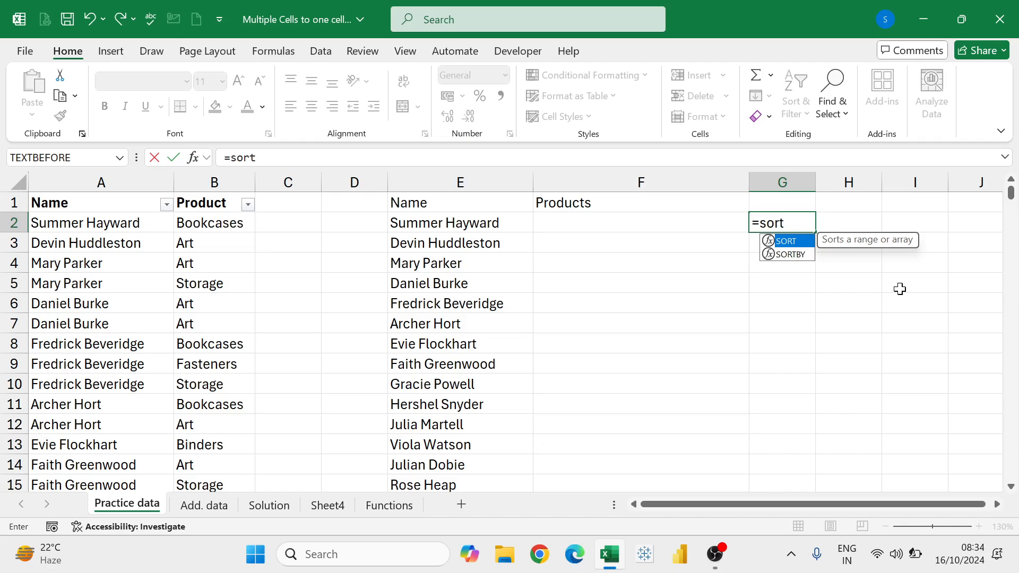
key("Tab")
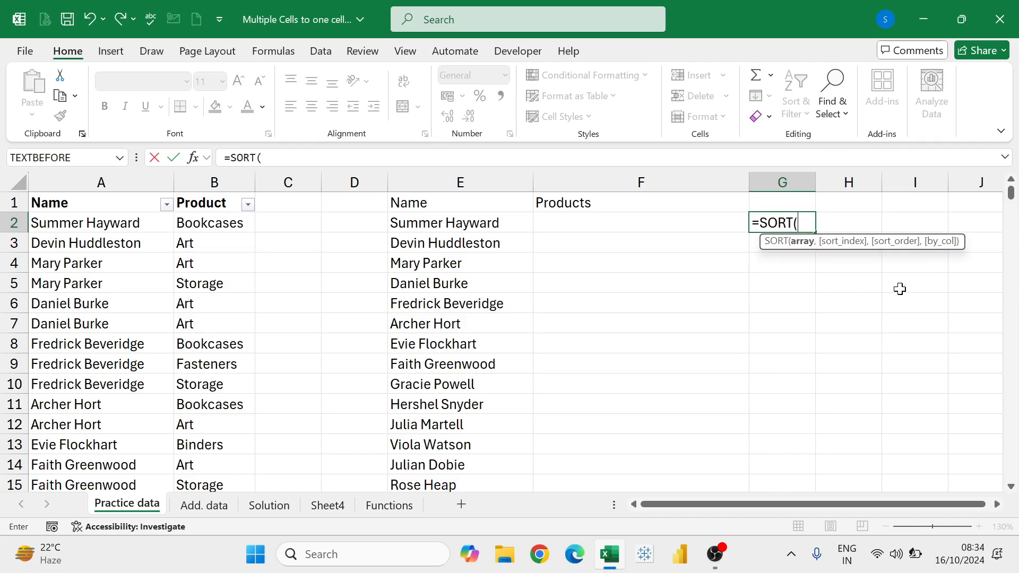
key("Left")
key("Left")
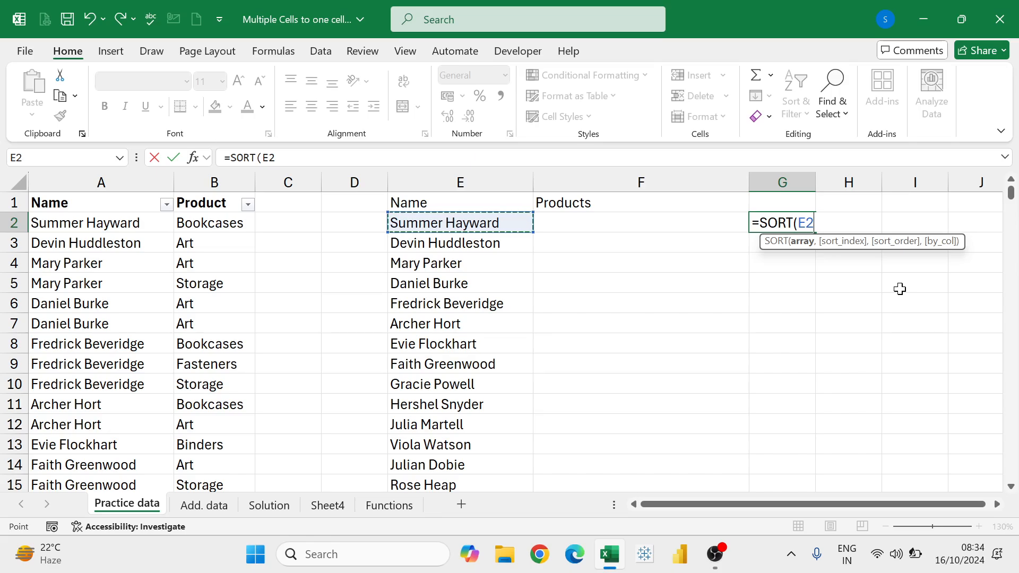
key("ctrl+shift+Down")
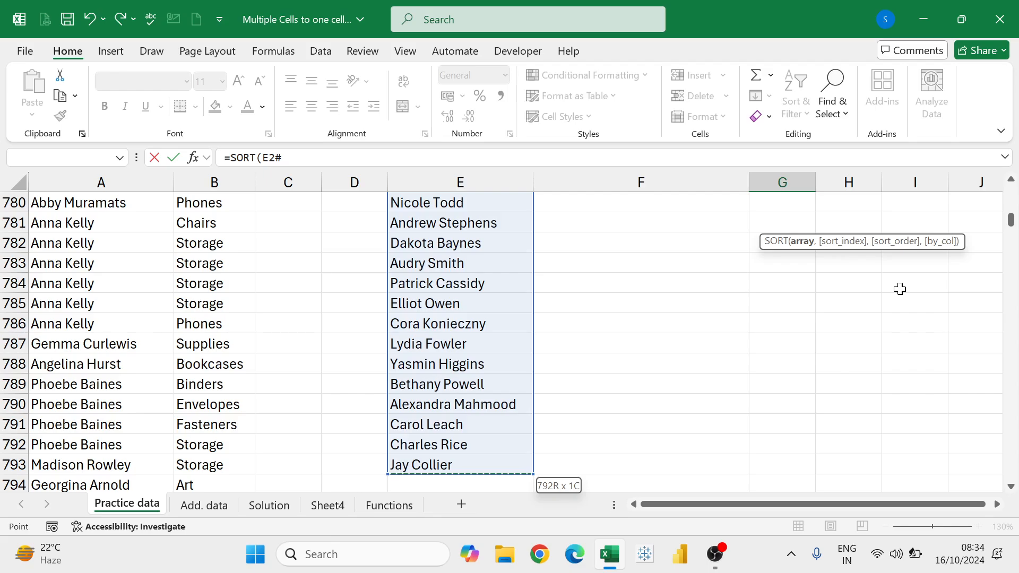
key("Return")
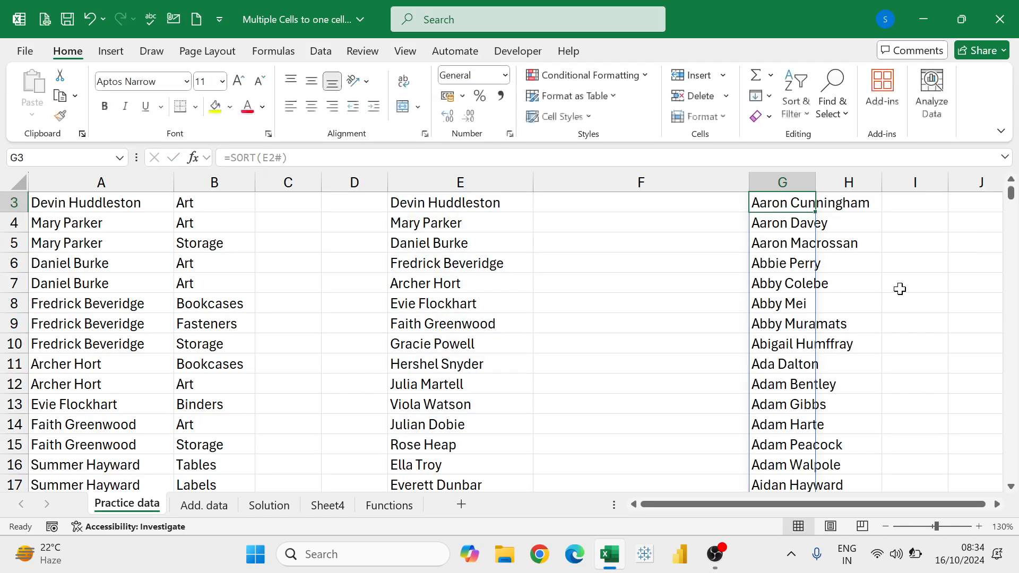
Step: Check the alphabetical order of the names in column G and compare them with the unsorted list in column E
key("Up")
key("Up")
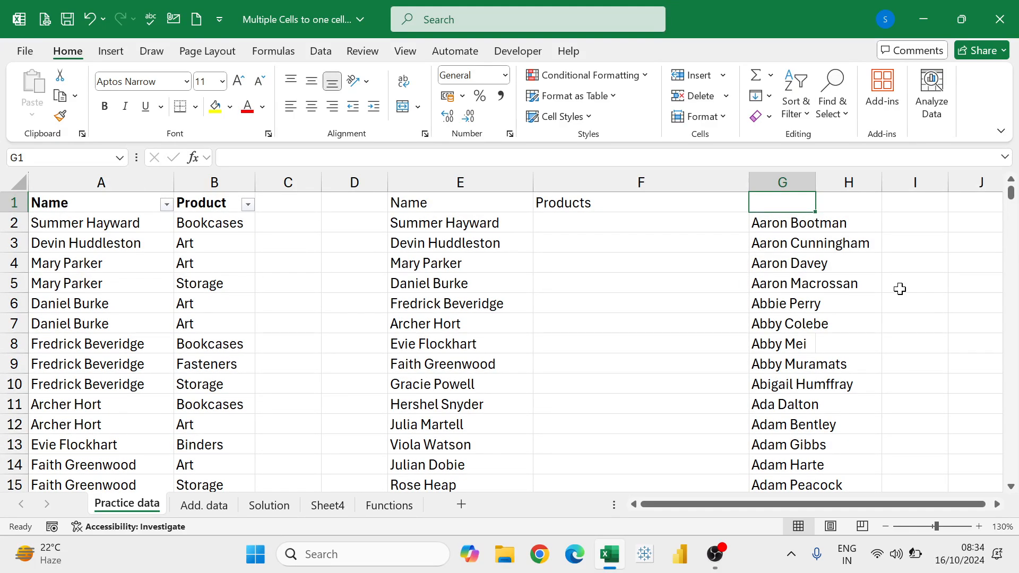
left_click(880, 316)
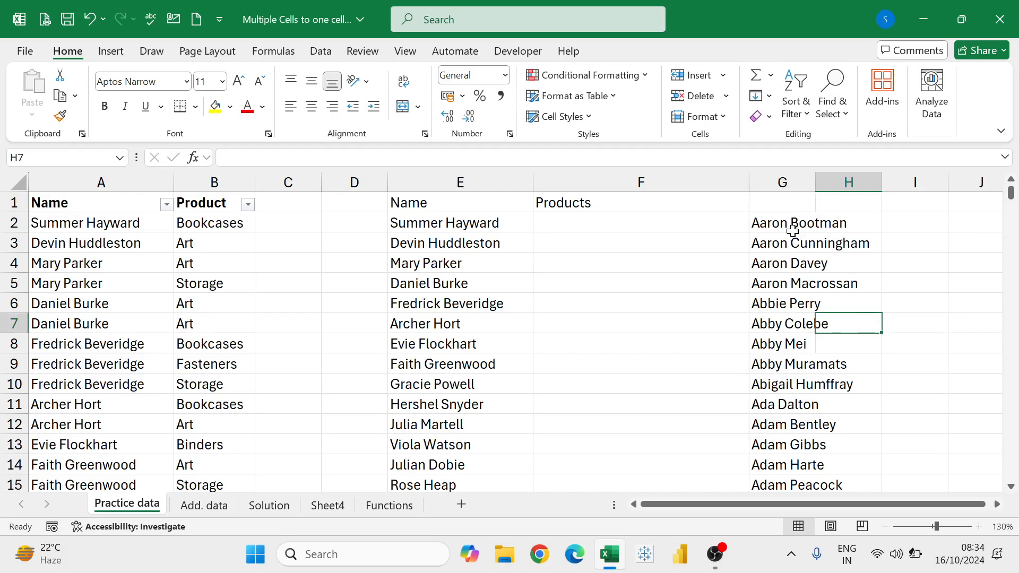
scroll(791, 228, "down", 7)
scroll(793, 316, "up", 7)
scroll(789, 430, "down", 3)
scroll(792, 452, "up", 3)
left_click(449, 229)
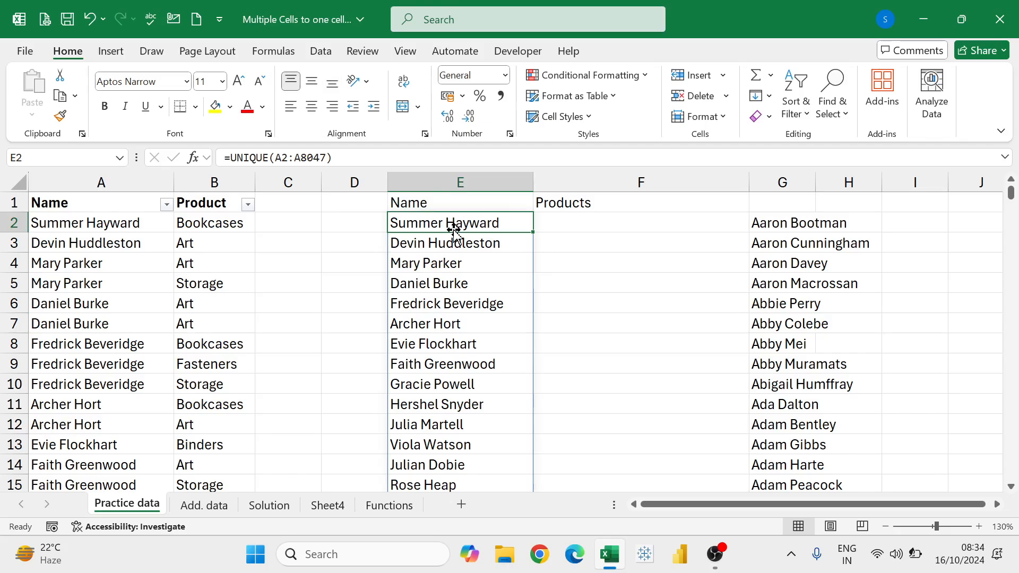
left_click(798, 221)
Step: Wrap the formula in E2 in SORT so that it reads =SORT(UNIQUE(A2:A8047))
left_click(450, 223)
key("F2")
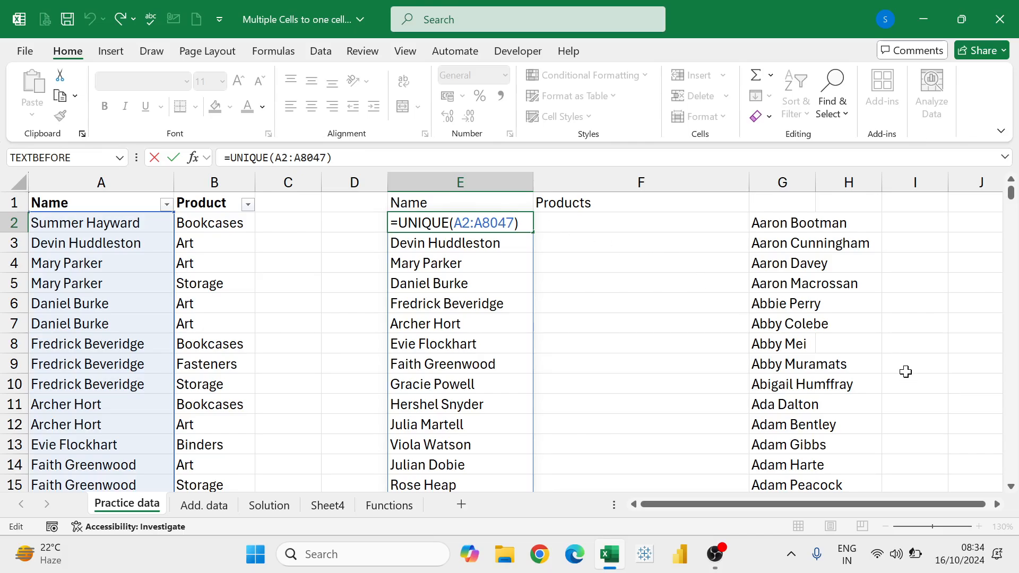
key("Home")
key("Right")
type("sort")
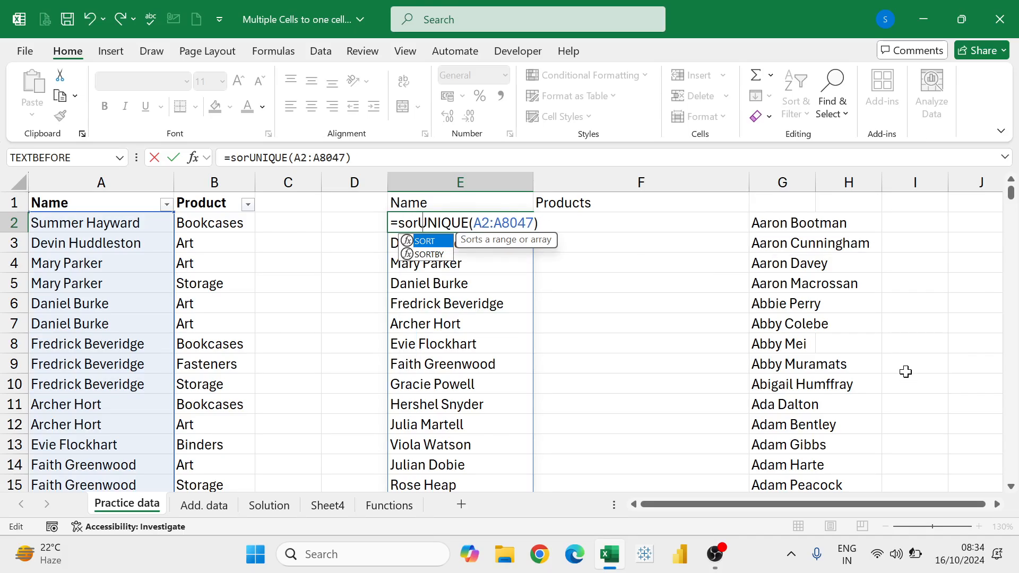
key("Tab")
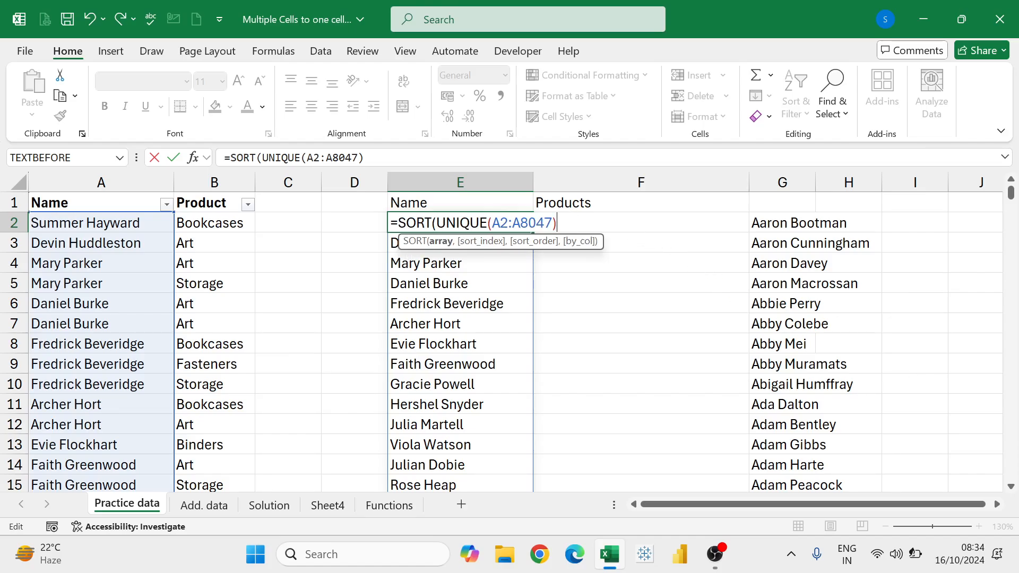
type(")")
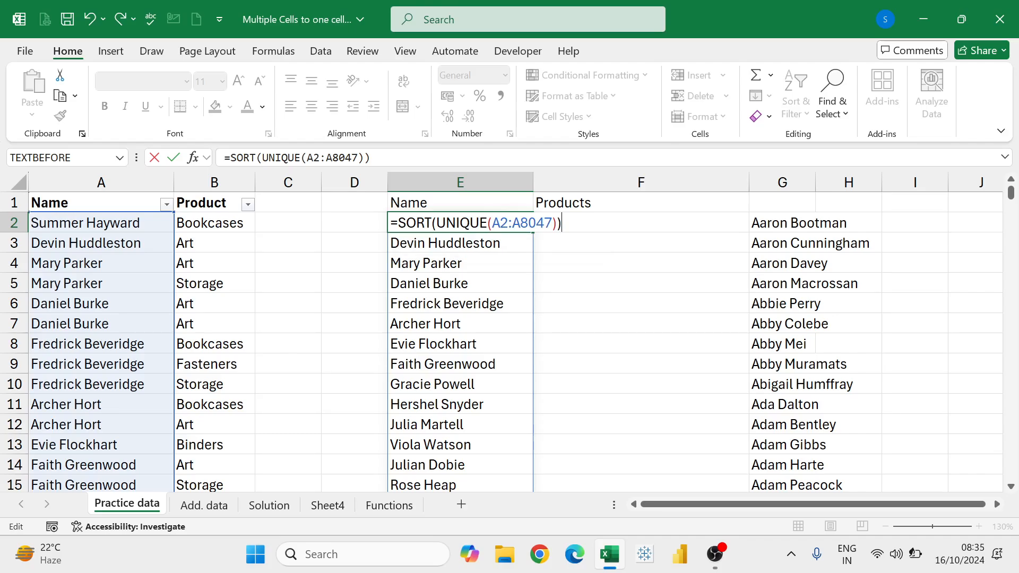
key("Return")
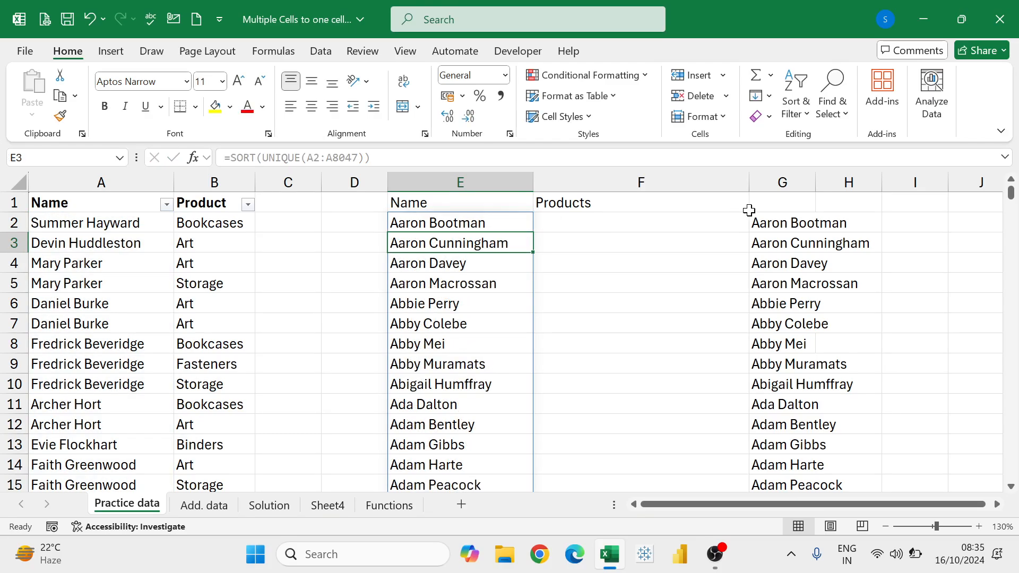
Step: Delete the SORT formula in G2 to clear the duplicate sorted name list from column G
left_click(784, 223)
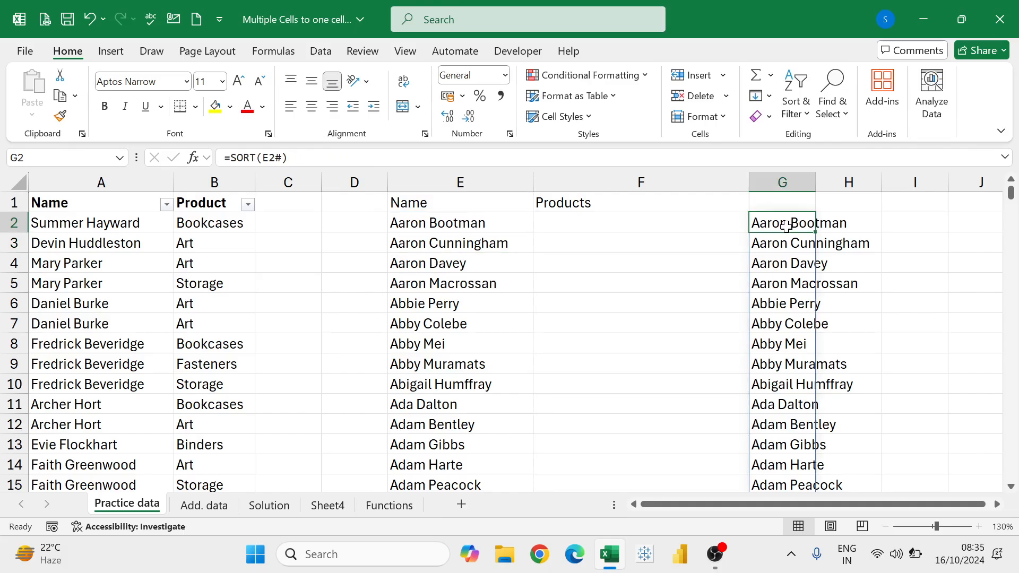
key("Delete")
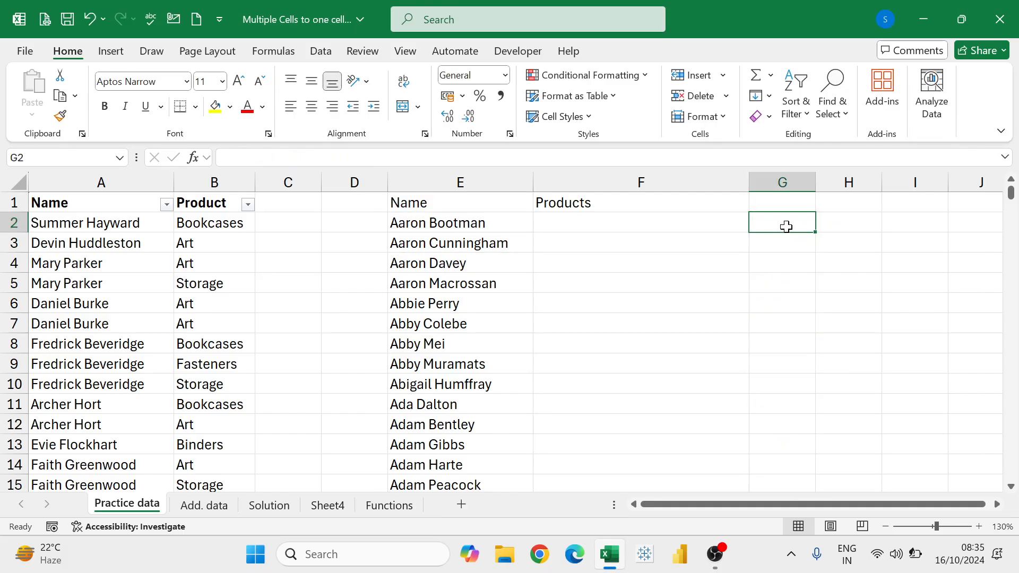
left_click(471, 223)
left_click(344, 266)
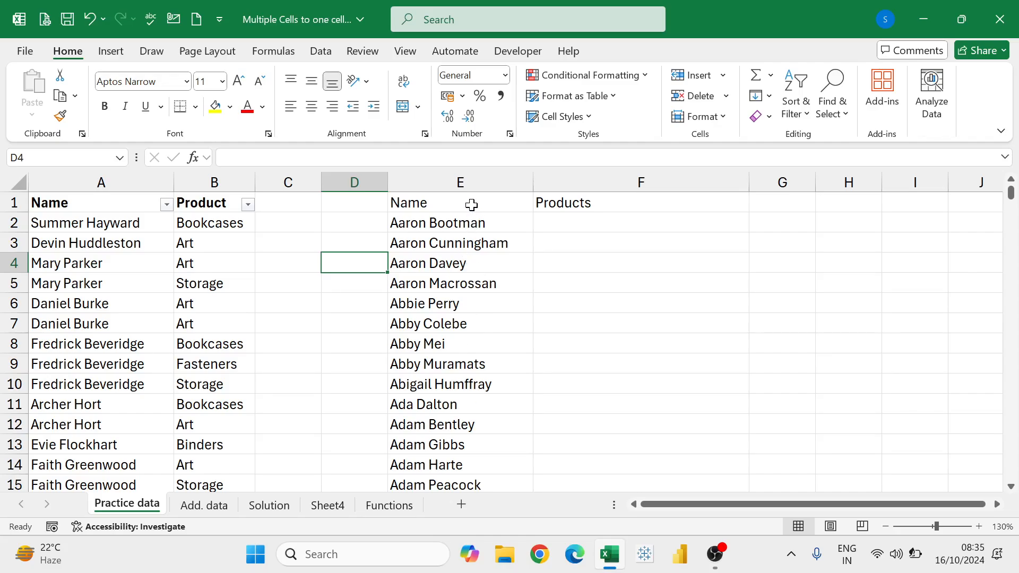
left_click_drag(471, 204, 569, 202)
left_click(470, 308)
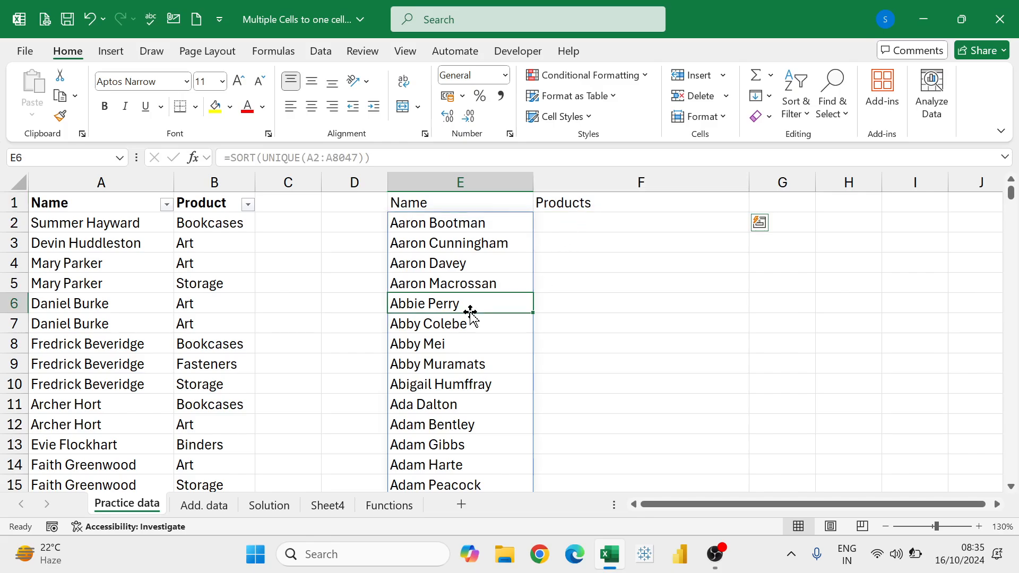
left_click(588, 221)
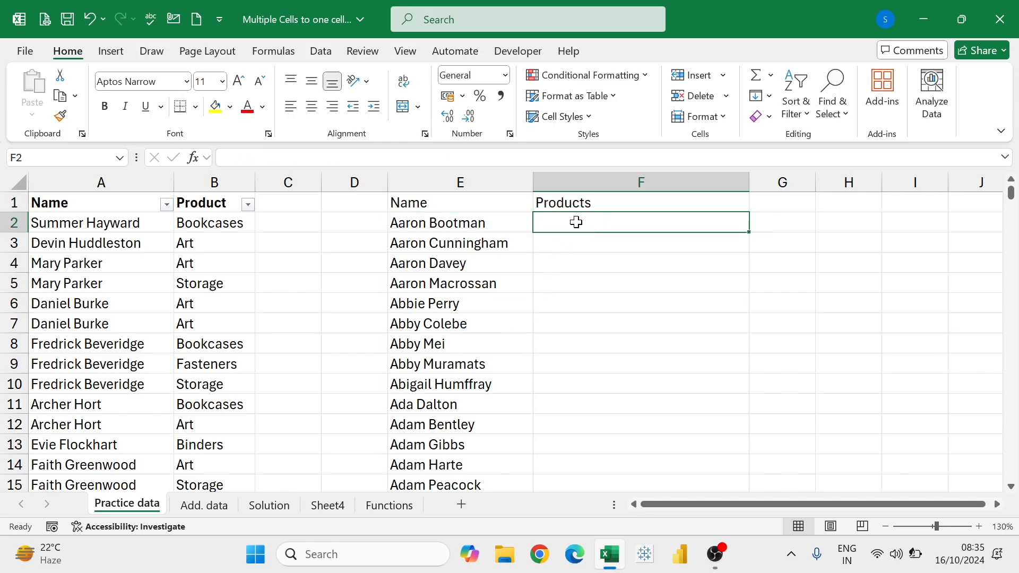
left_click(475, 232)
left_click(597, 227)
left_click(451, 223)
left_click(463, 246)
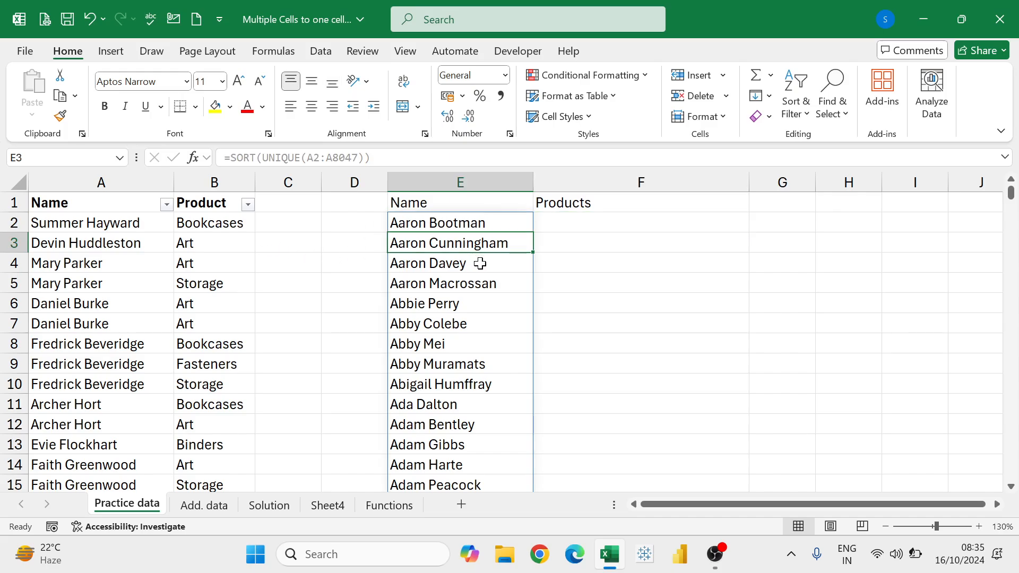
left_click(479, 262)
left_click(614, 226)
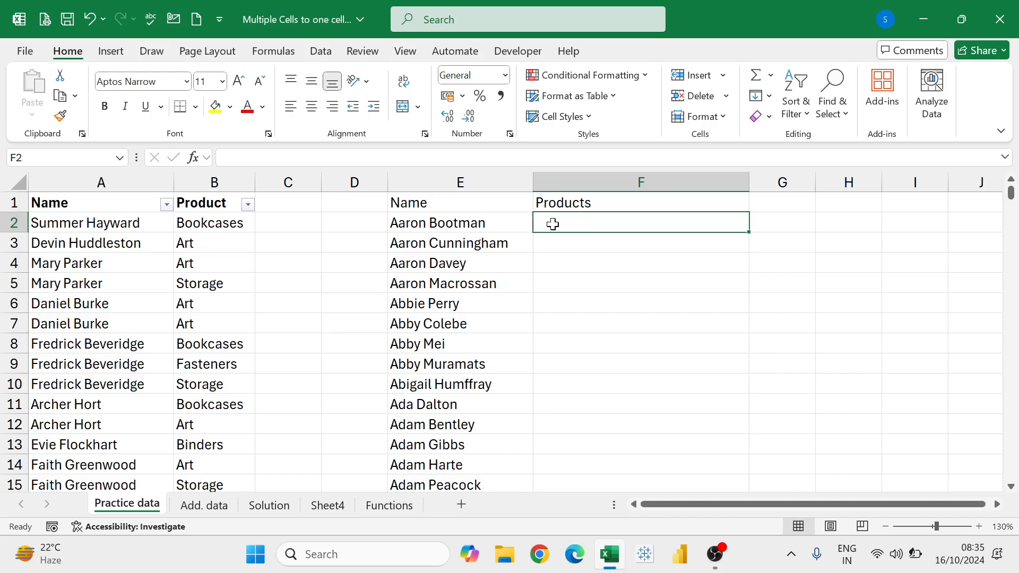
left_click(504, 225)
Step: Start a FILTER formula in F2 with the product range B2:B8047 as its array
left_click(567, 220)
type("=")
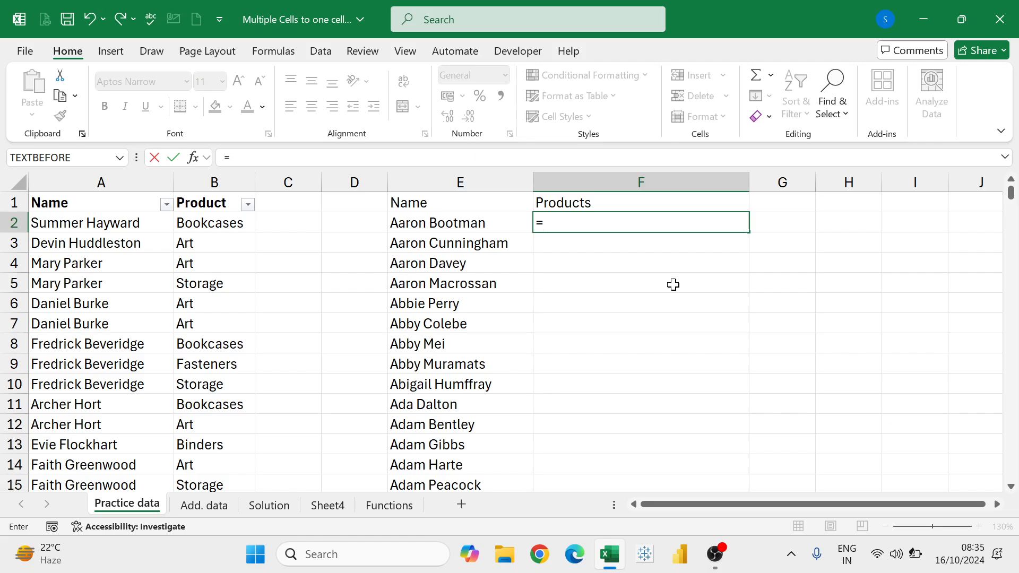
type("fil")
key("Tab")
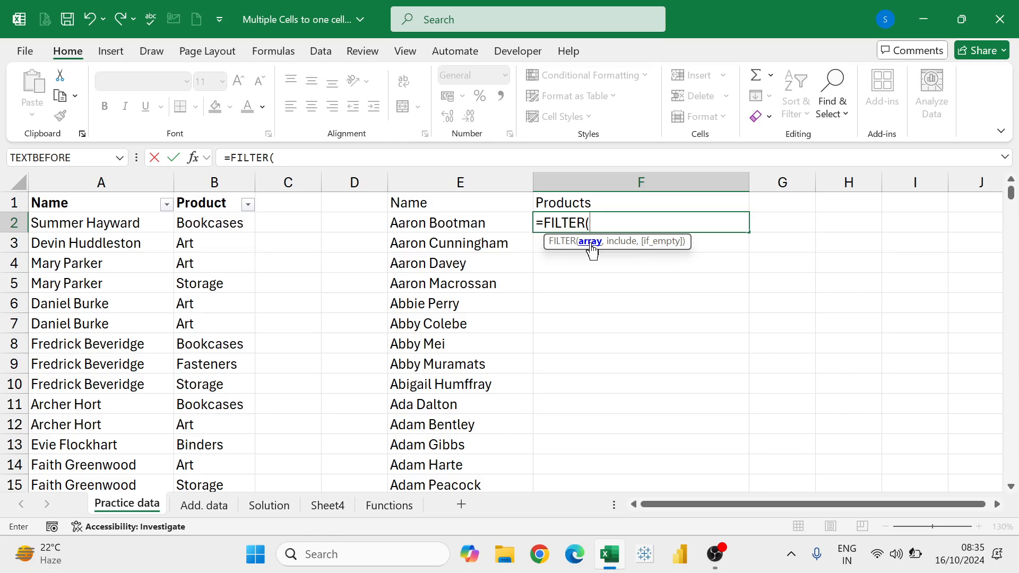
left_click(220, 221)
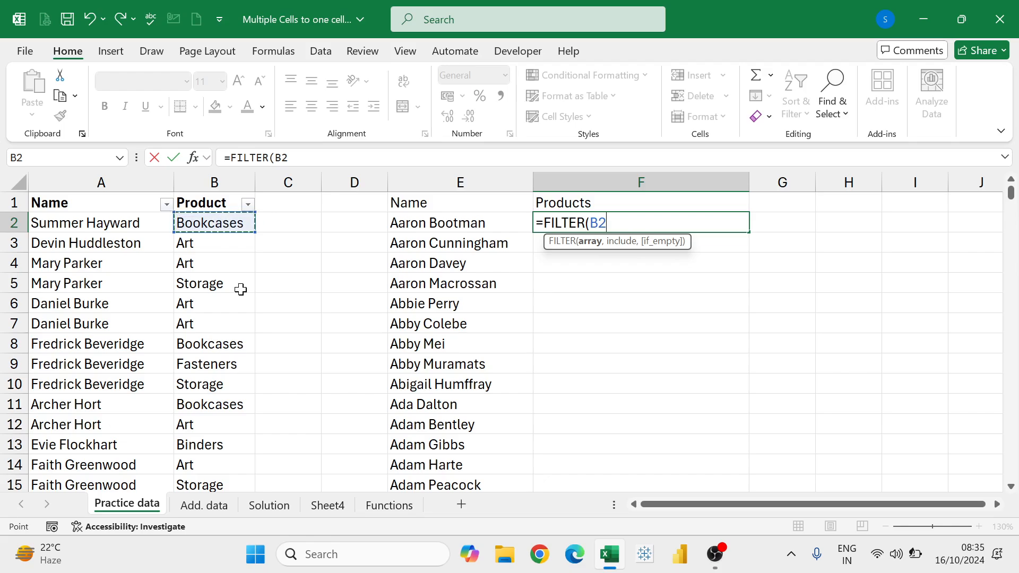
key("ctrl+shift+Down")
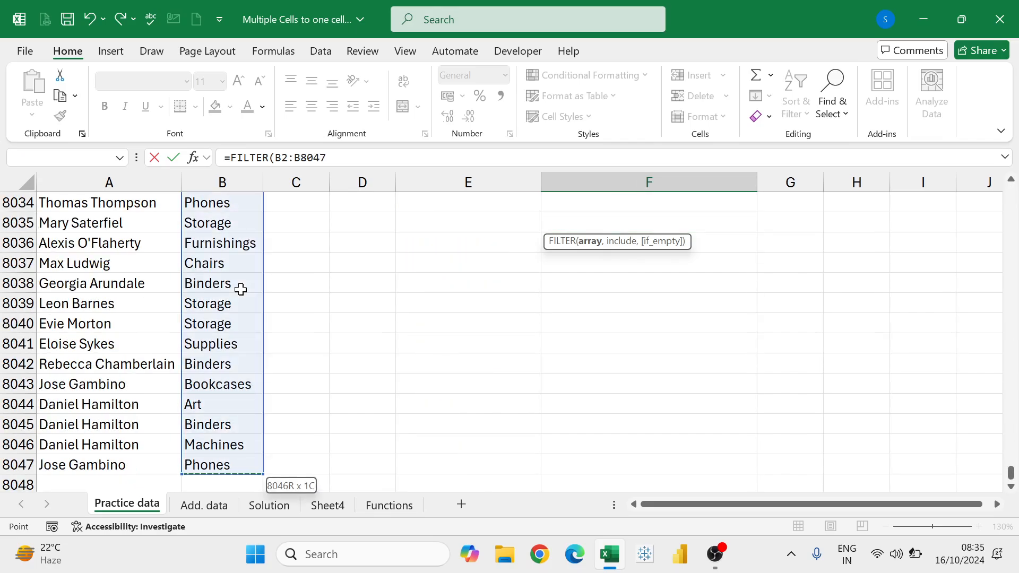
type(",")
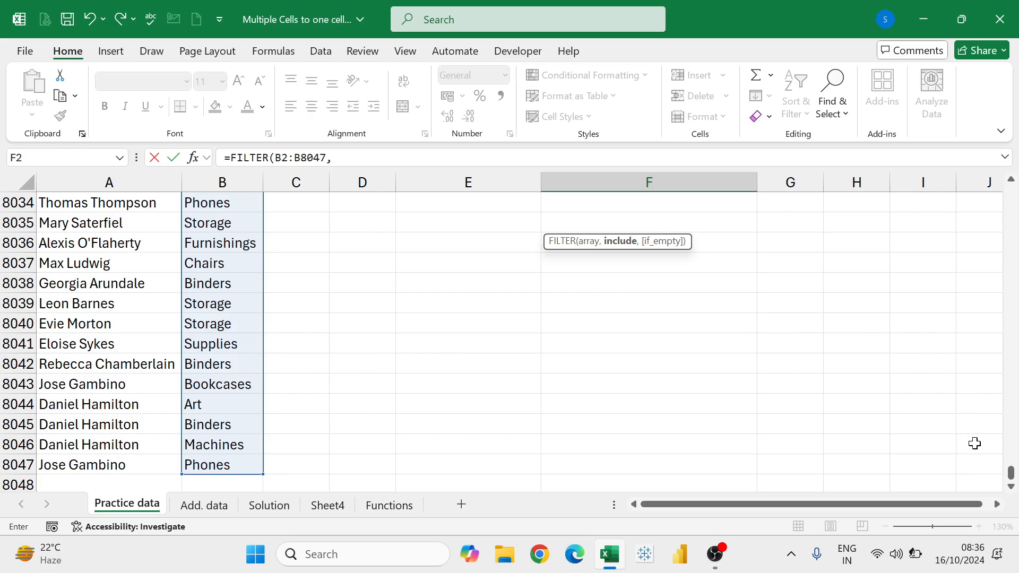
Step: Complete the FILTER formula in F2 with the include condition A2:A8047=E2
left_click_drag(1011, 473, 1012, 190)
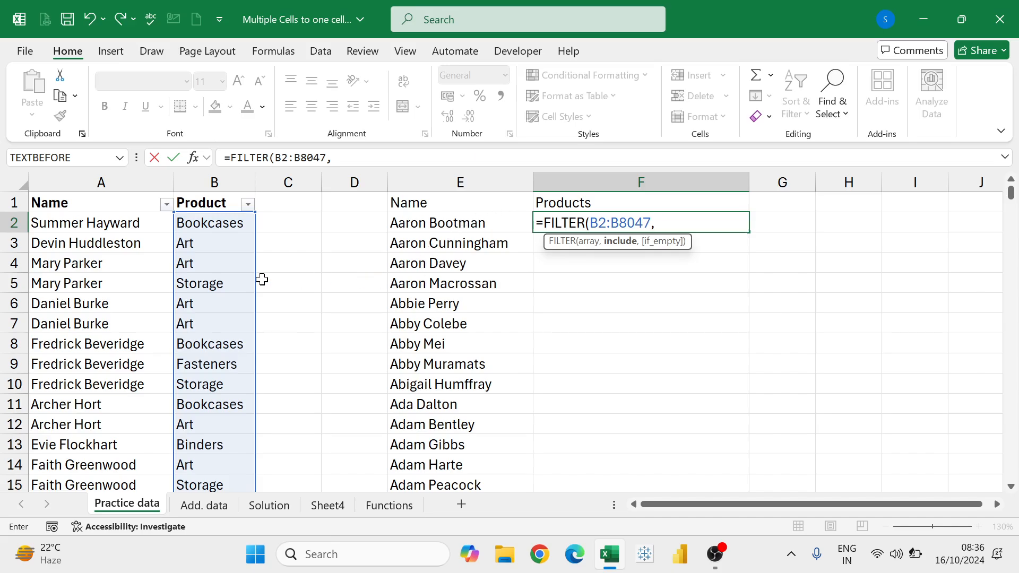
left_click(123, 223)
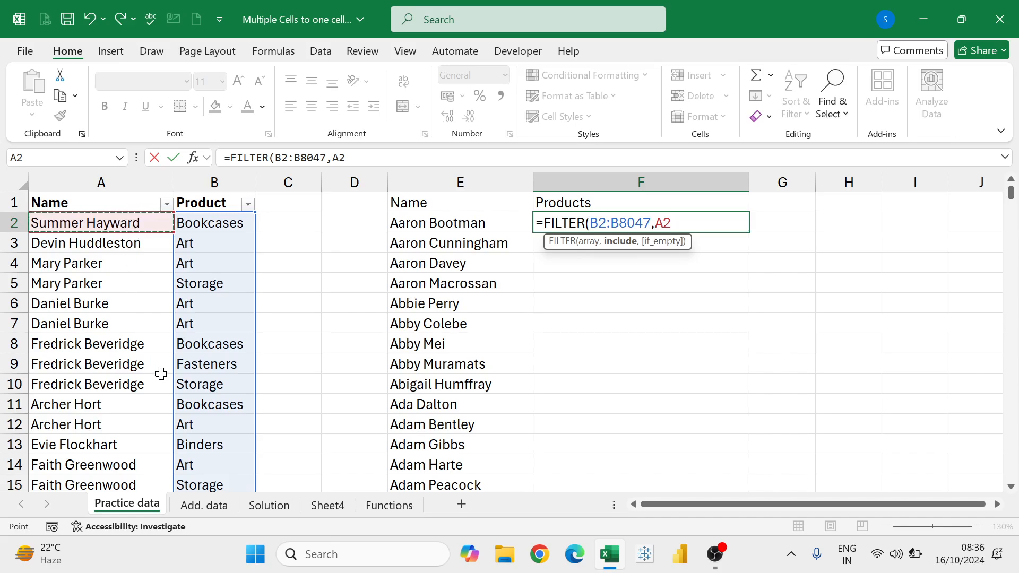
key("ctrl+shift+Down")
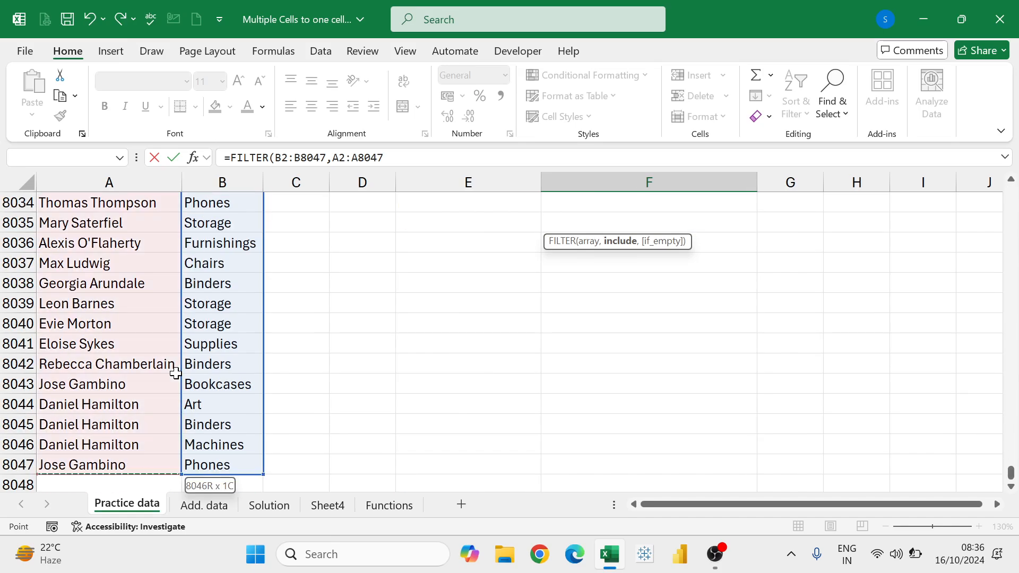
type("=")
key("Left")
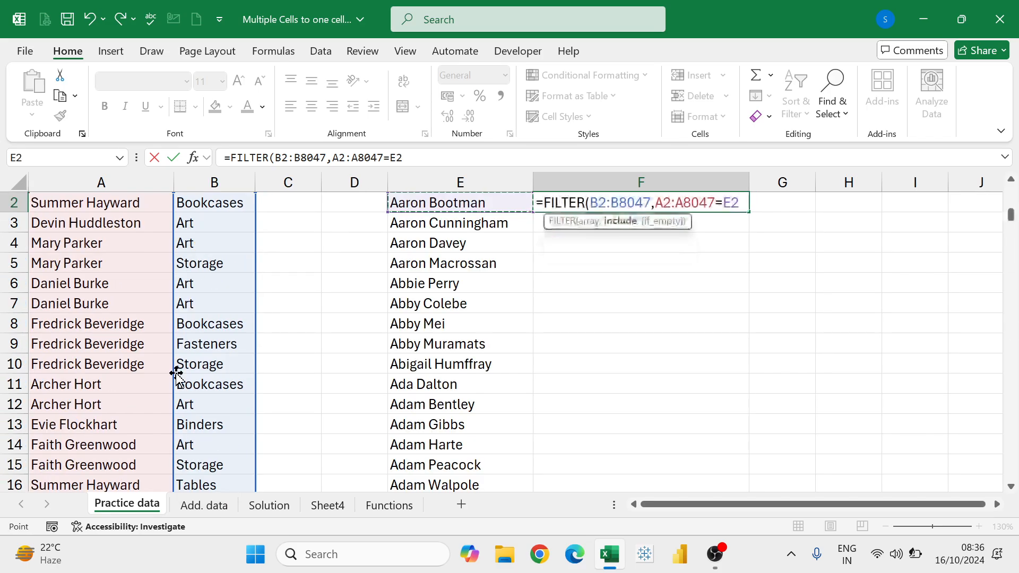
scroll(462, 302, "up", 1)
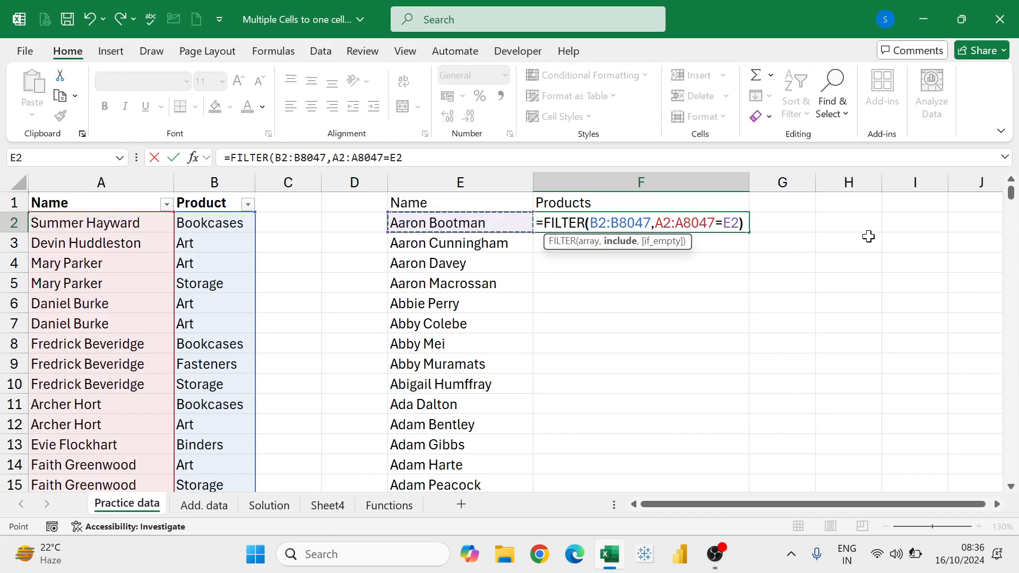
type(")")
key("Return")
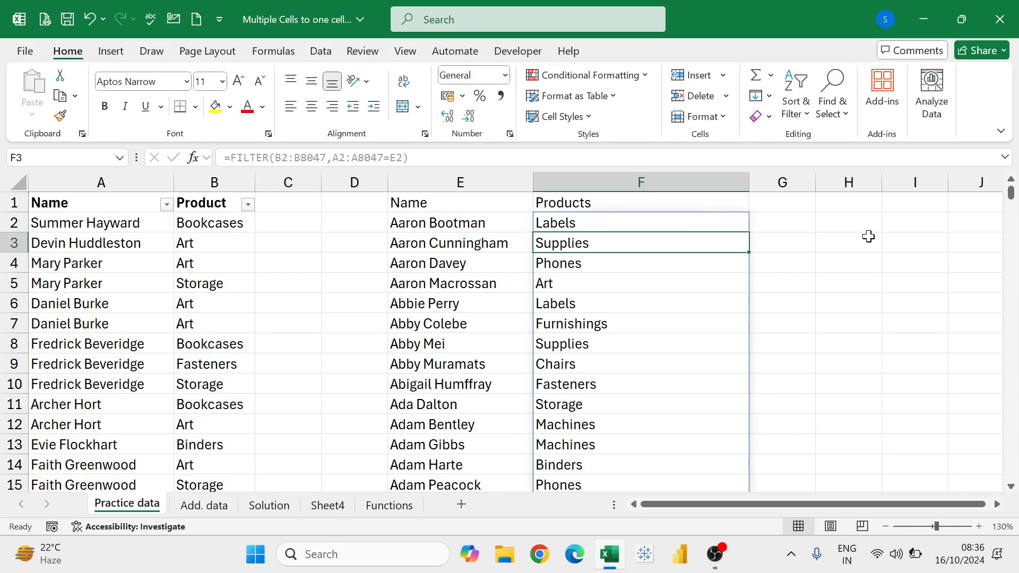
left_click(852, 265)
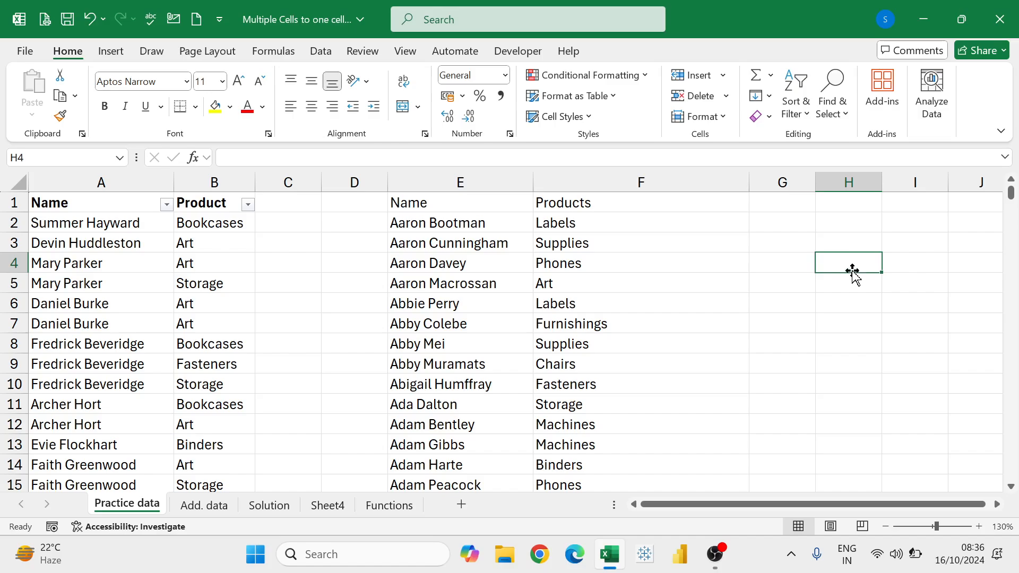
Step: Examine the products spilled down column F for the name in E2, checking for repeated entries
left_click(504, 222)
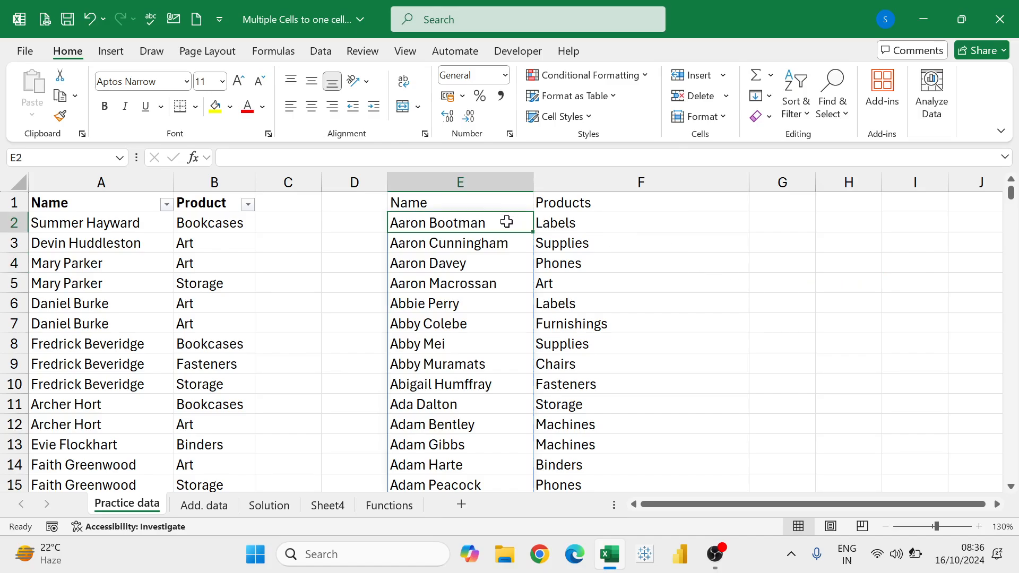
left_click(624, 222)
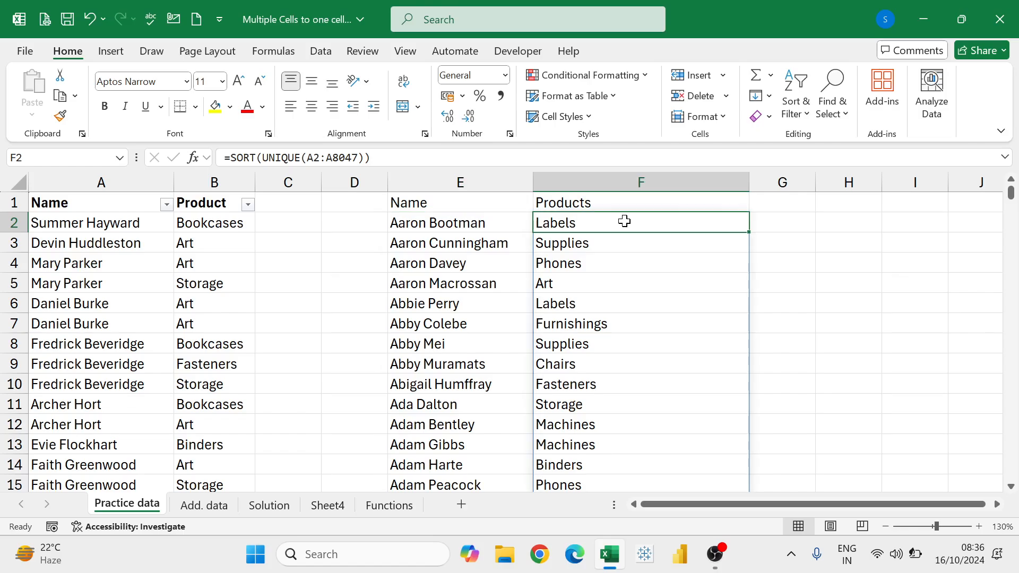
scroll(629, 249, "down", 4)
scroll(632, 267, "down", 2)
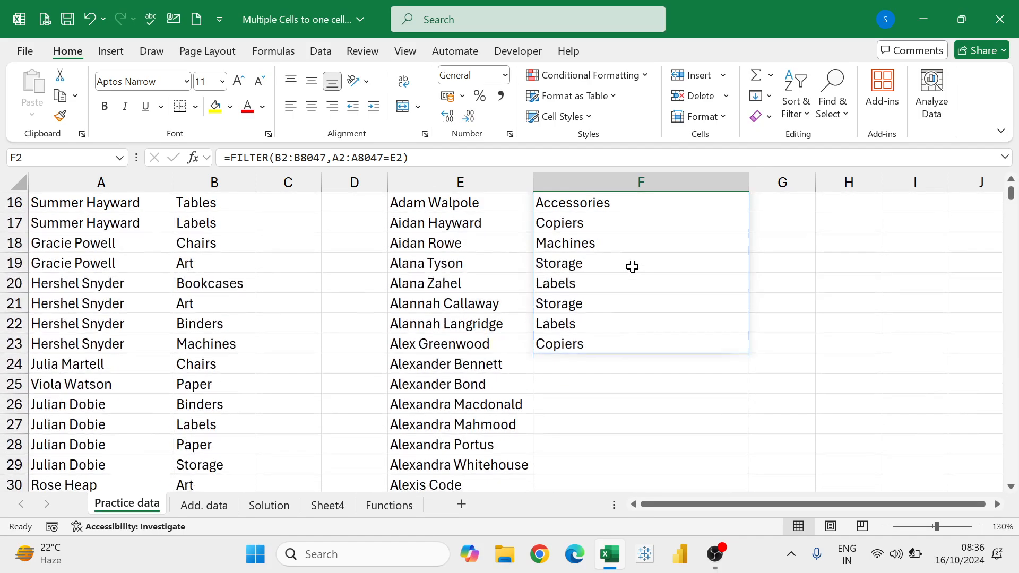
scroll(614, 353, "up", 5)
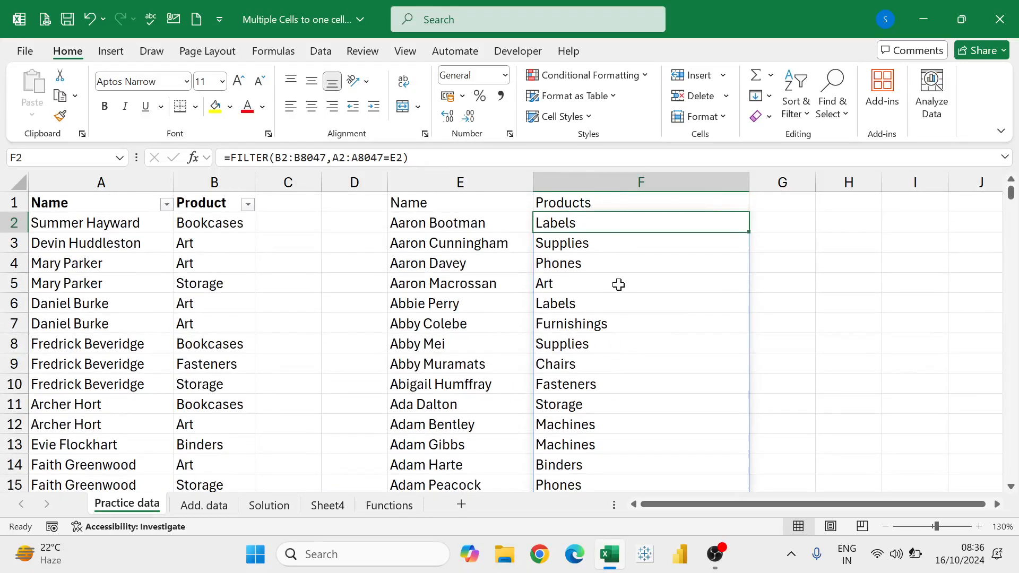
scroll(615, 276, "down", 1)
scroll(620, 314, "up", 1)
scroll(625, 330, "down", 5)
scroll(627, 330, "up", 5)
scroll(619, 425, "down", 4)
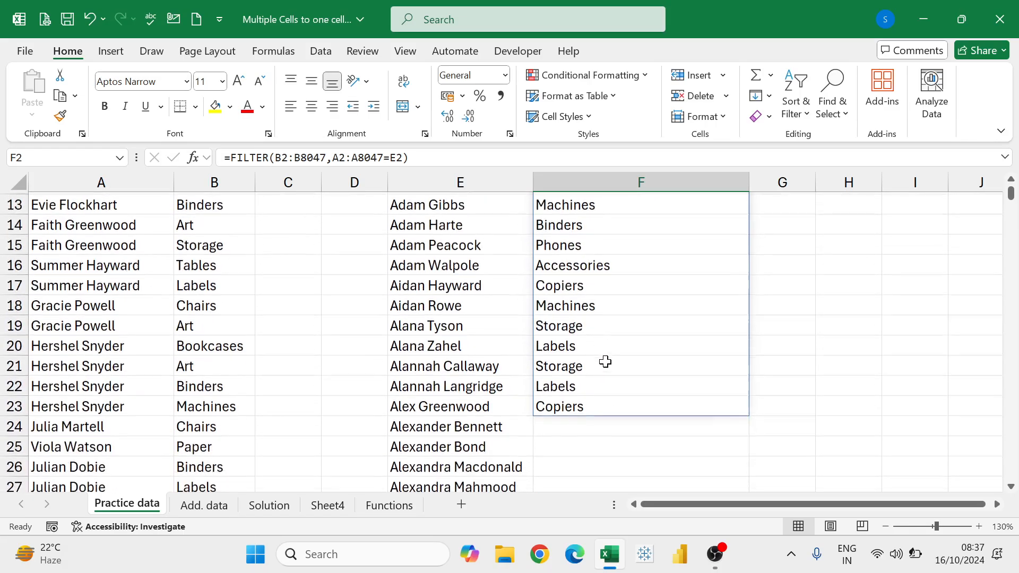
scroll(605, 359, "up", 1)
scroll(606, 361, "up", 4)
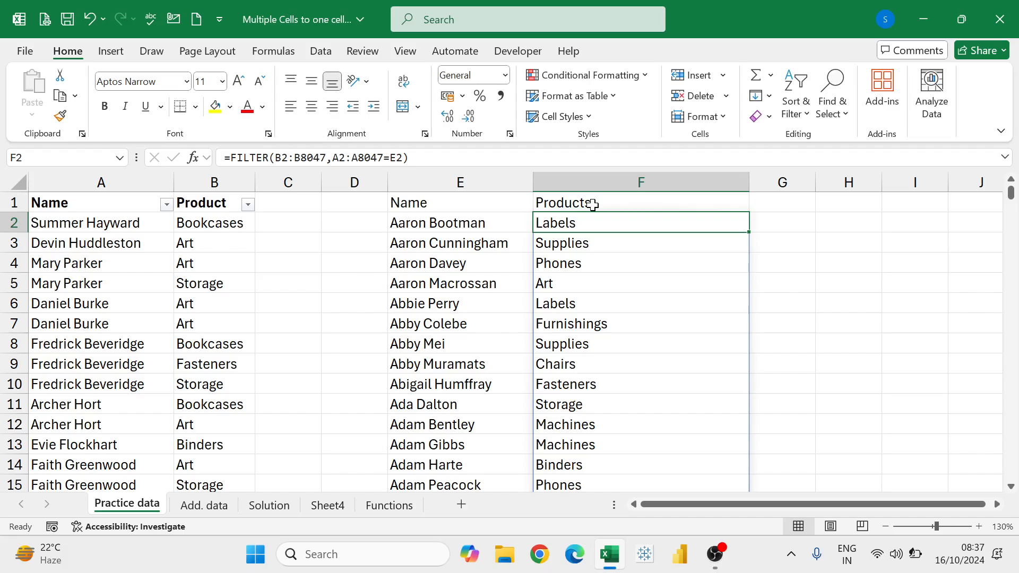
scroll(619, 412, "down", 4)
scroll(621, 393, "up", 4)
scroll(606, 424, "down", 3)
scroll(611, 409, "up", 3)
scroll(612, 412, "down", 3)
scroll(612, 412, "up", 3)
left_click(431, 227)
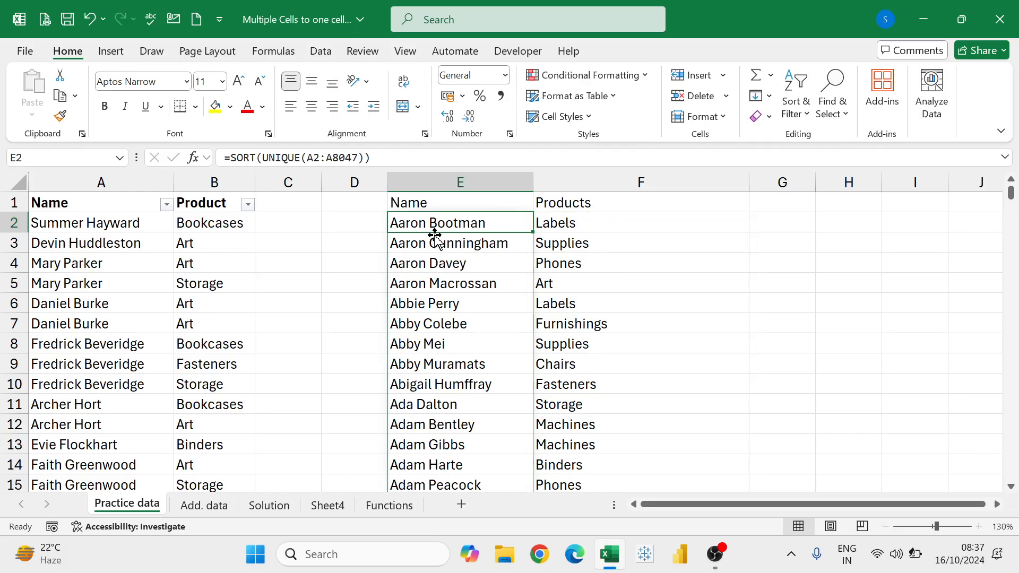
left_click(623, 221)
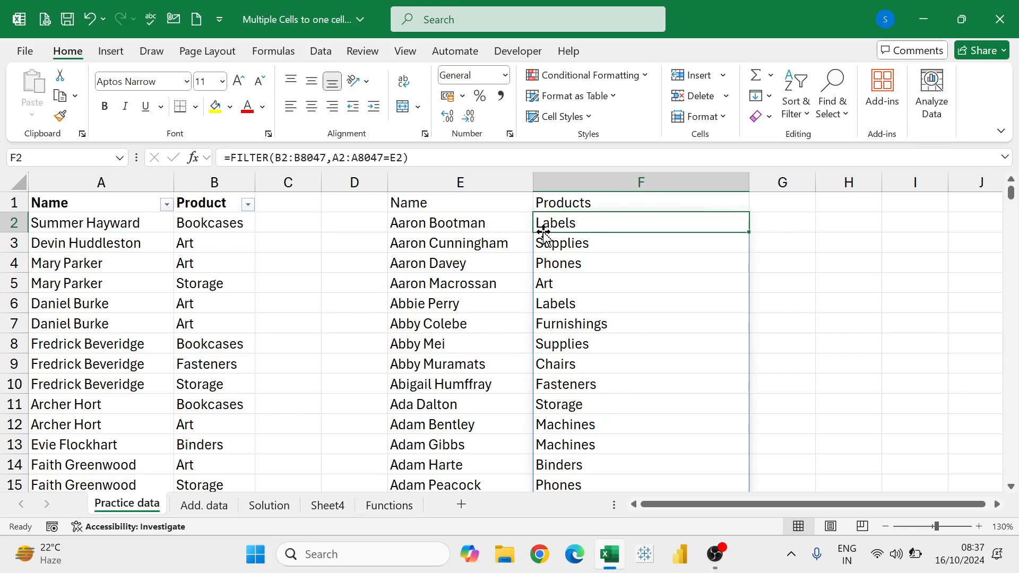
scroll(585, 418, "down", 5)
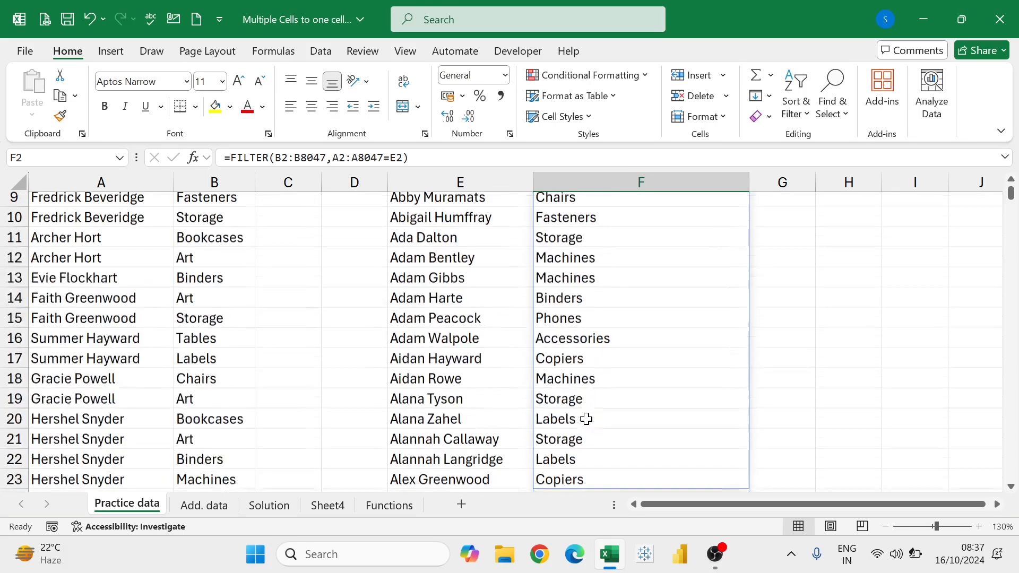
scroll(586, 418, "up", 5)
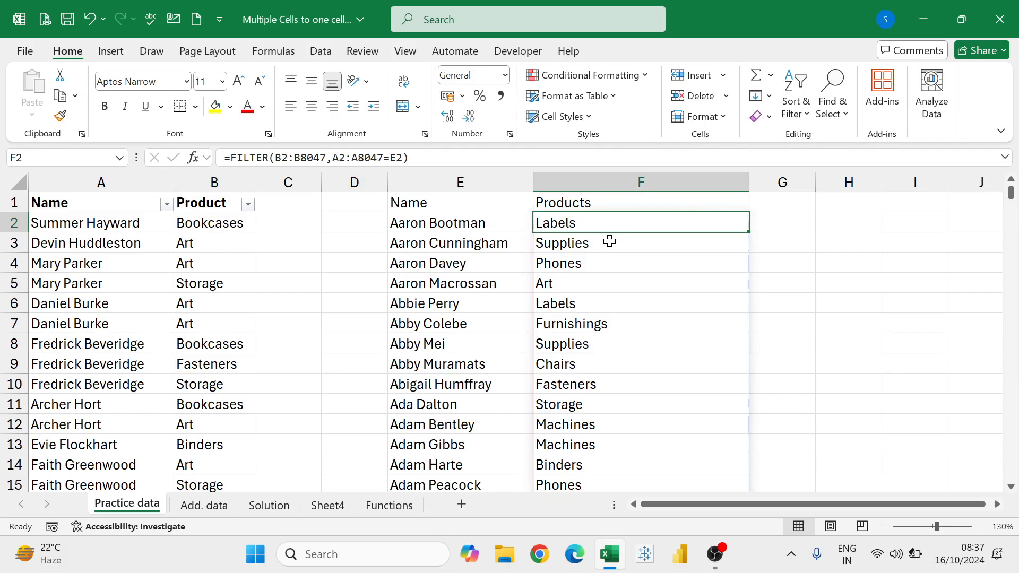
Step: Wrap the formula in F2 in UNIQUE so that it reads =UNIQUE(FILTER(B2:B8047,A2:A8047=E2))
key("F2")
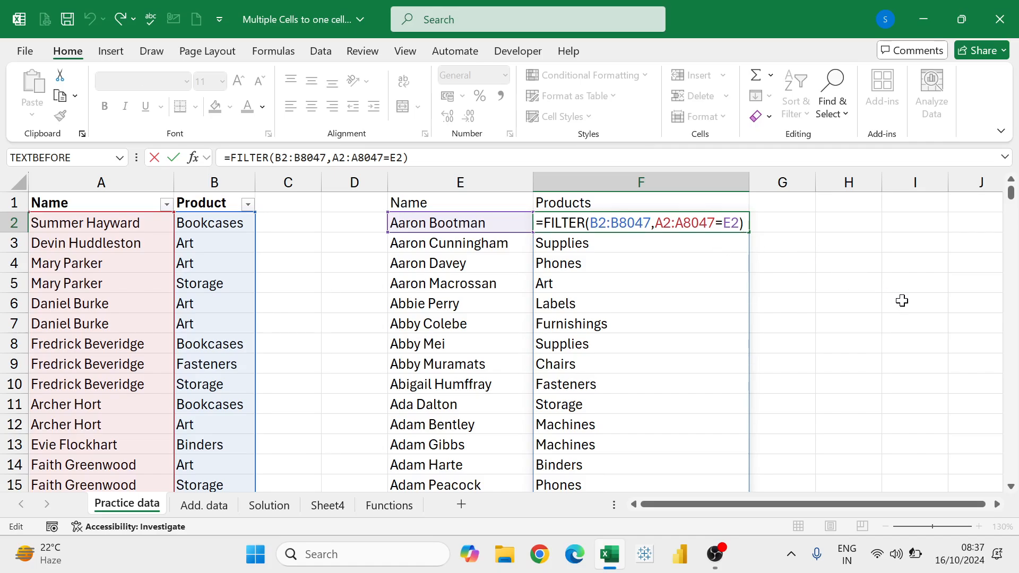
type("uni")
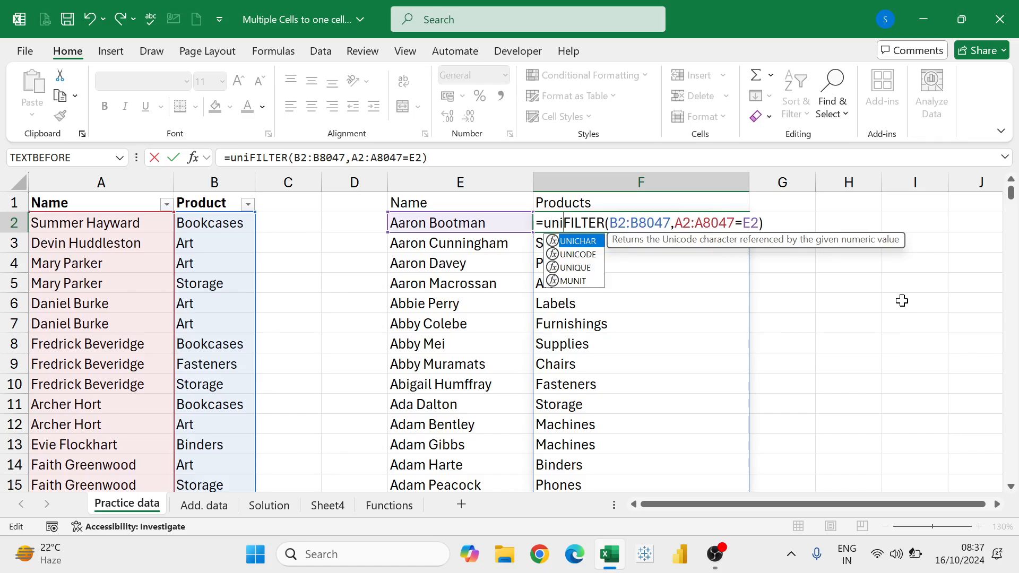
key("Down")
key("Down")
key("Tab")
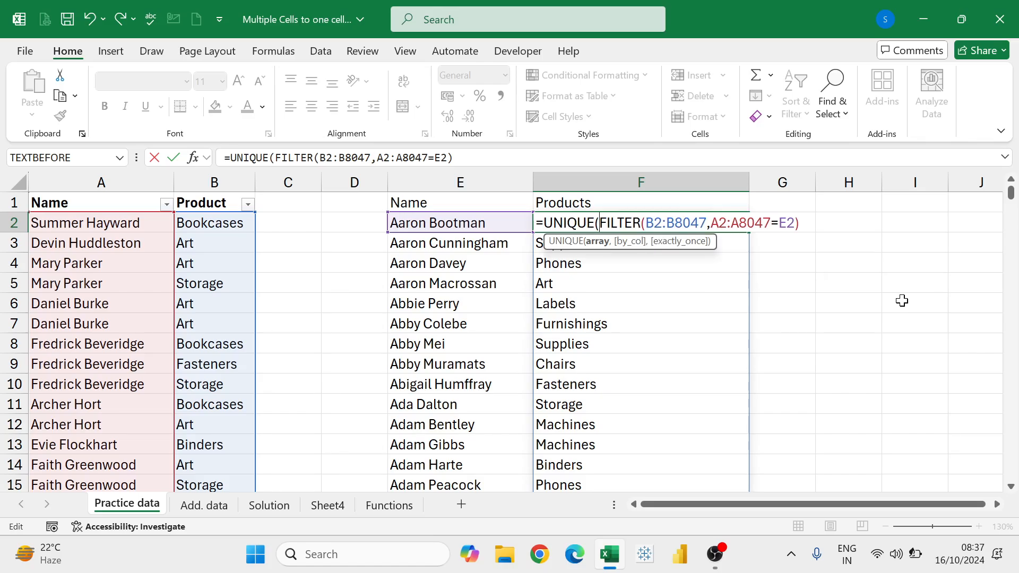
left_click(810, 222)
type(")")
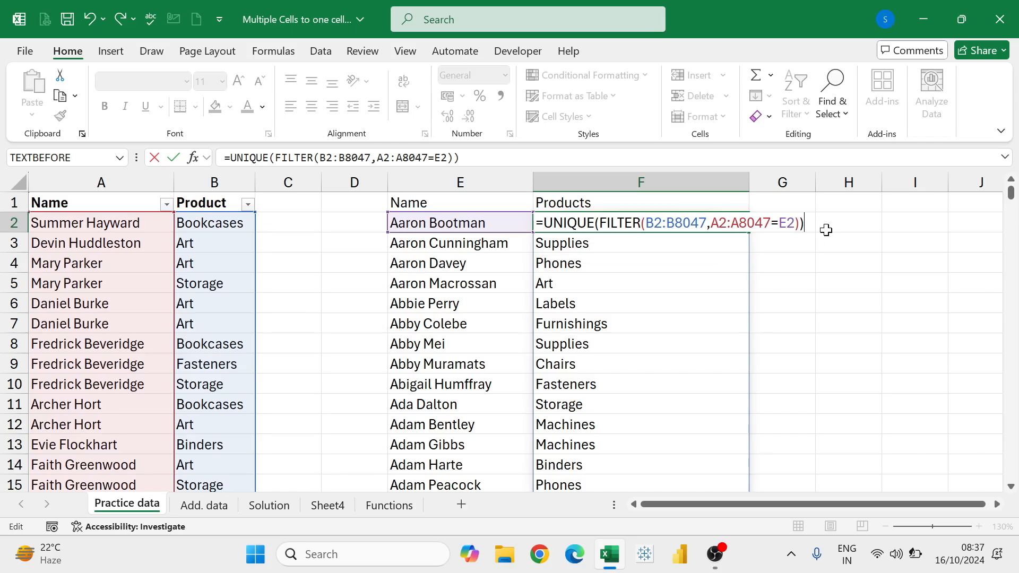
key("Return")
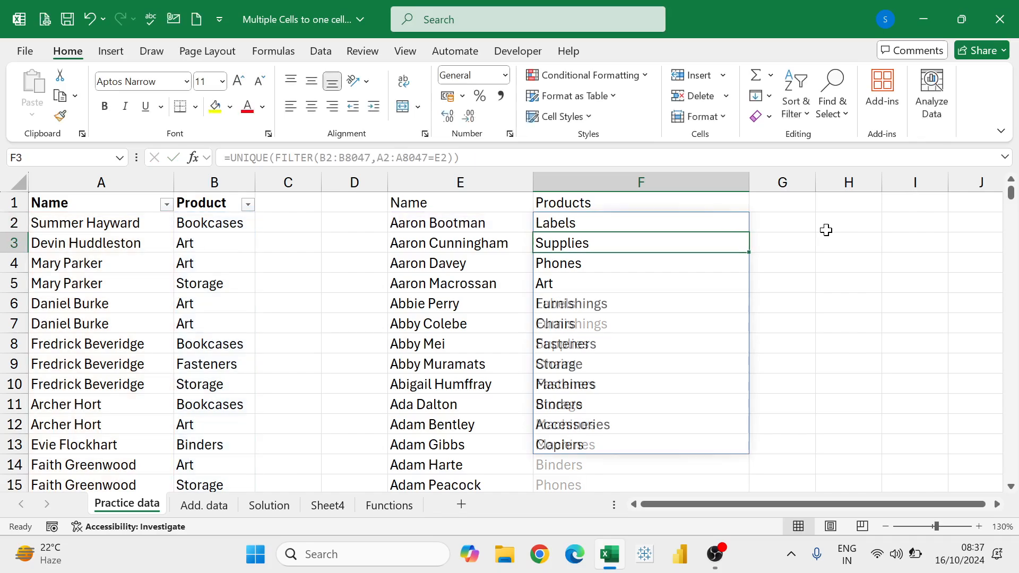
left_click(833, 296)
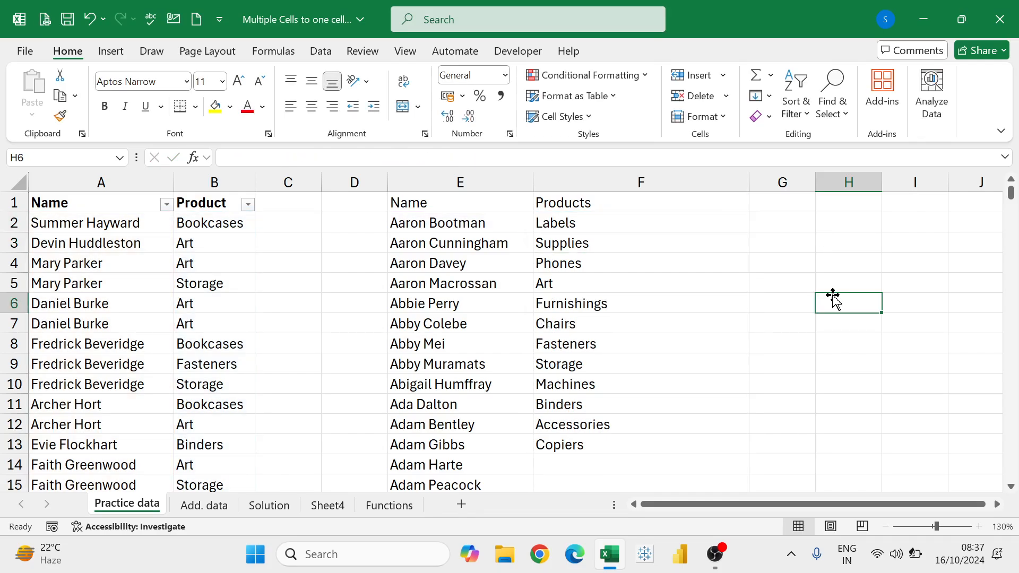
Step: Examine the unique products spilled in F2:F13 for the name in E2, checking their order
left_click(634, 445)
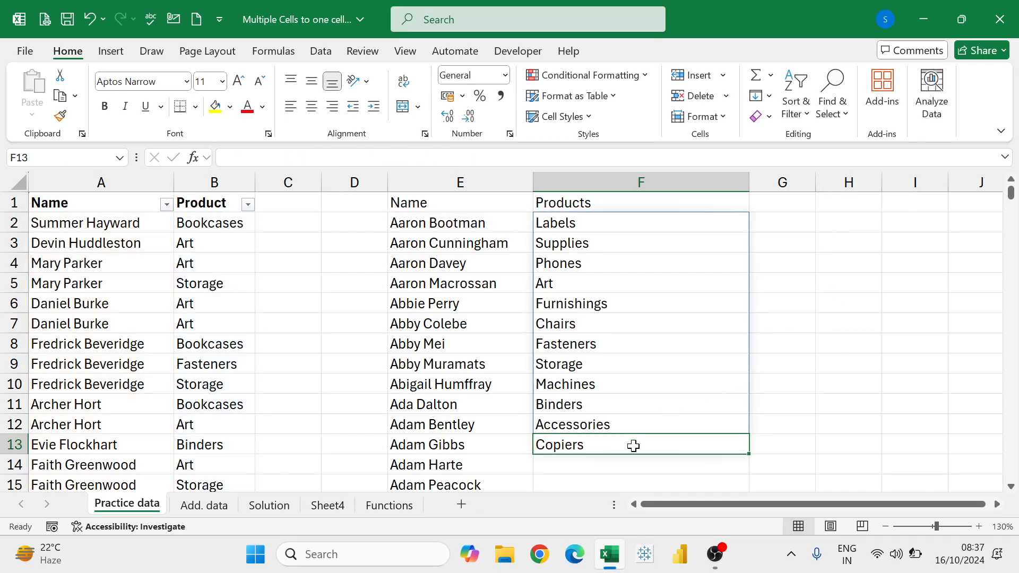
left_click(615, 224)
left_click(617, 308)
left_click(615, 364)
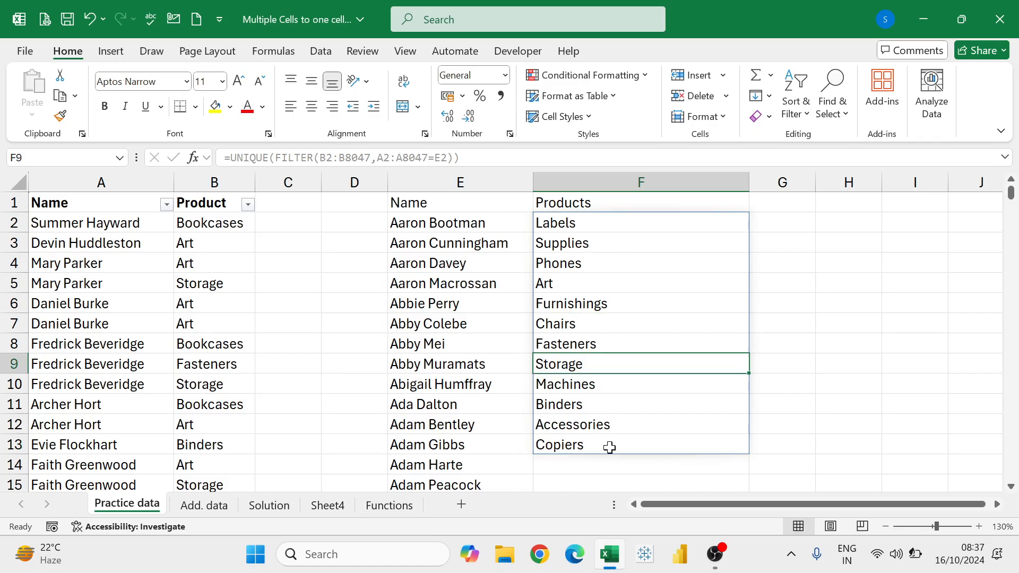
left_click(613, 447)
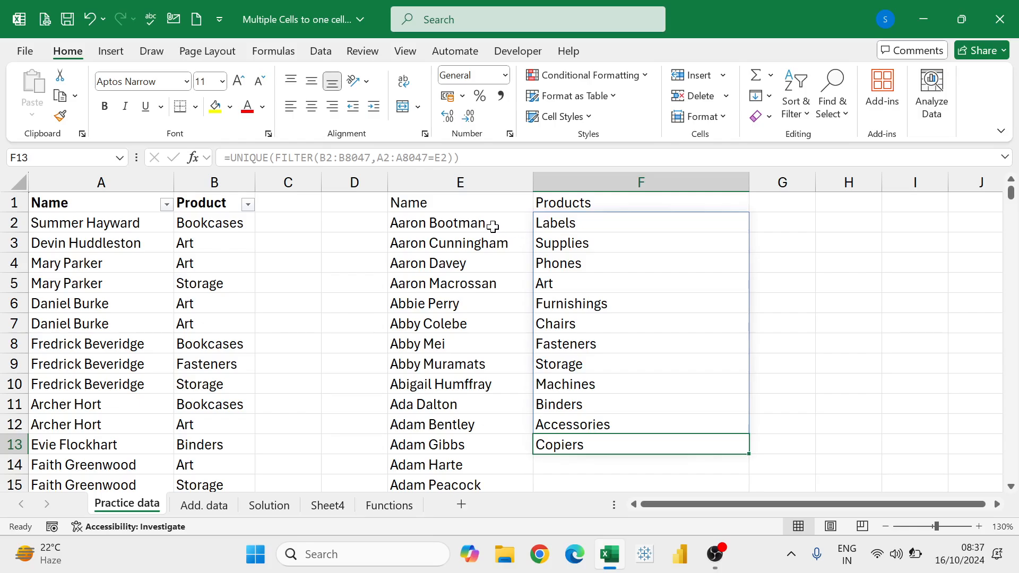
Step: Wrap the formula in F2 in SORT so that it reads =SORT(UNIQUE(FILTER(B2:B8047,A2:A8047=E2)))
left_click(616, 221)
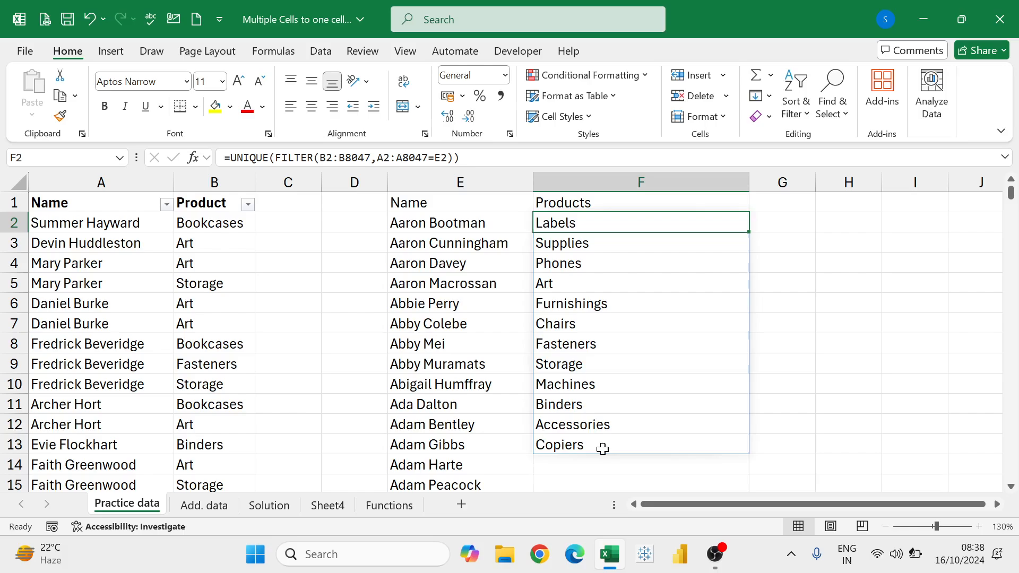
key("F2")
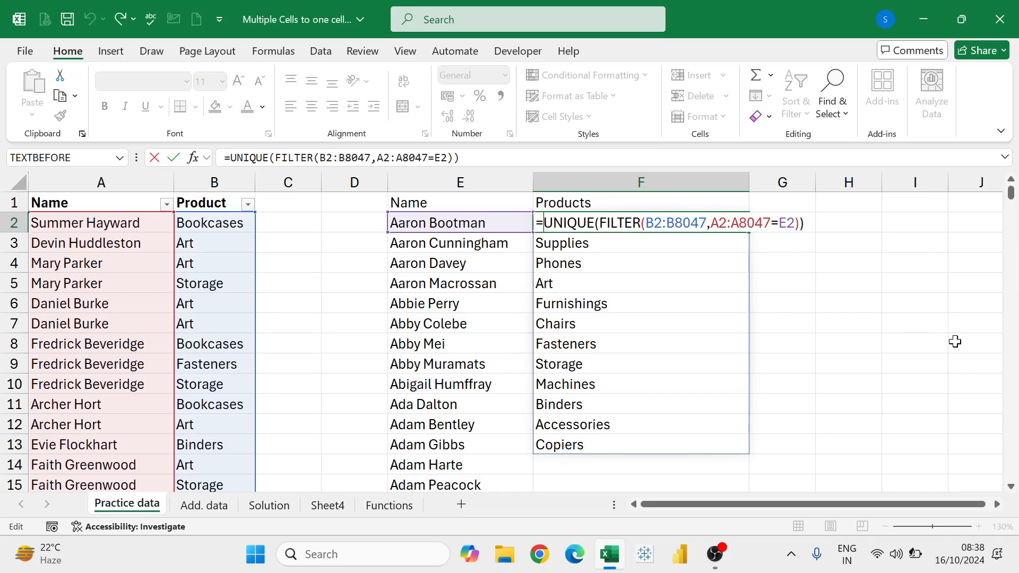
key("Home")
key("Right")
type("sort")
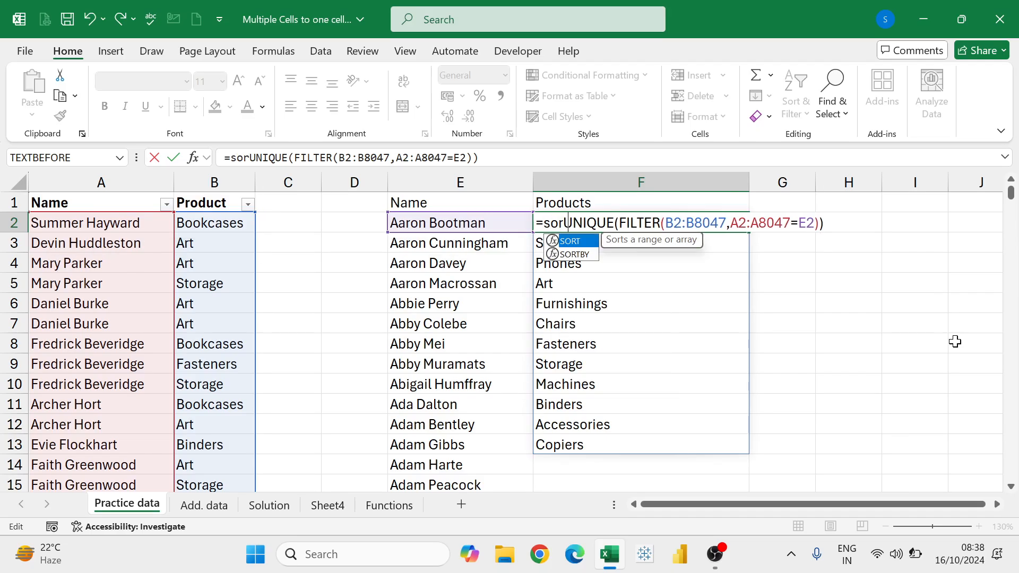
key("Tab")
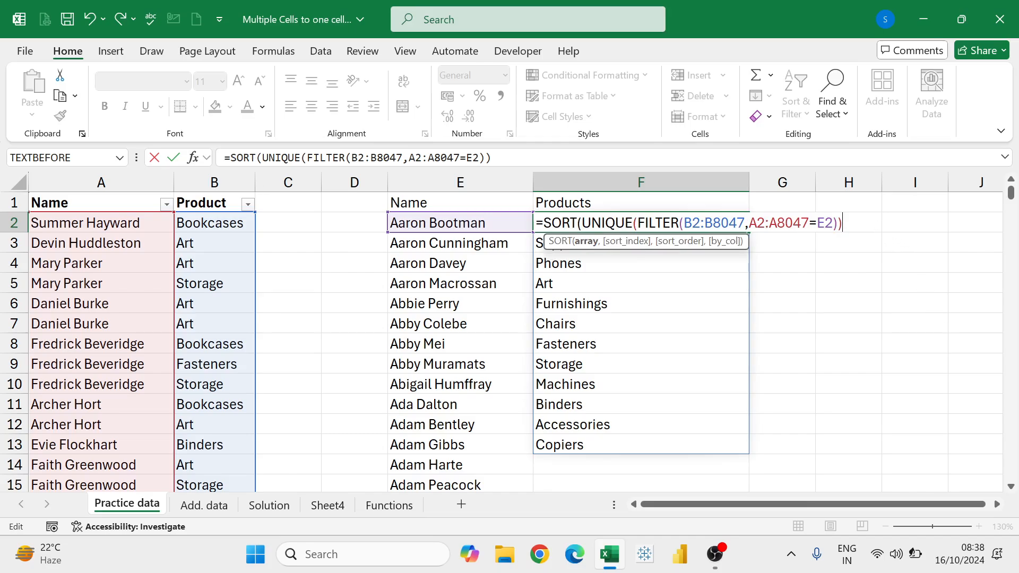
key("Return")
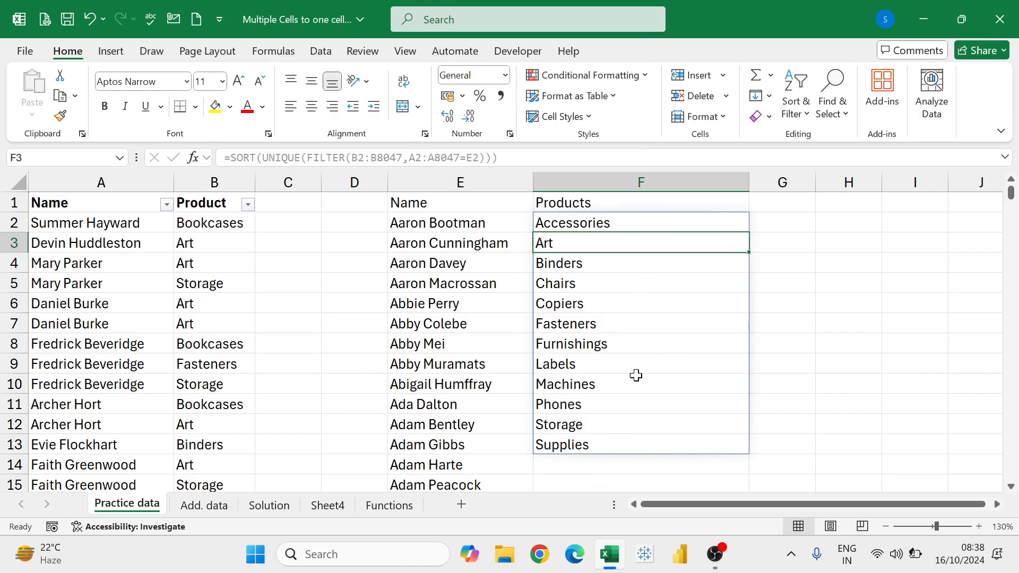
left_click(446, 222)
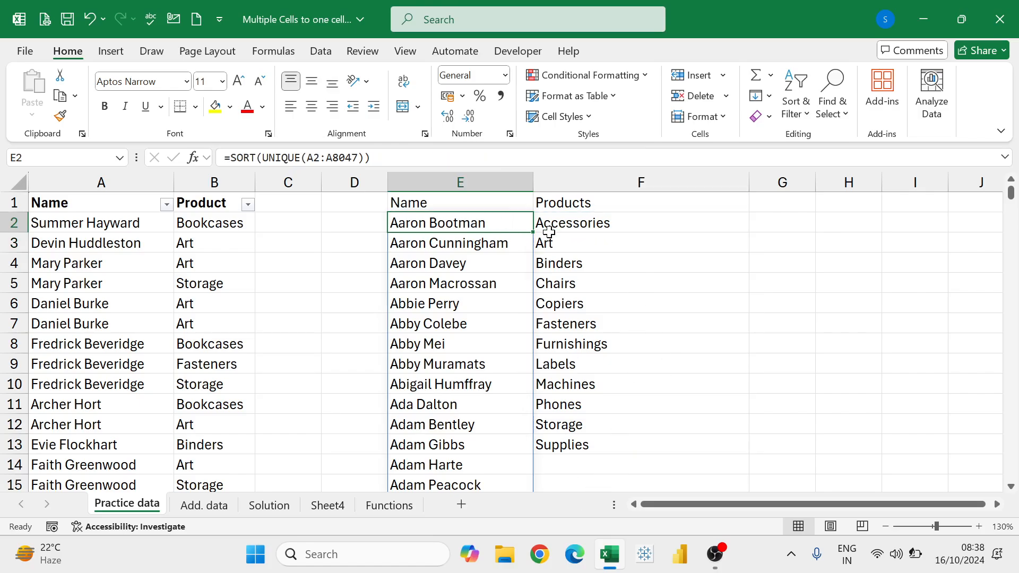
left_click(600, 220)
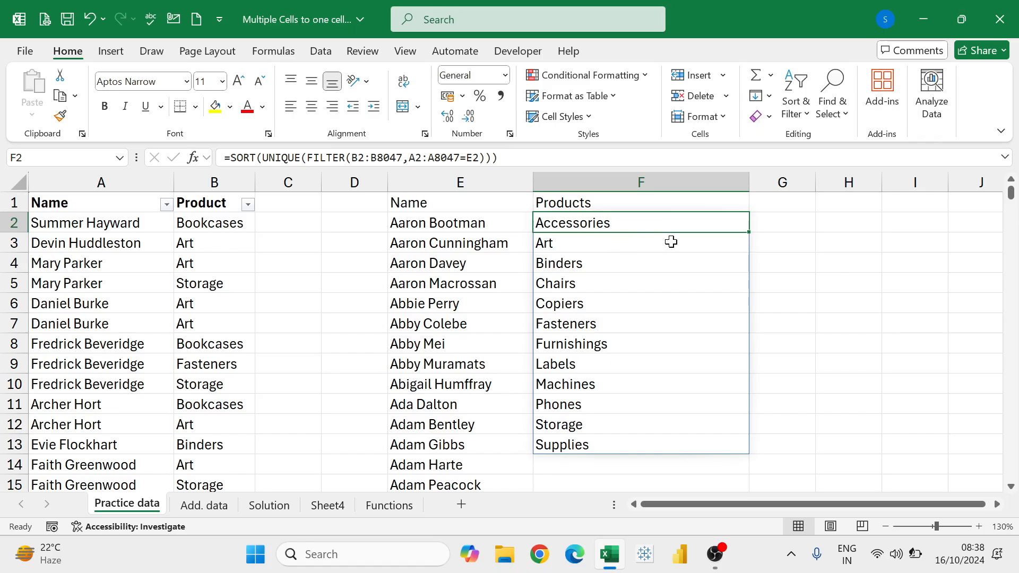
Step: Join the spilled products into cell G2 with the formula =TEXTJOIN(", ",TRUE,F2#)
left_click(786, 218)
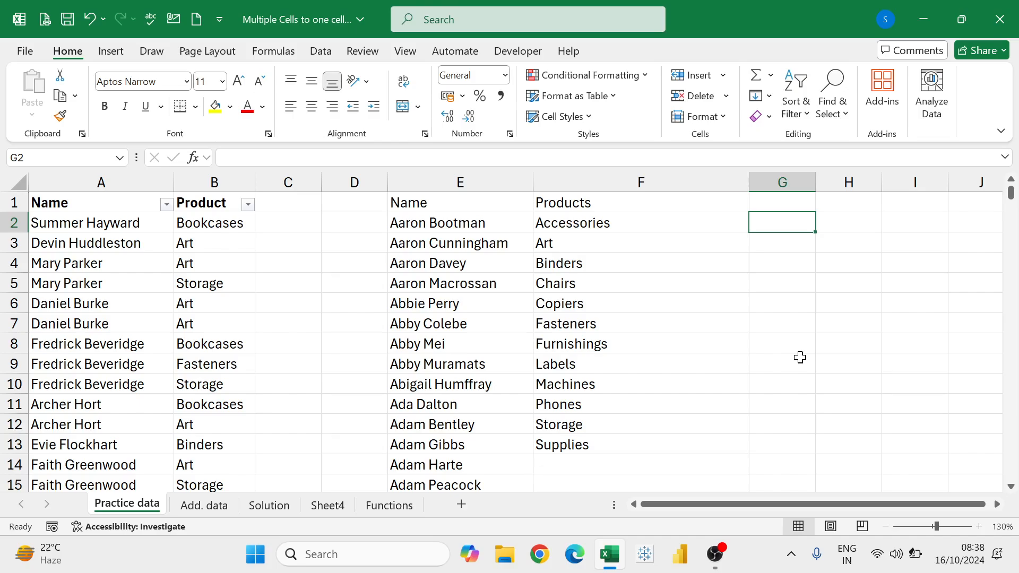
type("=")
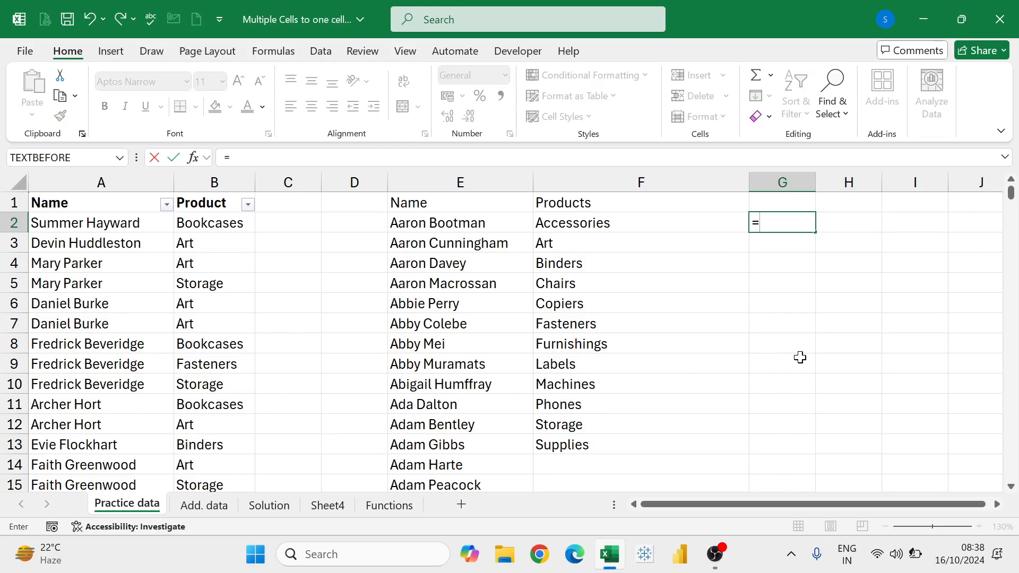
type("tex")
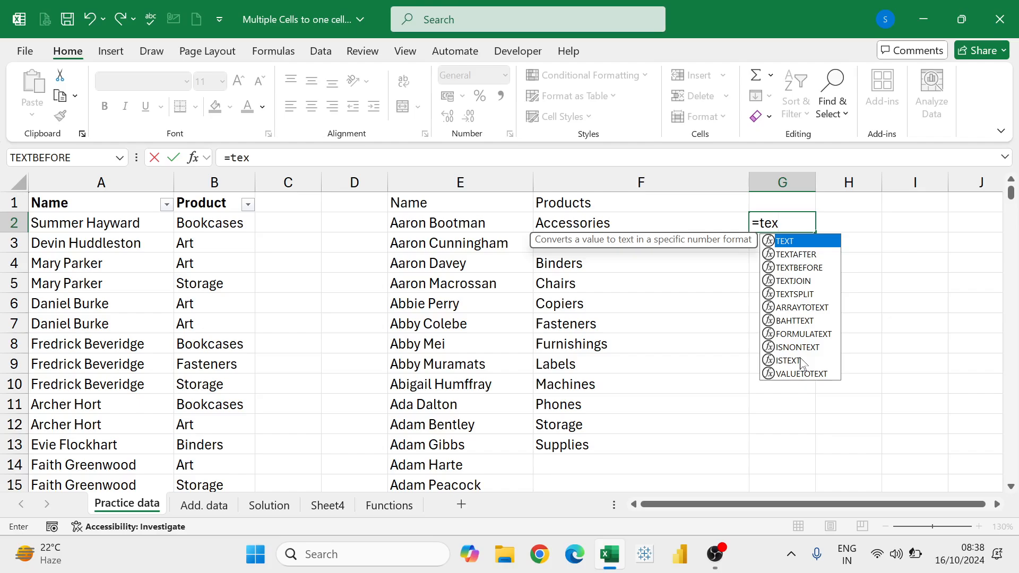
key("Down")
key("Down")
key("Down")
key("Tab")
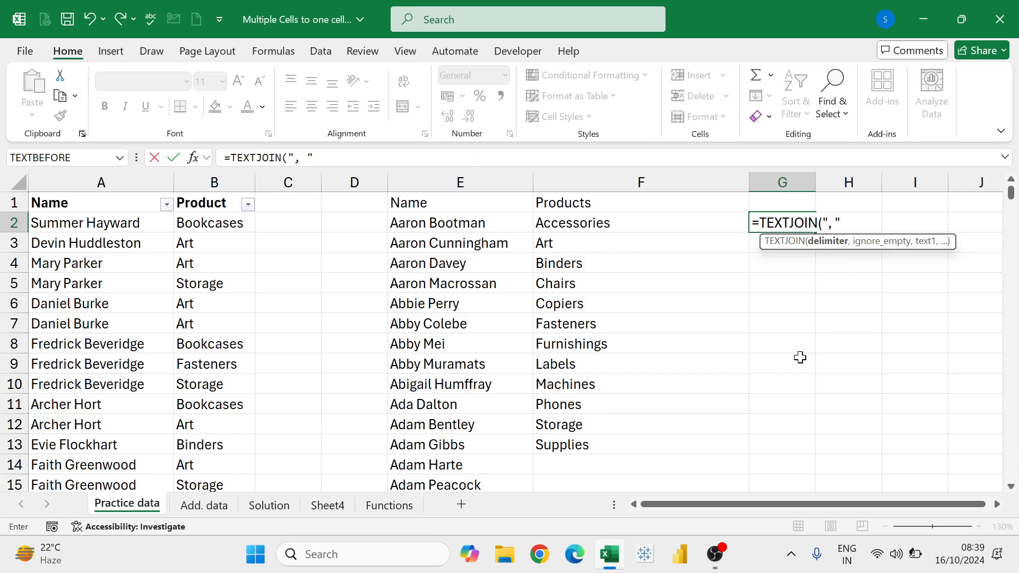
type("\",")
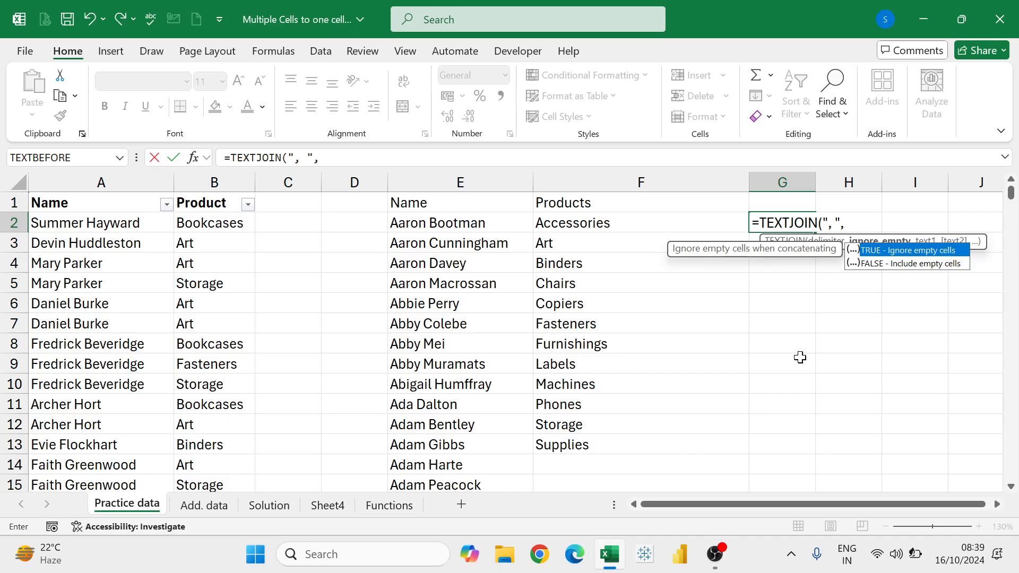
key("Tab")
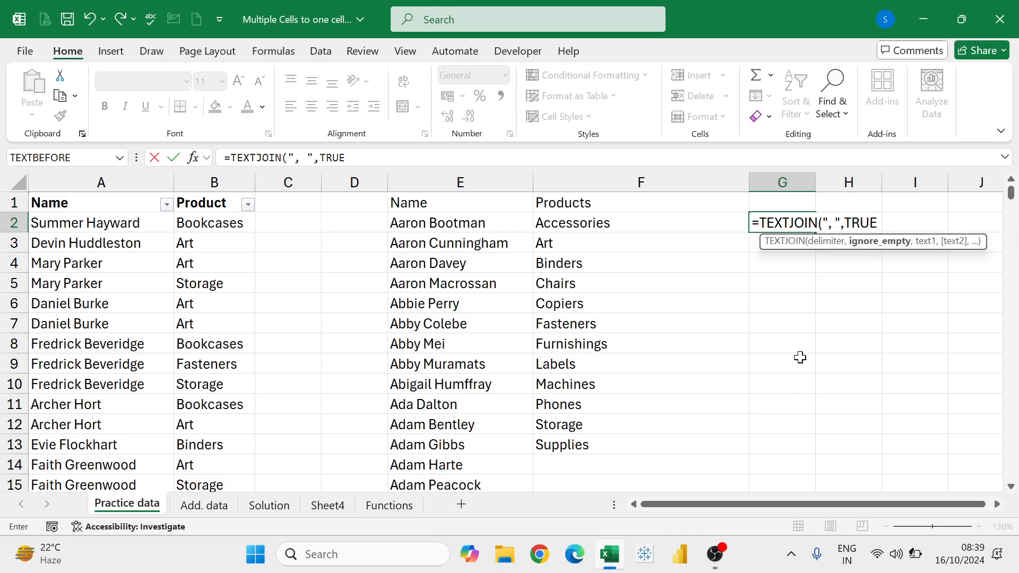
type(",")
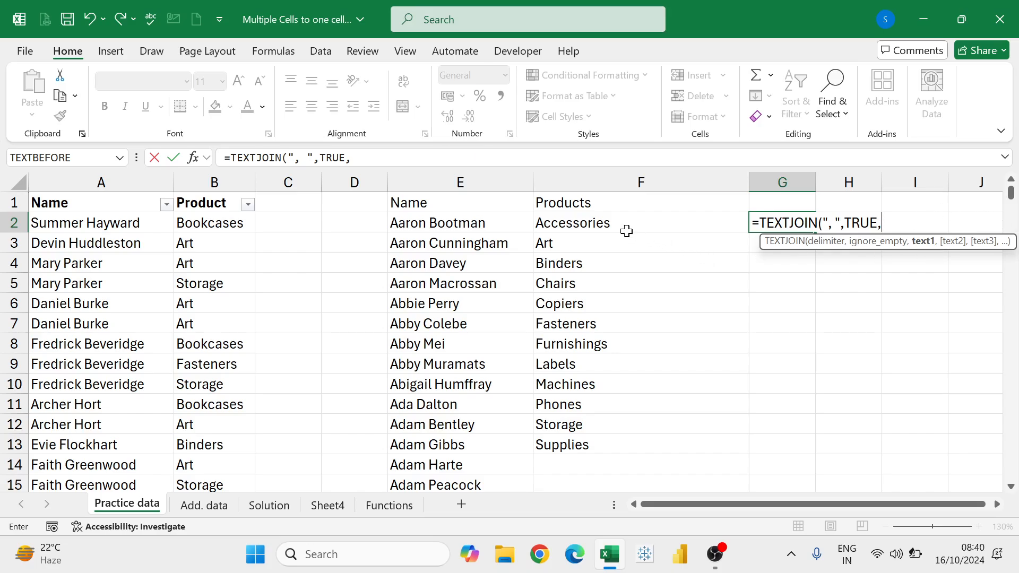
left_click_drag(614, 221, 581, 440)
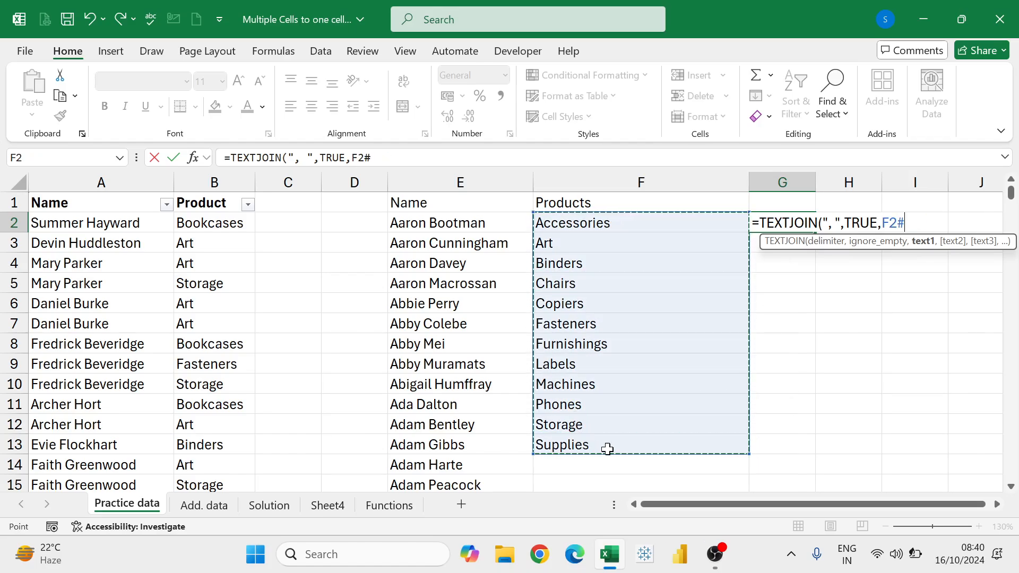
key("Return")
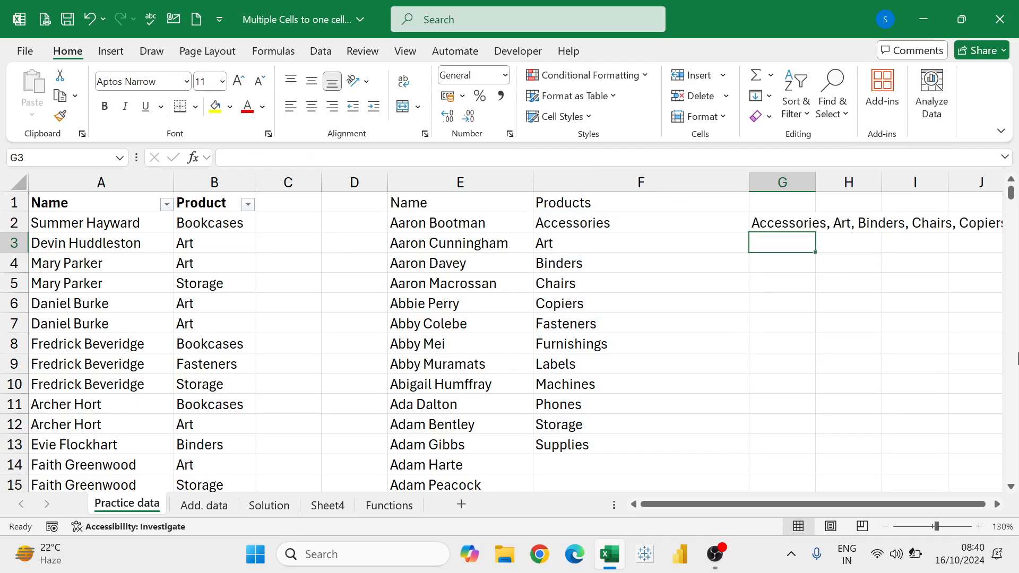
Step: Examine the full comma-separated product text in G2 and the formula behind it
left_click(997, 504)
left_click(997, 505)
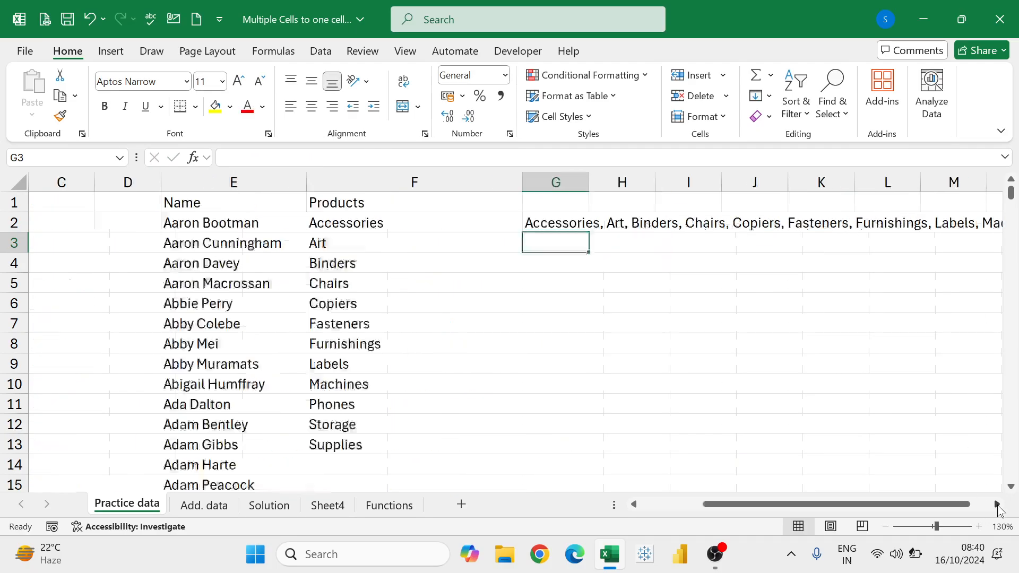
left_click(997, 504)
left_click(997, 504)
left_click(996, 504)
left_click(997, 504)
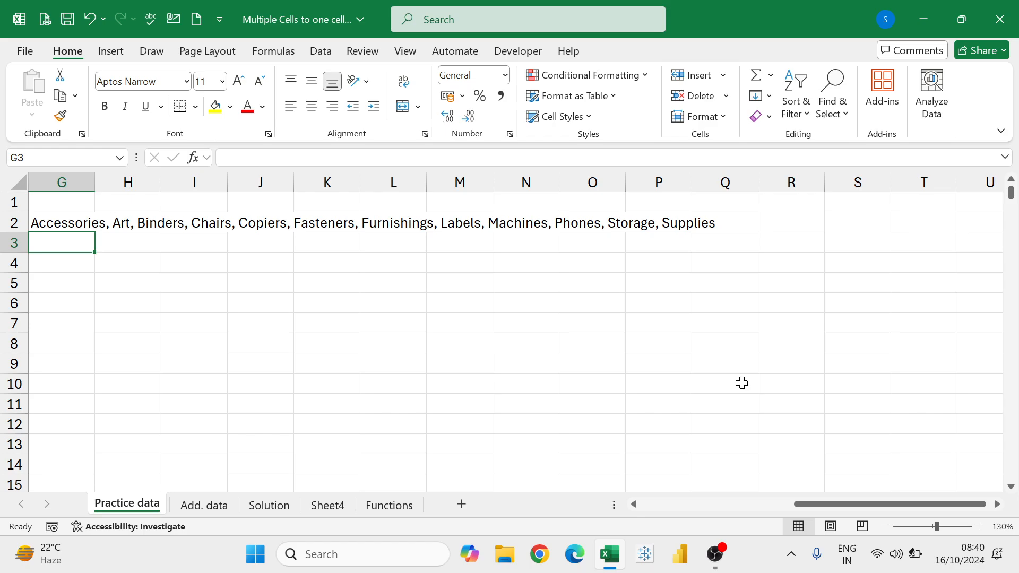
left_click(75, 221)
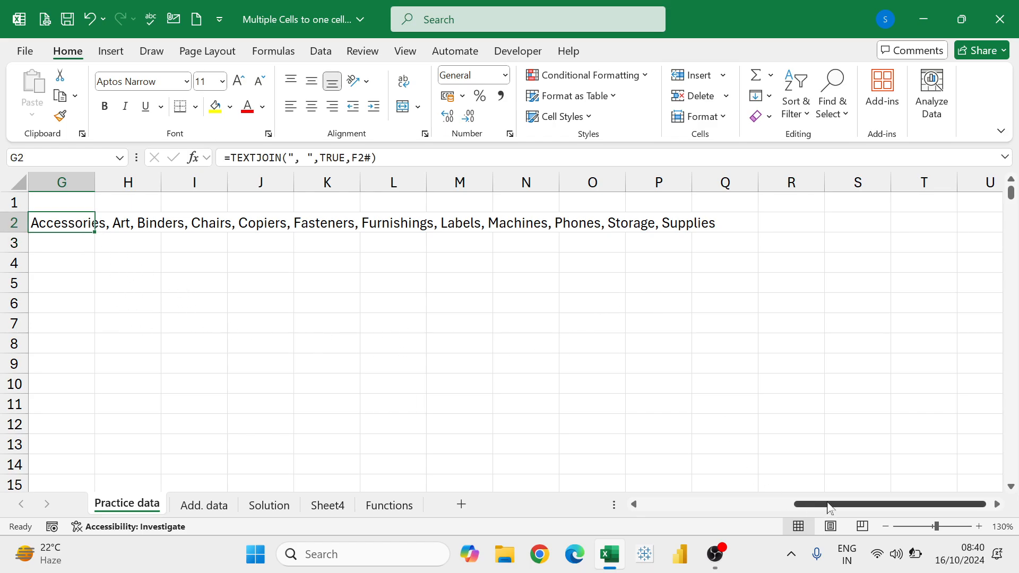
left_click_drag(831, 506, 685, 508)
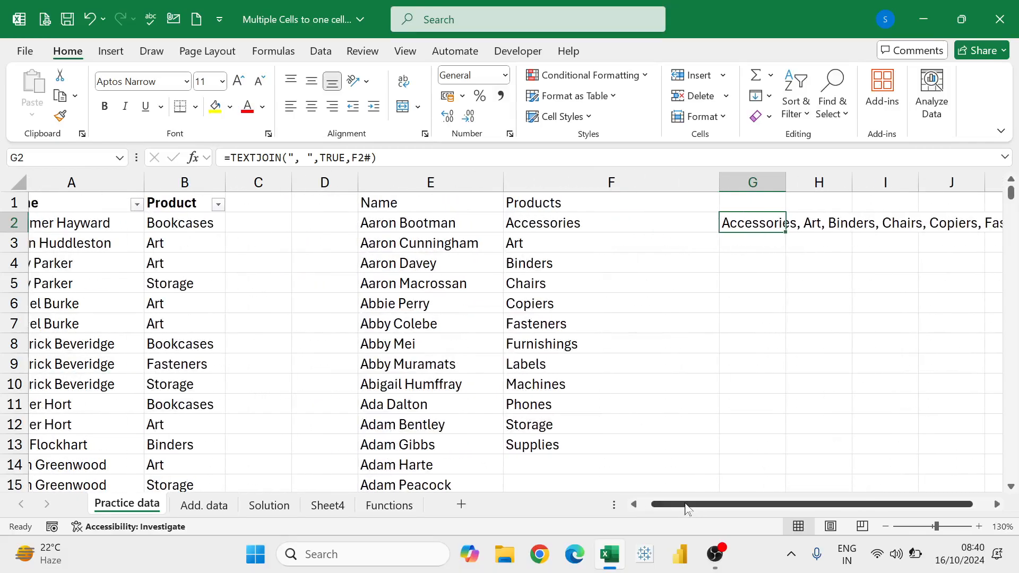
Step: Wrap the formula in F2 in TEXTJOIN so that it reads =TEXTJOIN(", ",TRUE,SORT(UNIQUE(FILTER(B2:B8047,A2:A8047=E2))))
left_click(589, 223)
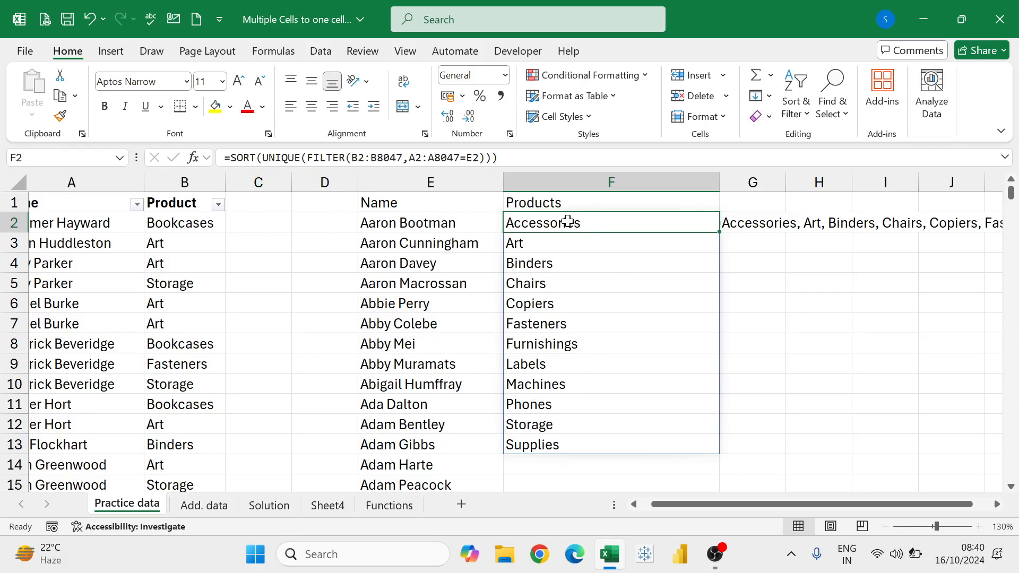
key("F2")
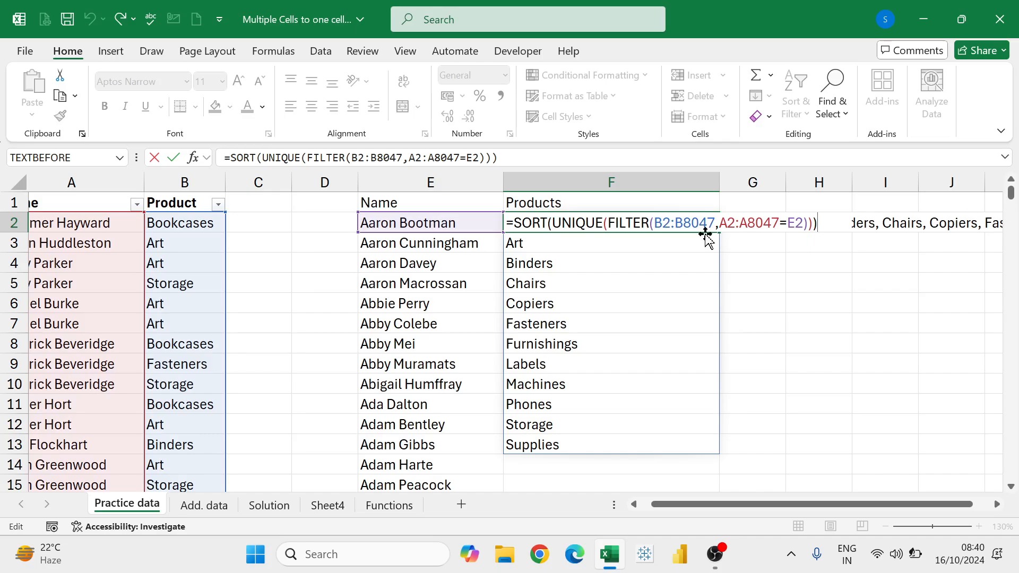
key("Home")
key("Right")
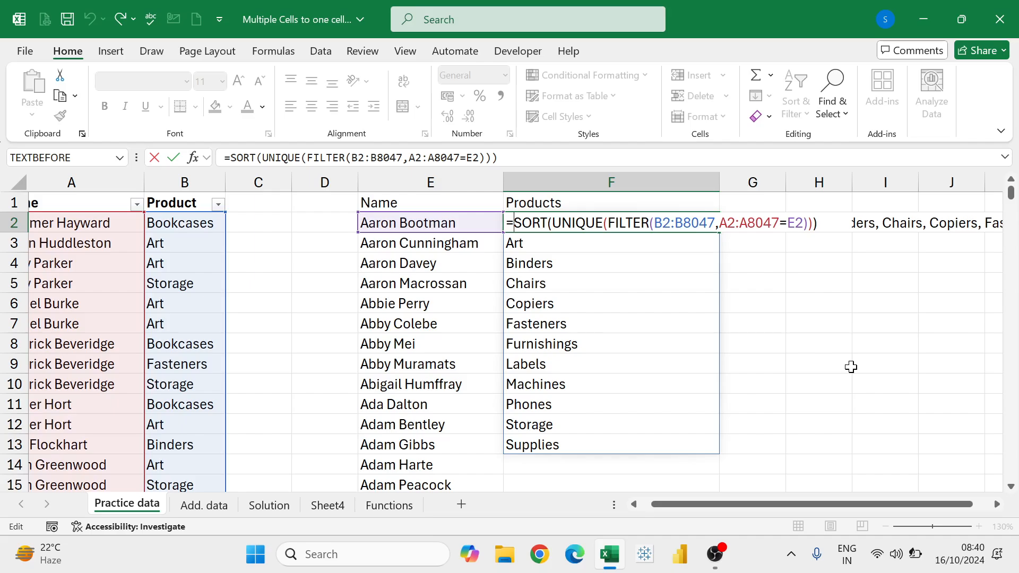
type("textj")
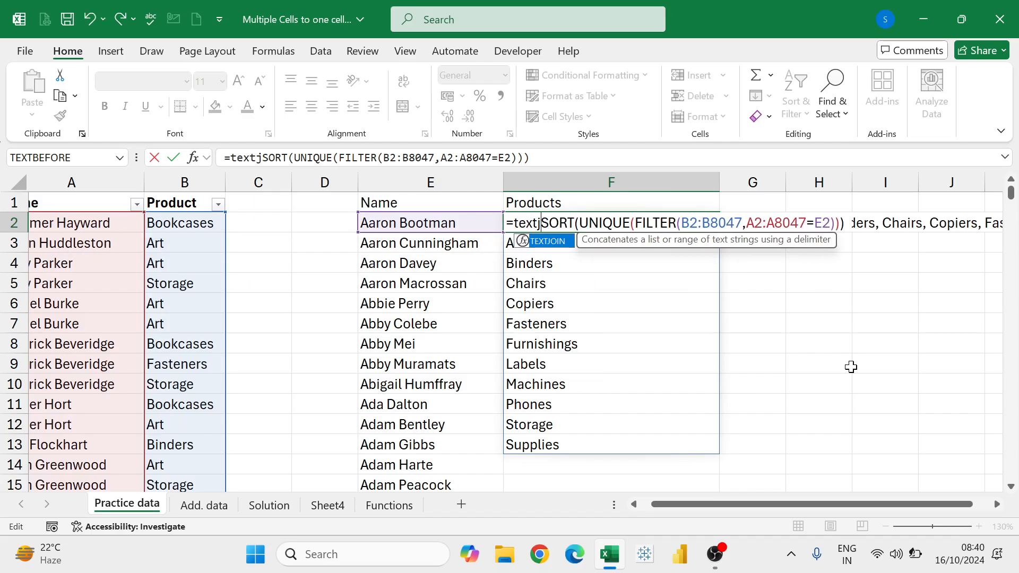
key("Tab")
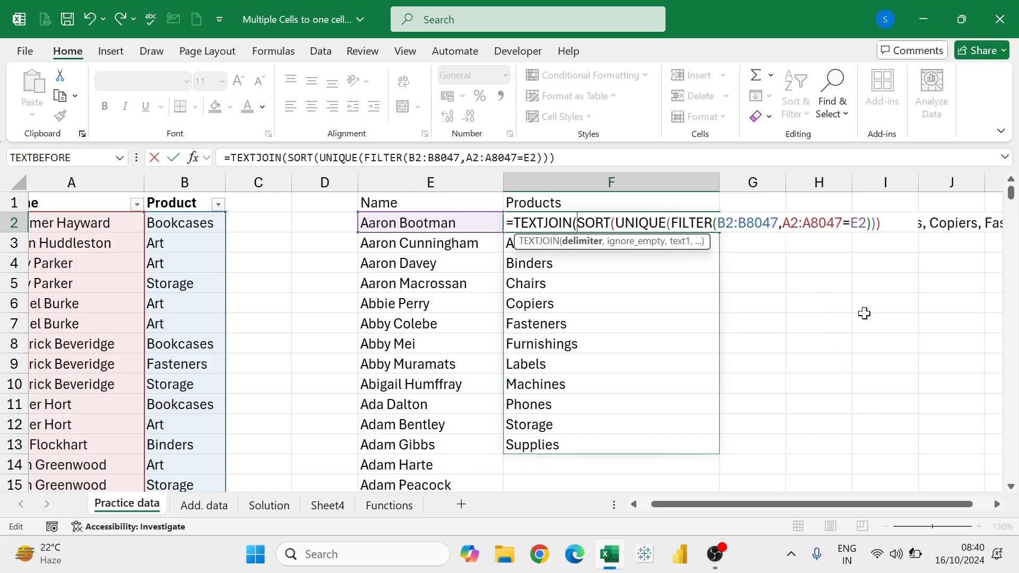
type("\"")
type(", \"")
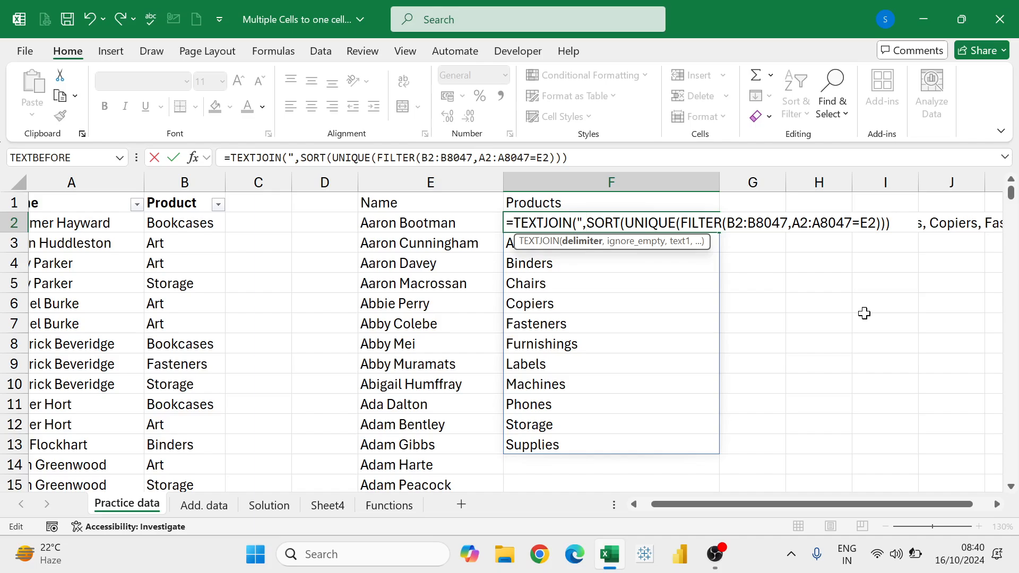
type(",")
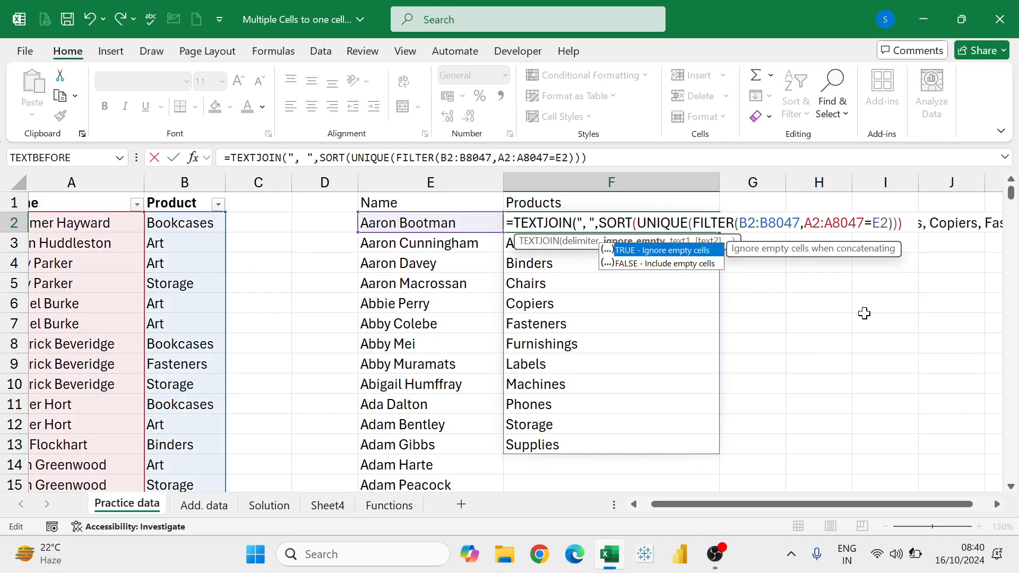
key("Tab")
type(",")
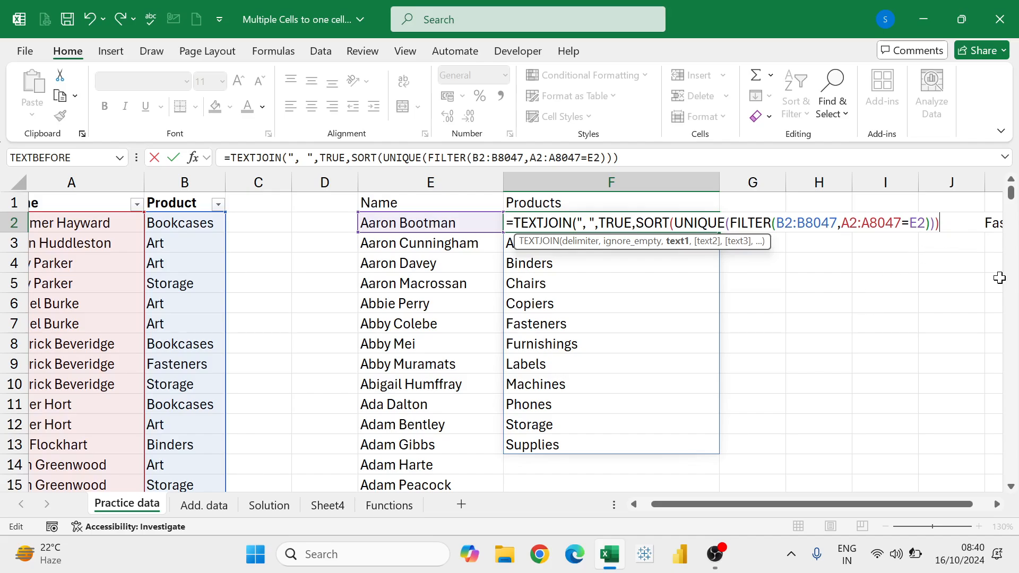
key("Return")
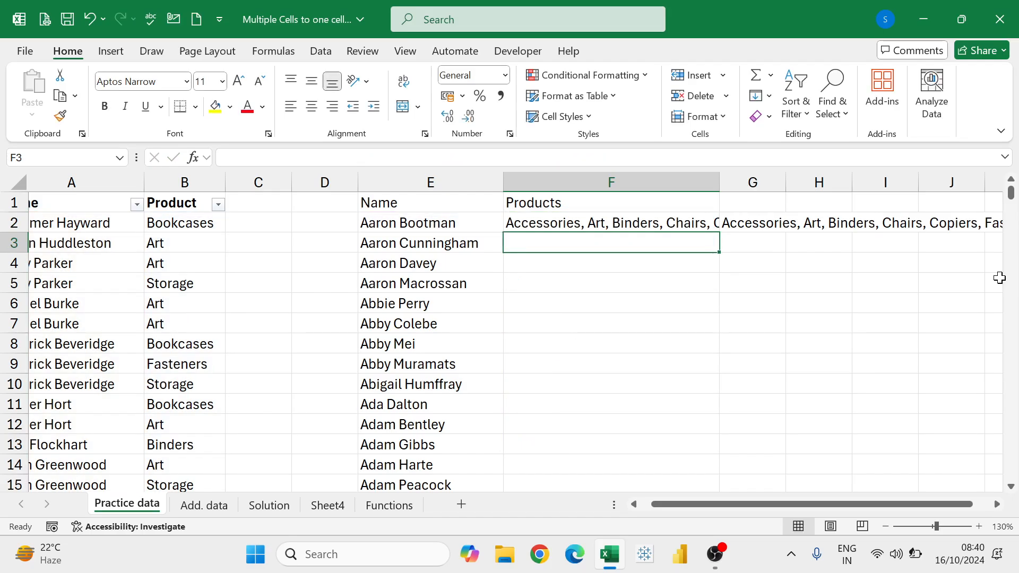
left_click(685, 226)
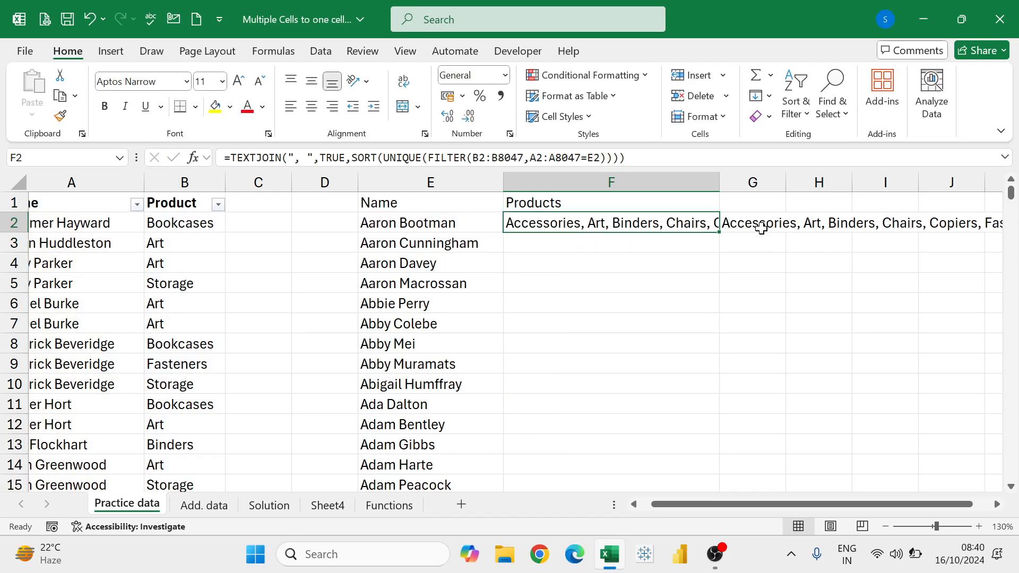
Step: Clear the separate TEXTJOIN formula from G2 and return to the first name in E2
left_click(758, 226)
key("Delete")
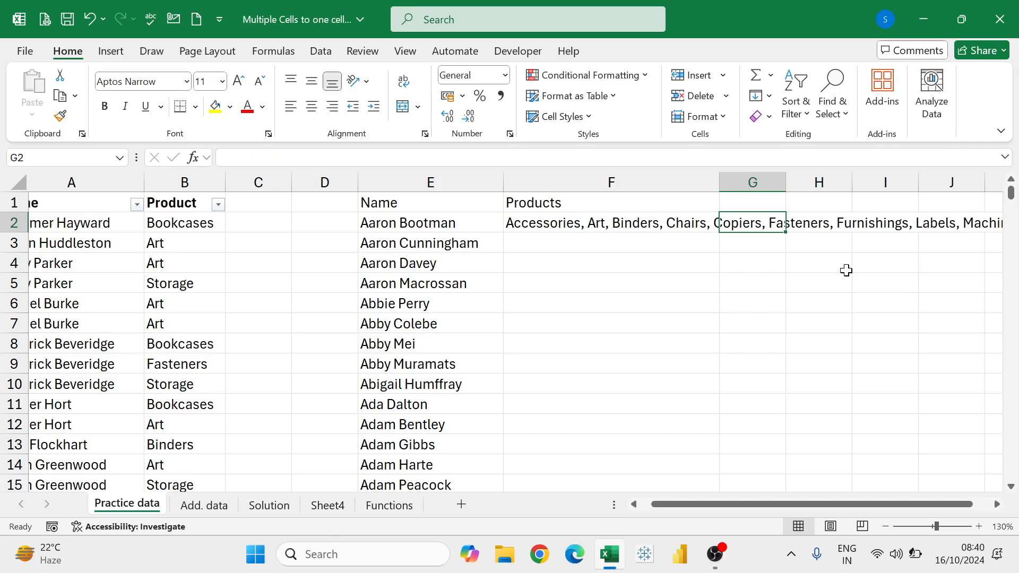
key("Right")
key("Left")
key("Left")
key("Left")
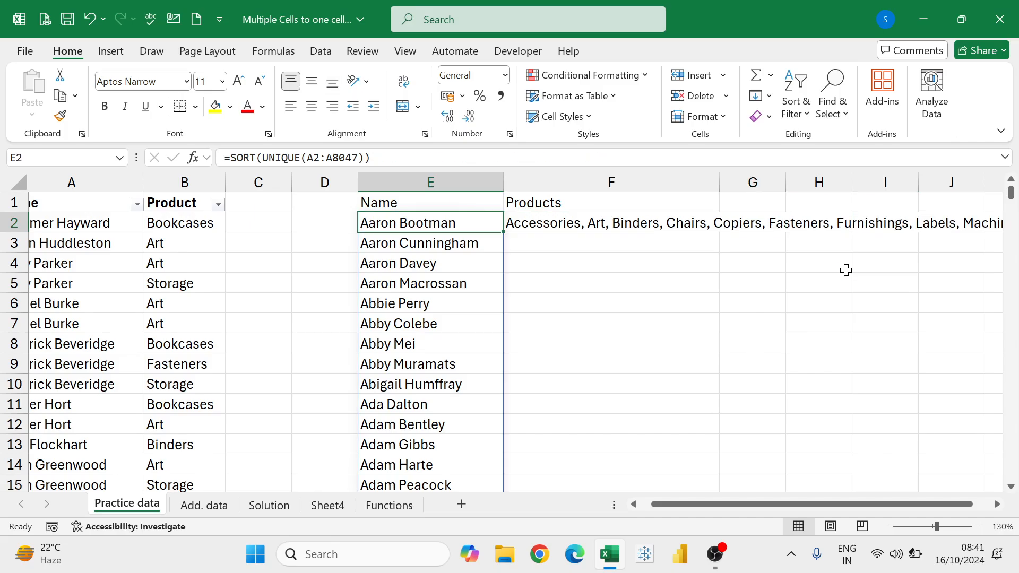
Step: Compare the formulas in E2 and F2 and examine the full width of the joined product text along row 2
key("Right")
key("Left")
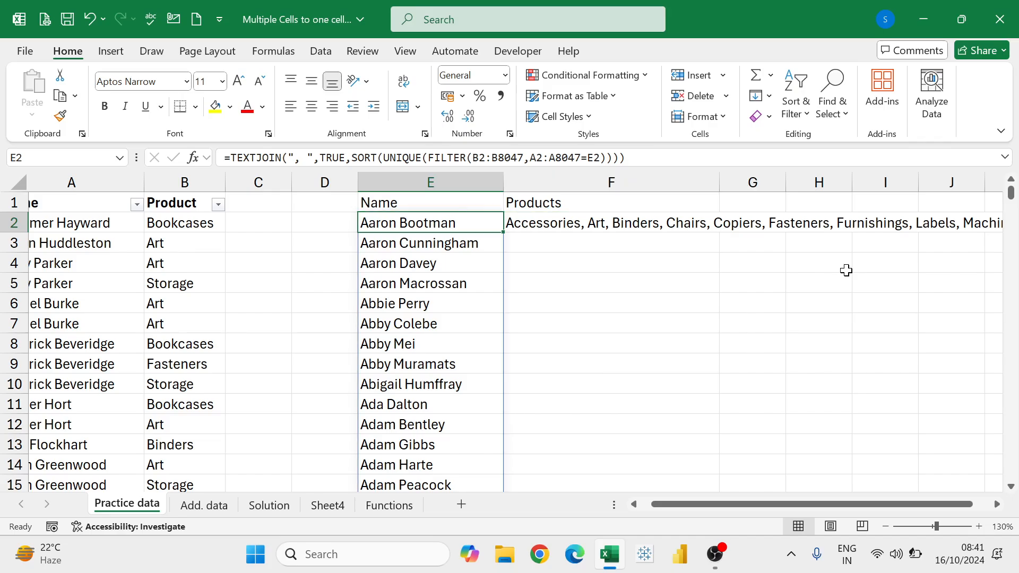
key("Left")
key("Right")
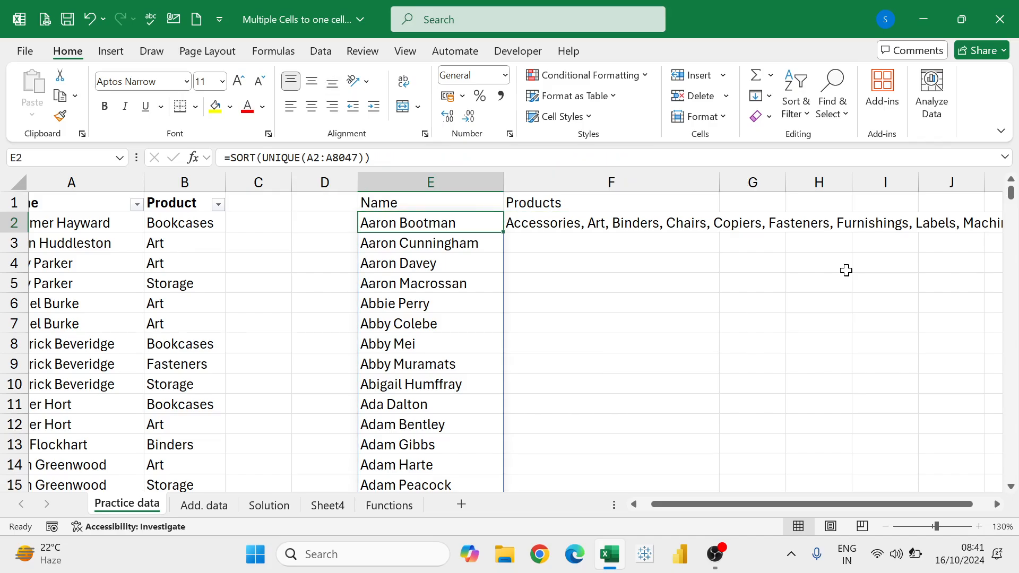
key("Right")
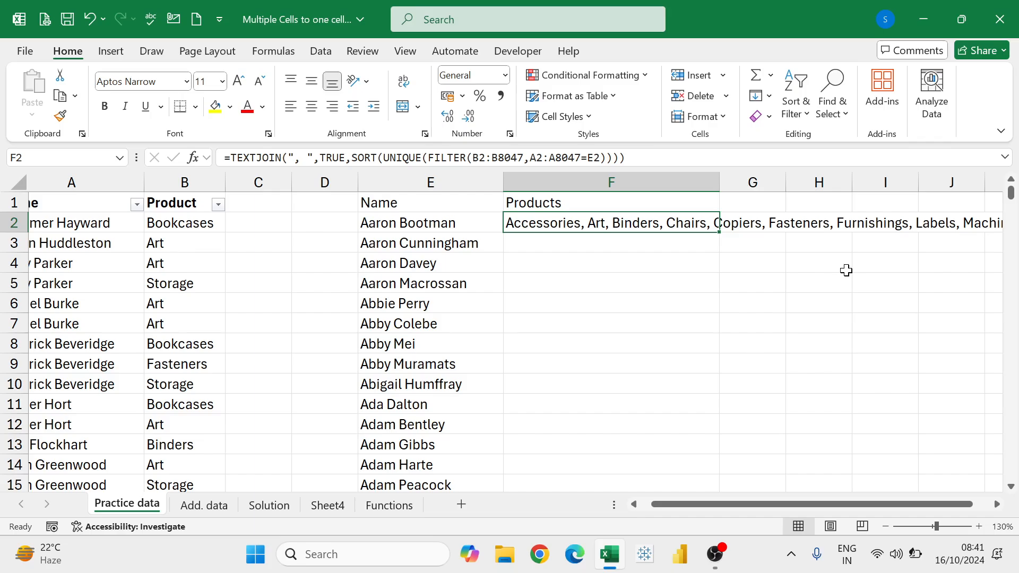
key("Right")
key("Right")
key("Right")
key("Right")
key("Right")
key("Right")
key("Right")
key("Right")
key("Right")
key("Left")
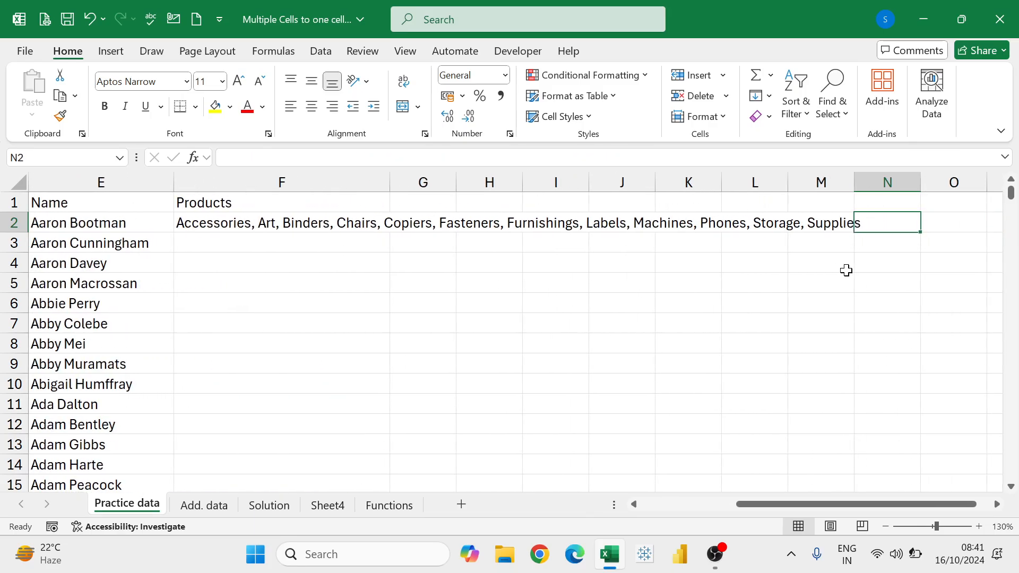
key("Left")
key("Left")
key("Left")
key("Left")
key("Left")
key("Left")
key("Left")
key("Left")
key("Left")
key("Left")
key("Left")
key("Left")
key("Right")
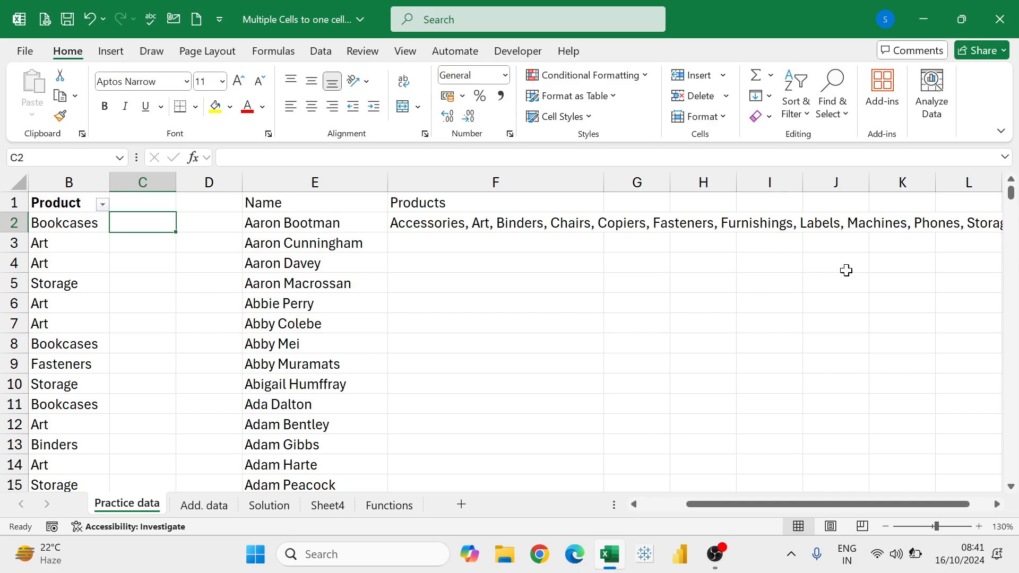
Step: Widen column F and wrap its text so the joined product list fits within the column
left_click_drag(603, 183, 876, 182)
left_click(821, 183)
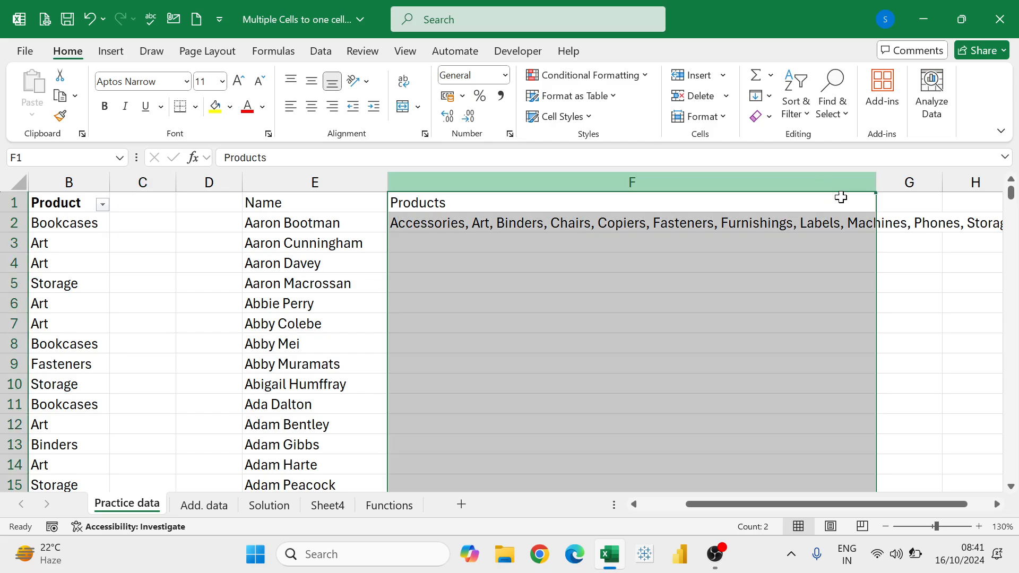
left_click(403, 85)
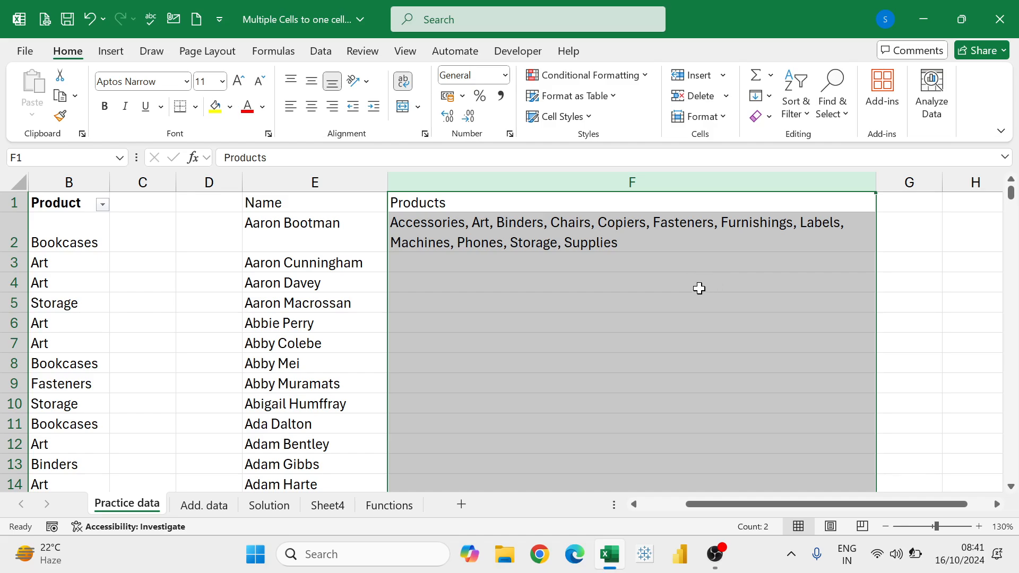
left_click(684, 298)
left_click(345, 237)
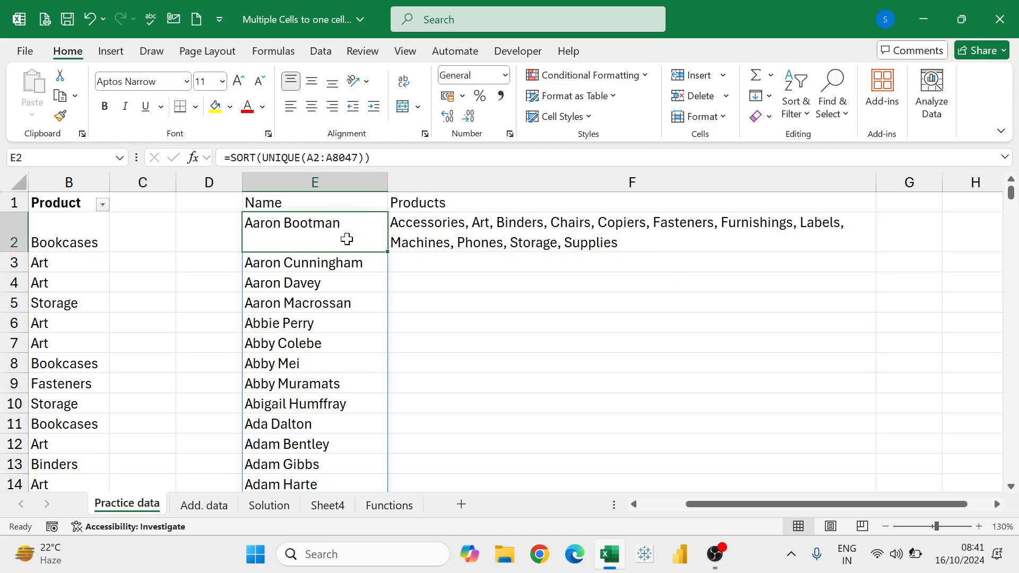
Step: Fill the TEXTJOIN formula from F2 down the Products column for every name in column E
left_click(614, 223)
left_click(291, 227)
left_click(786, 228)
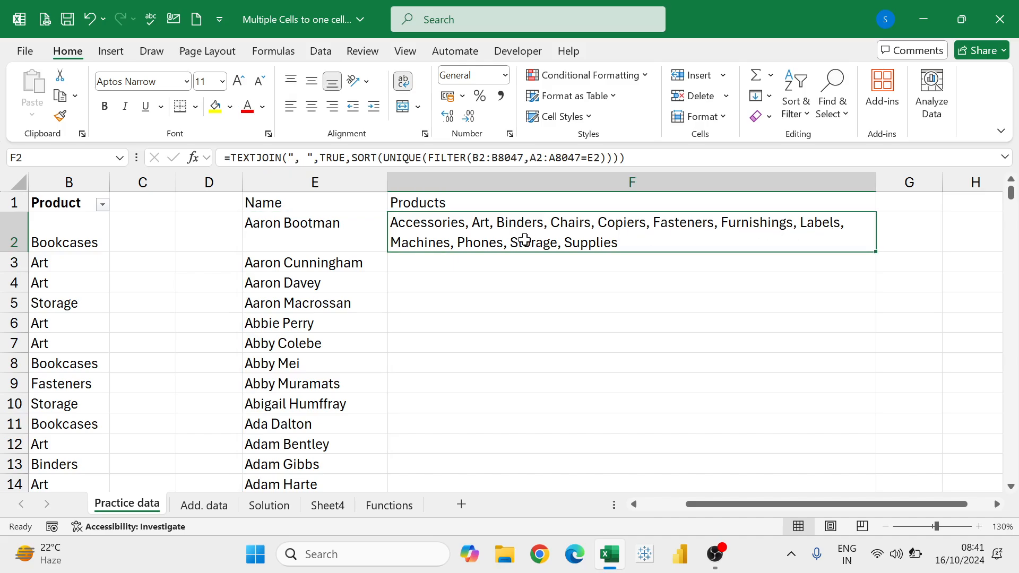
double_click(876, 251)
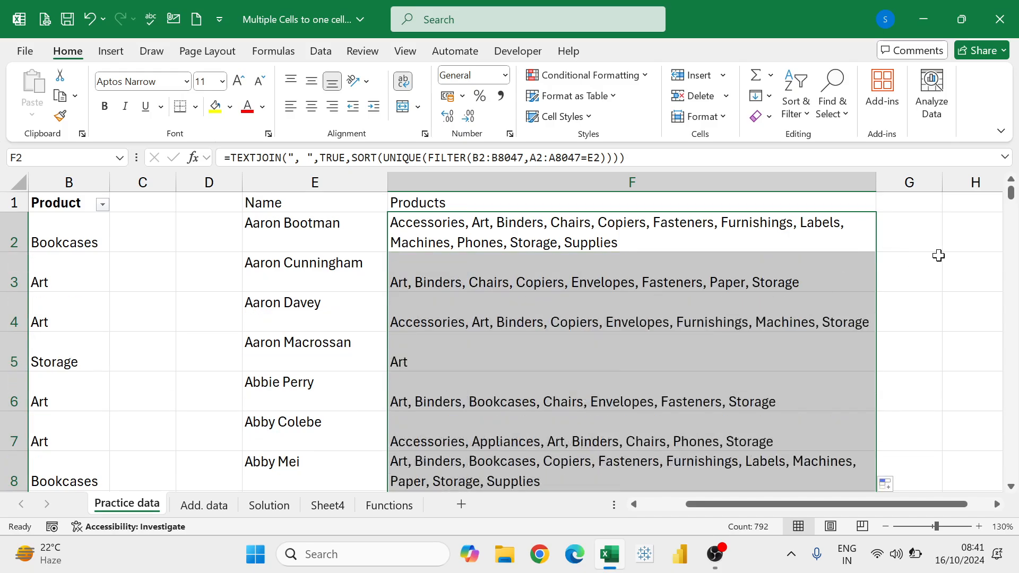
Step: Review the filled product lists beside the names down columns E and F, comparing them with the source data
left_click(937, 256)
left_click(347, 268)
scroll(582, 295, "down", 4)
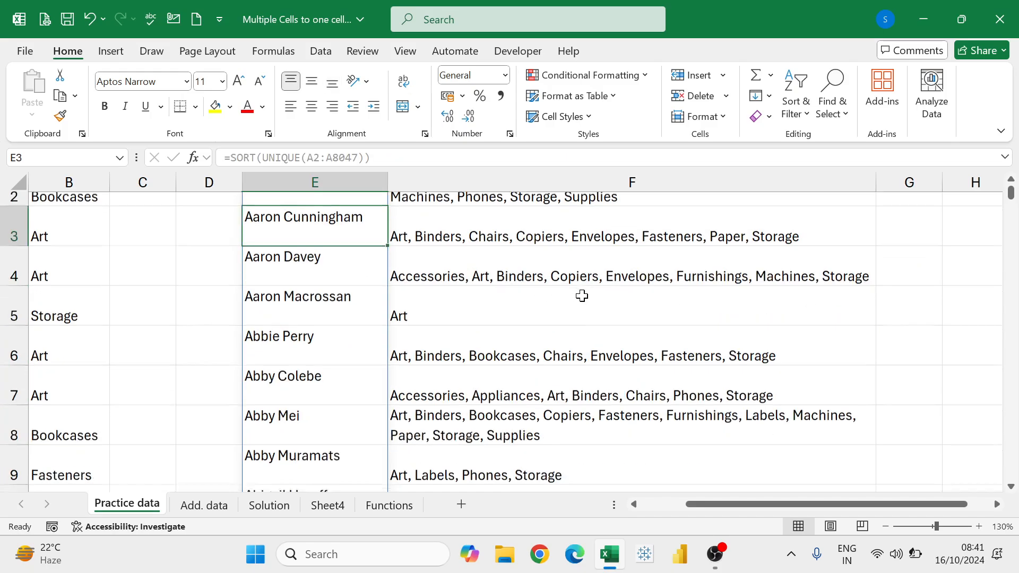
scroll(582, 295, "down", 11)
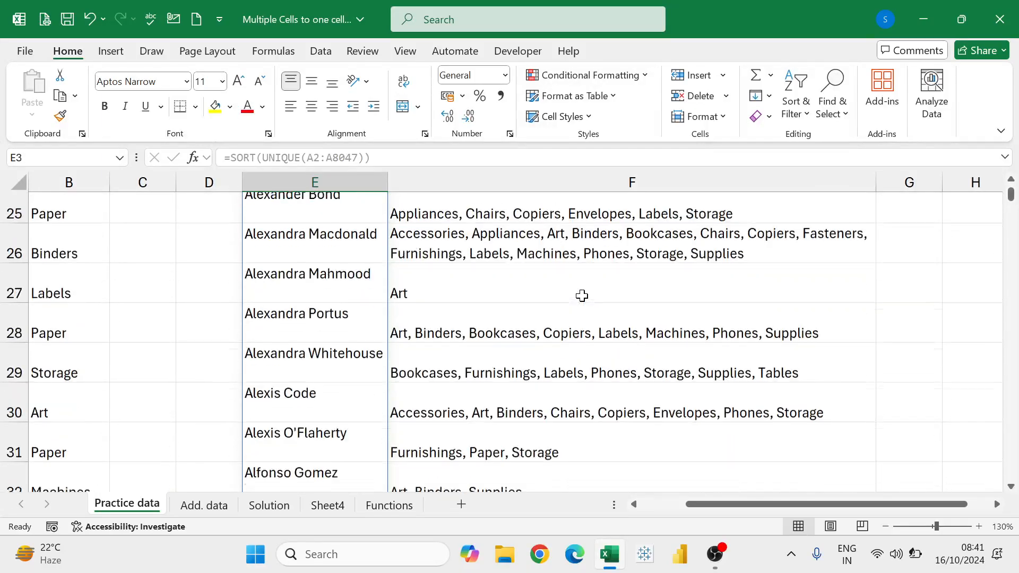
scroll(582, 295, "down", 12)
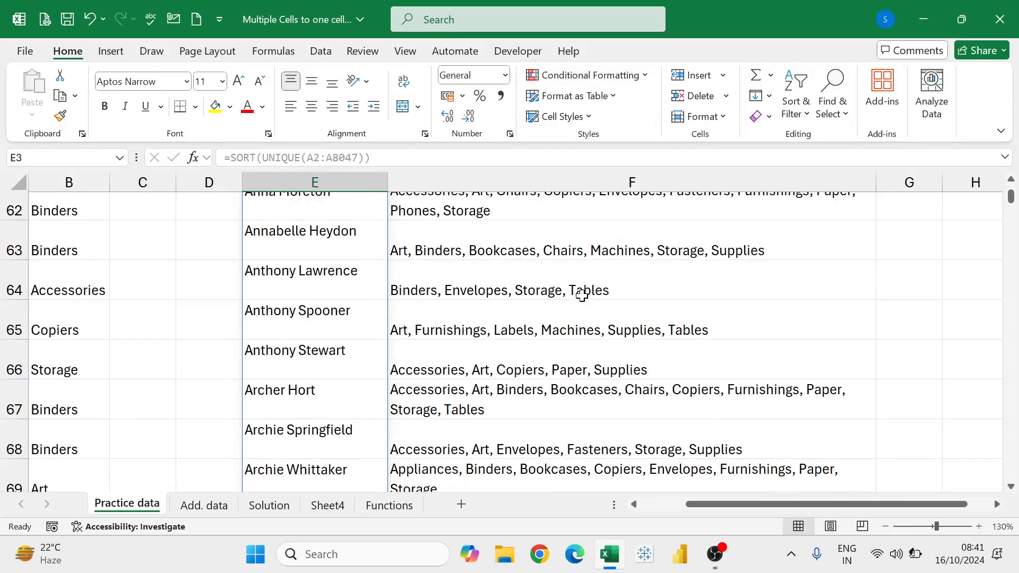
scroll(582, 296, "up", 20)
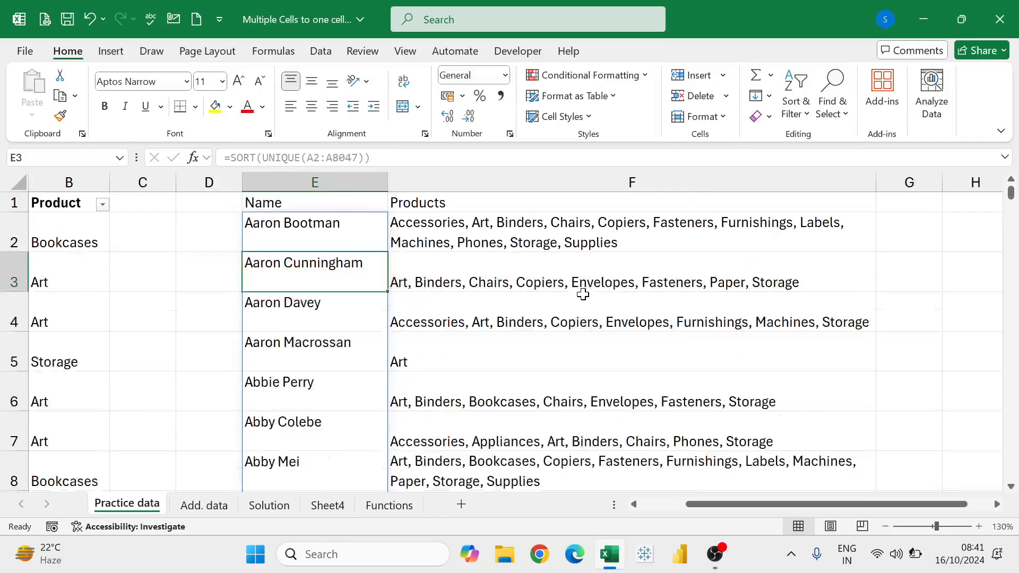
left_click(911, 314)
scroll(340, 308, "down", 2)
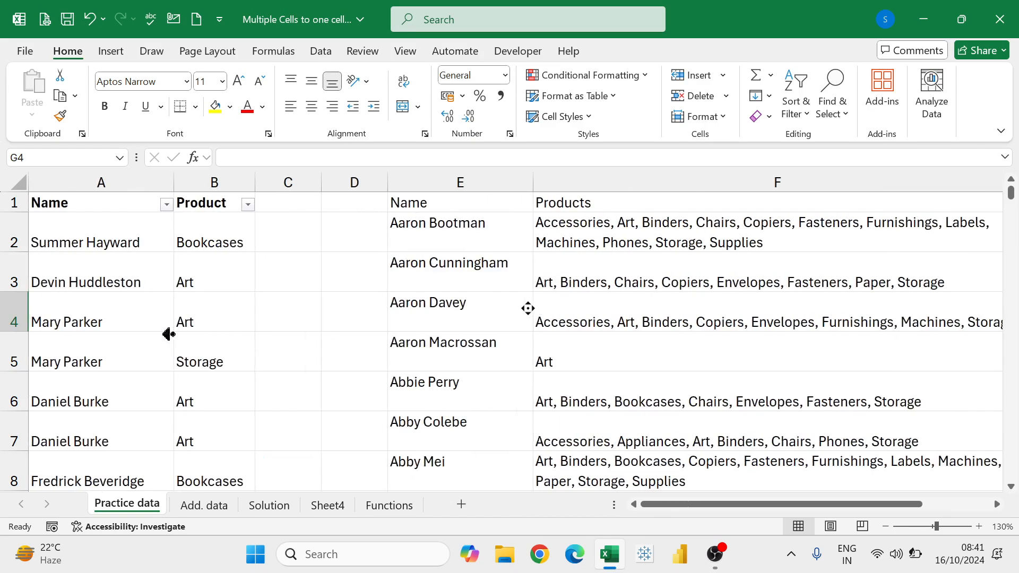
scroll(519, 271, "down", 3)
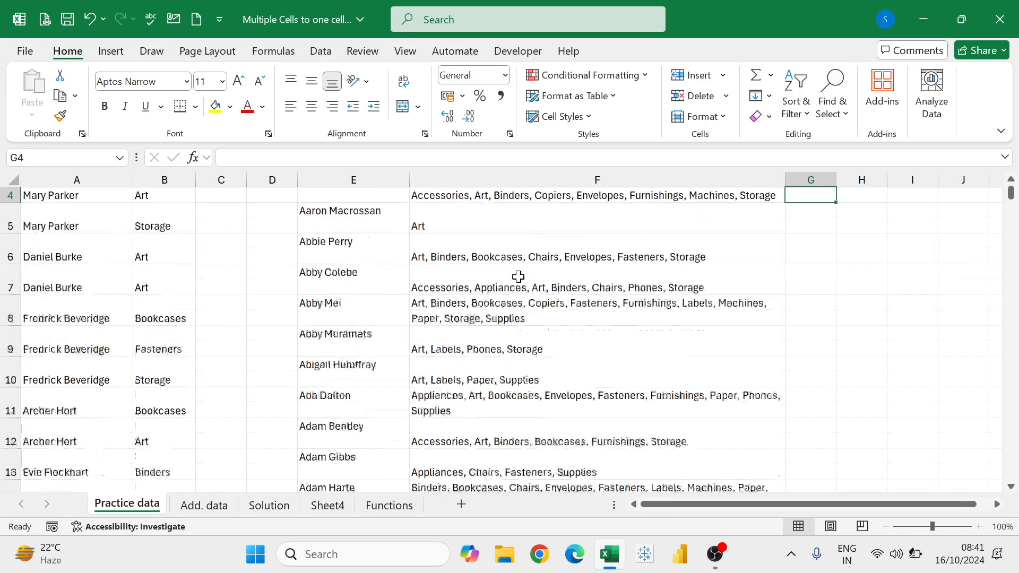
scroll(519, 279, "up", 3)
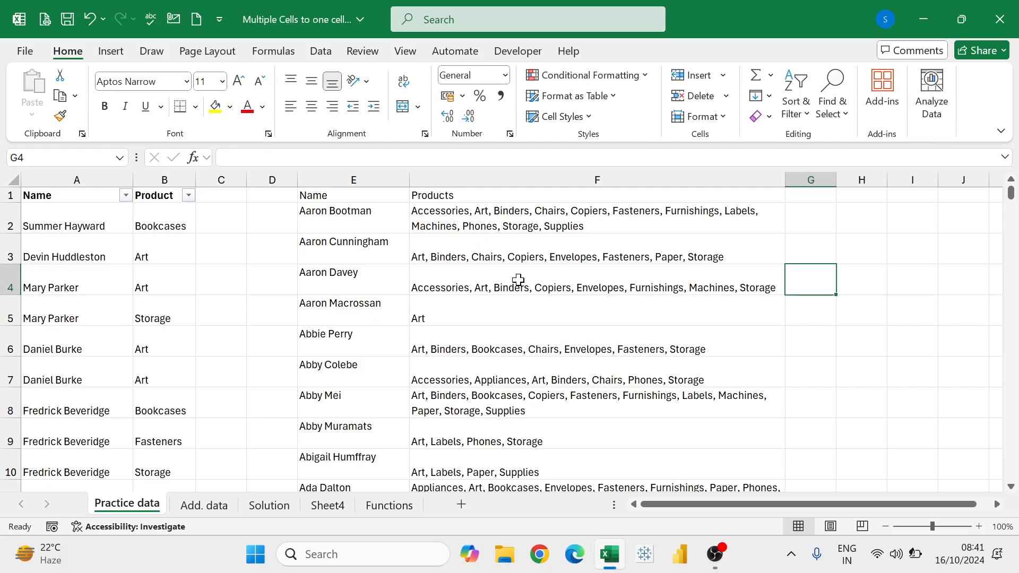
Step: Append a test row in A8048:B8048 with a person's first name and the product Mobile, and check the name formula in E2
left_click(70, 368)
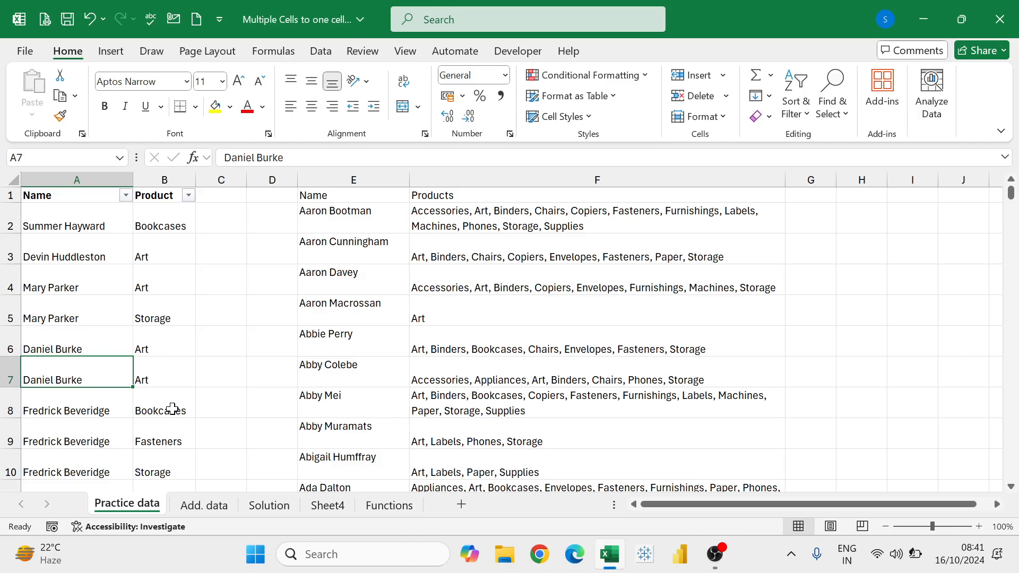
key("ctrl+Down")
key("Down")
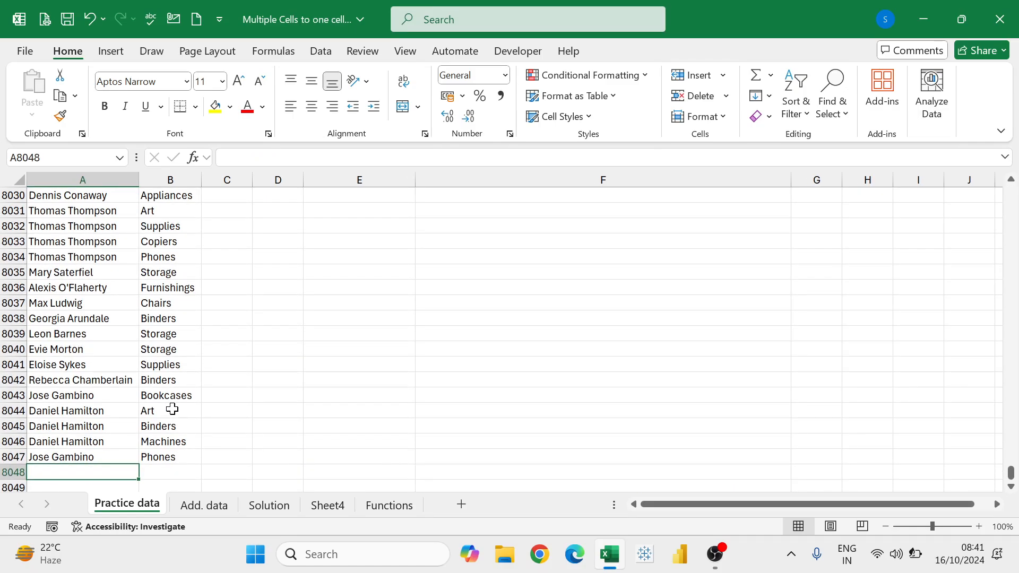
key("Up")
key("Down")
type("A")
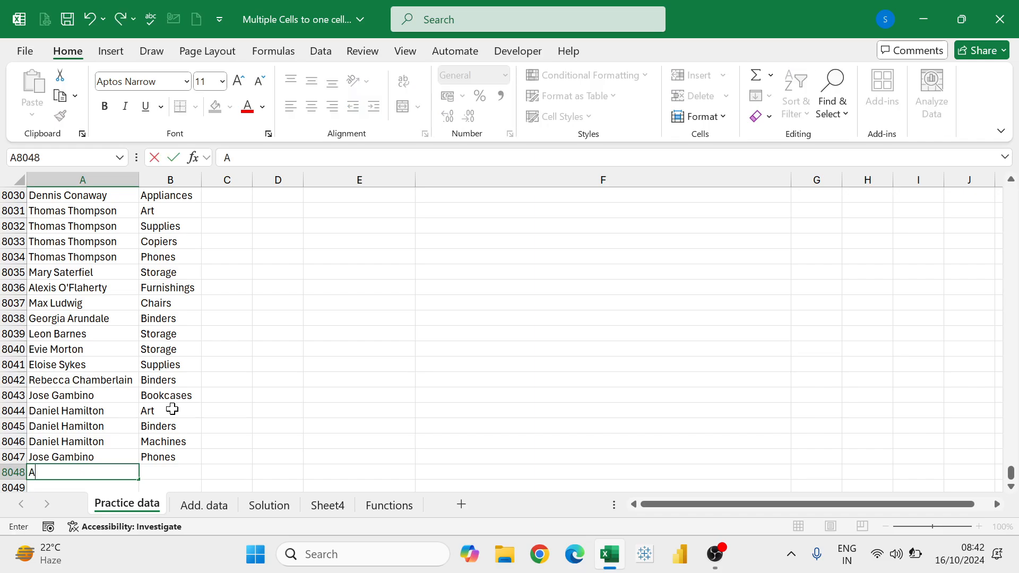
type("anand")
key("Tab")
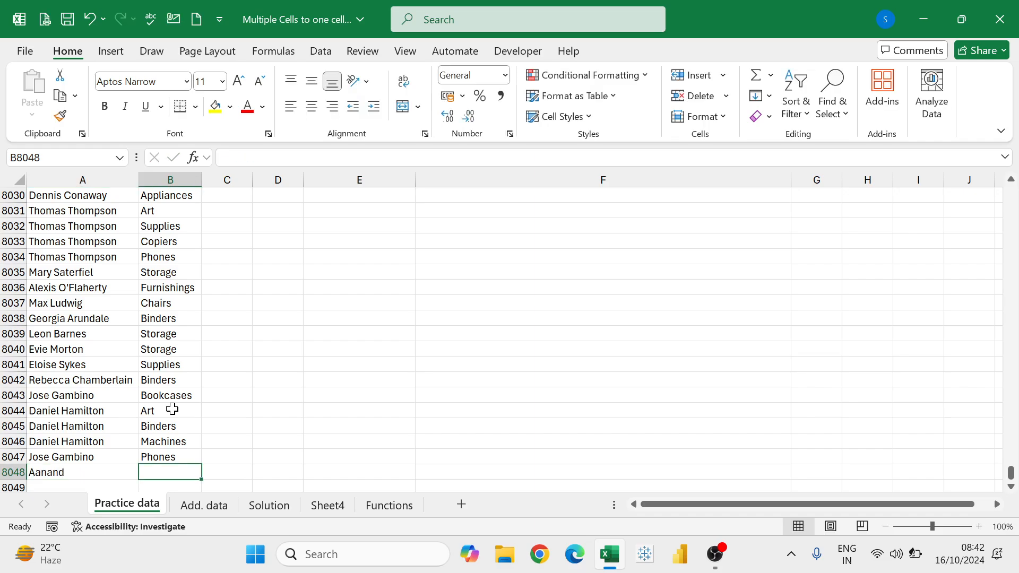
type("Mobile")
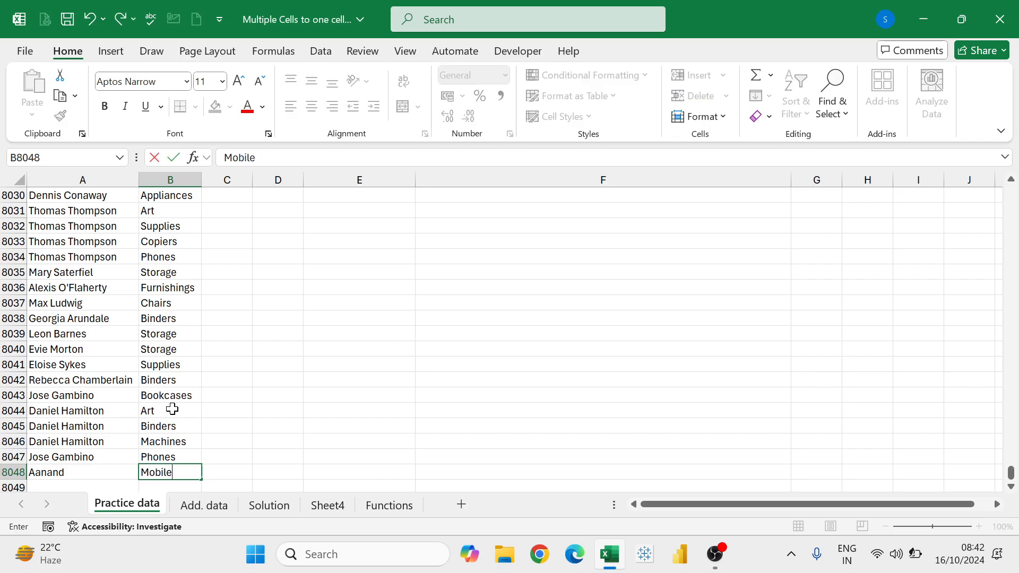
key("Return")
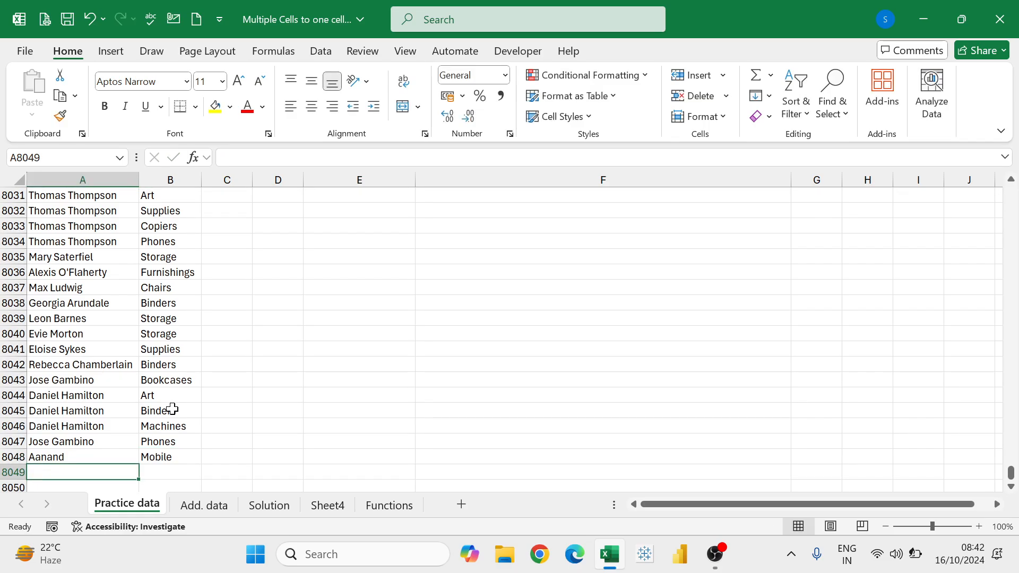
left_click(87, 457)
key("ctrl+Home")
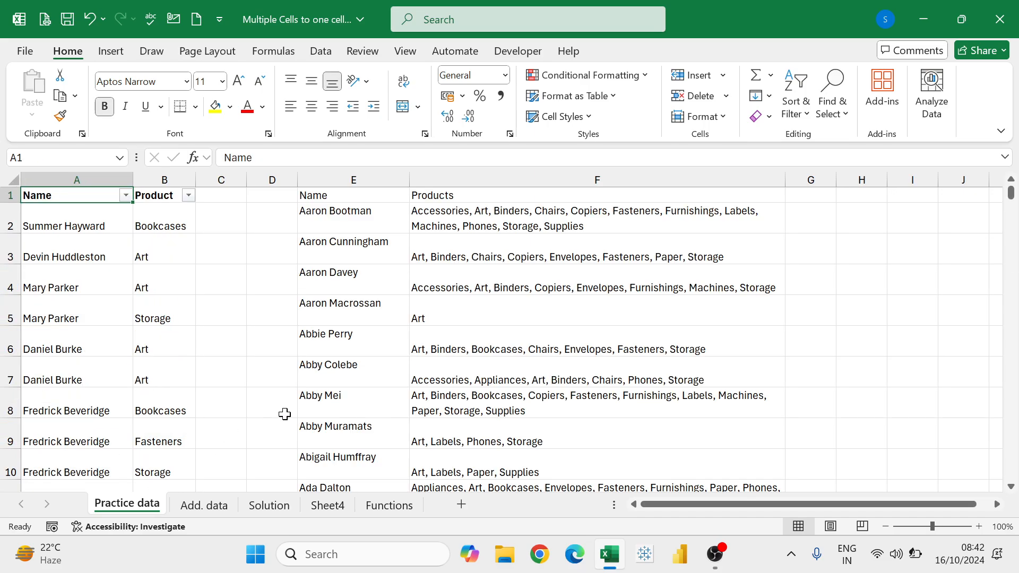
left_click(361, 213)
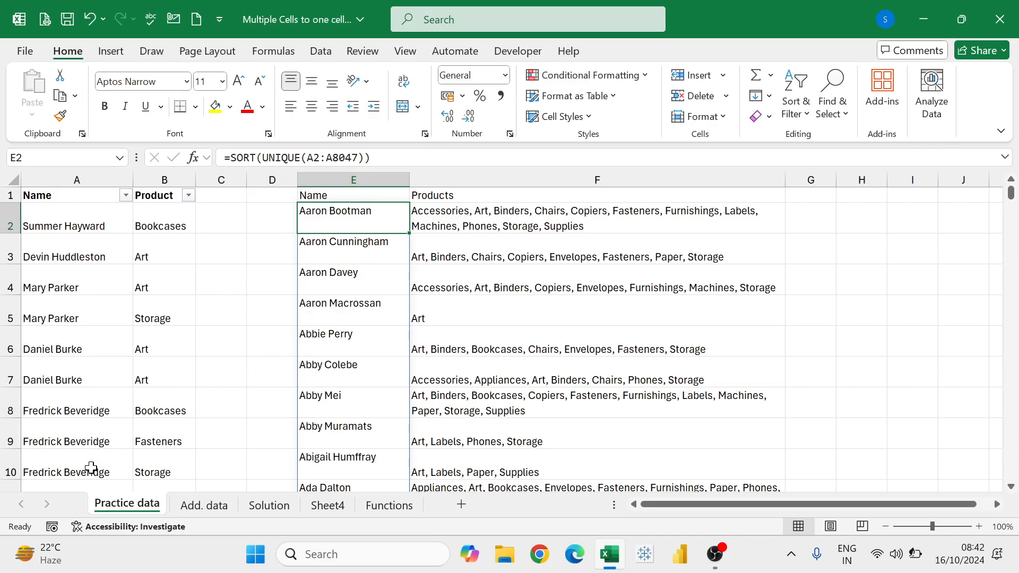
Step: Clear the test entry from A8048:B8048 and return to the start of the sheet
left_click(85, 401)
key("ctrl+Down")
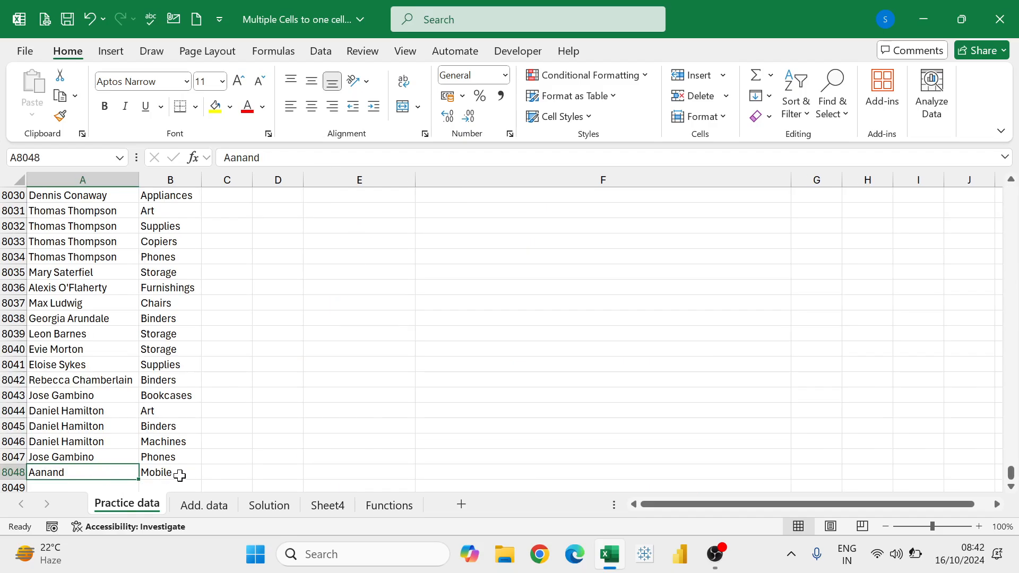
key("shift+Right")
key("Delete")
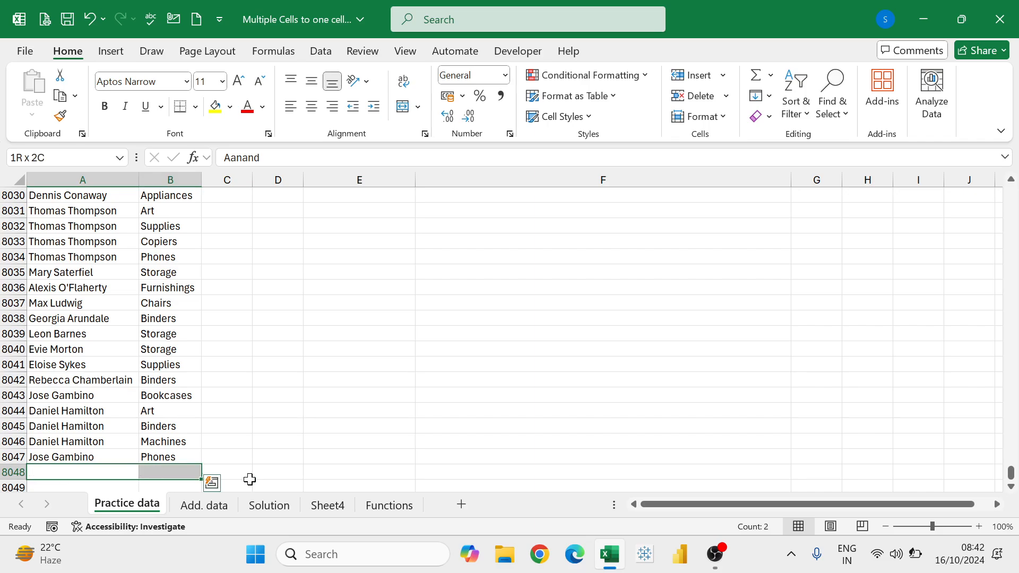
left_click(104, 392)
middle_click(169, 446)
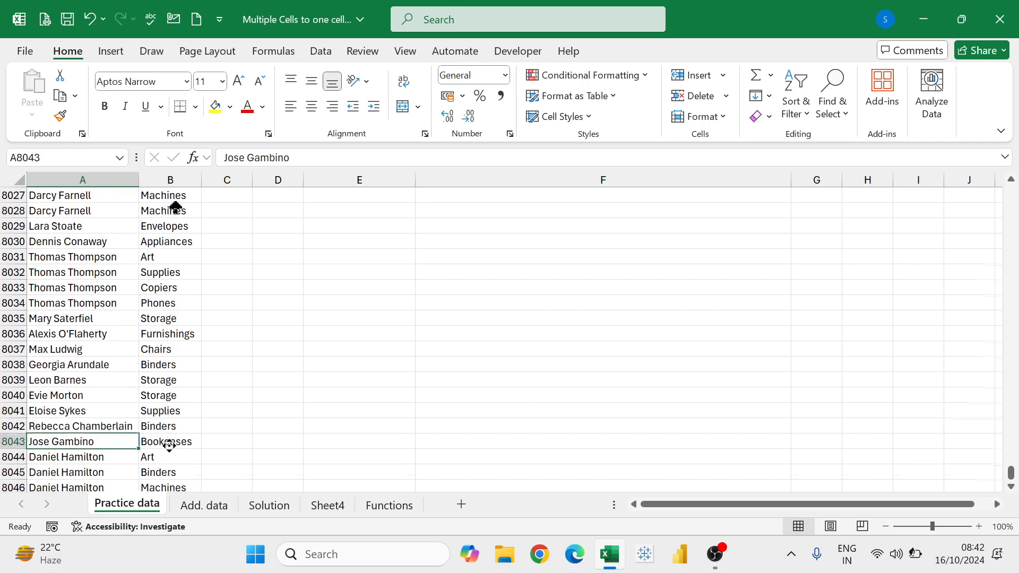
left_click(103, 330)
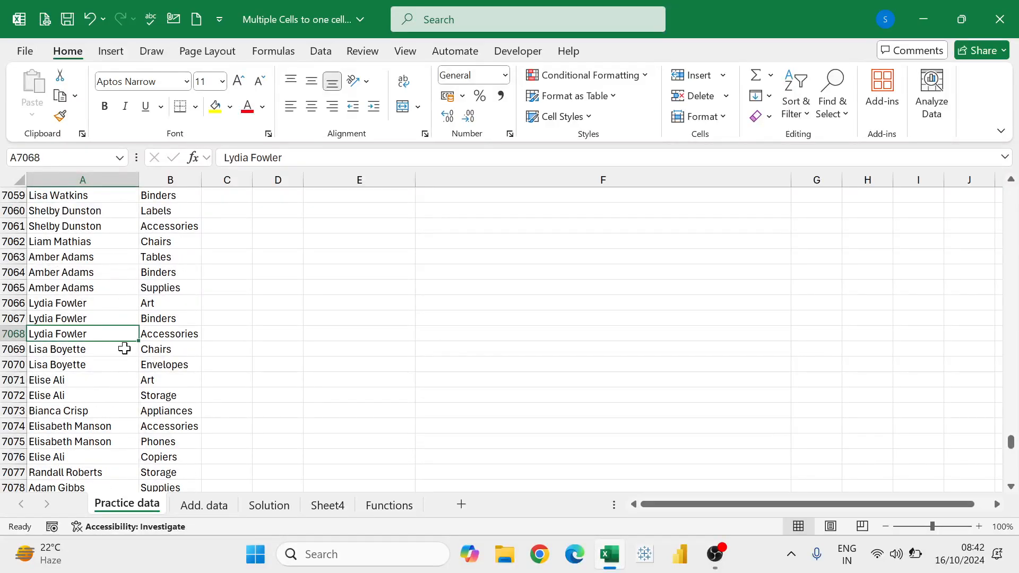
key("ctrl+Home")
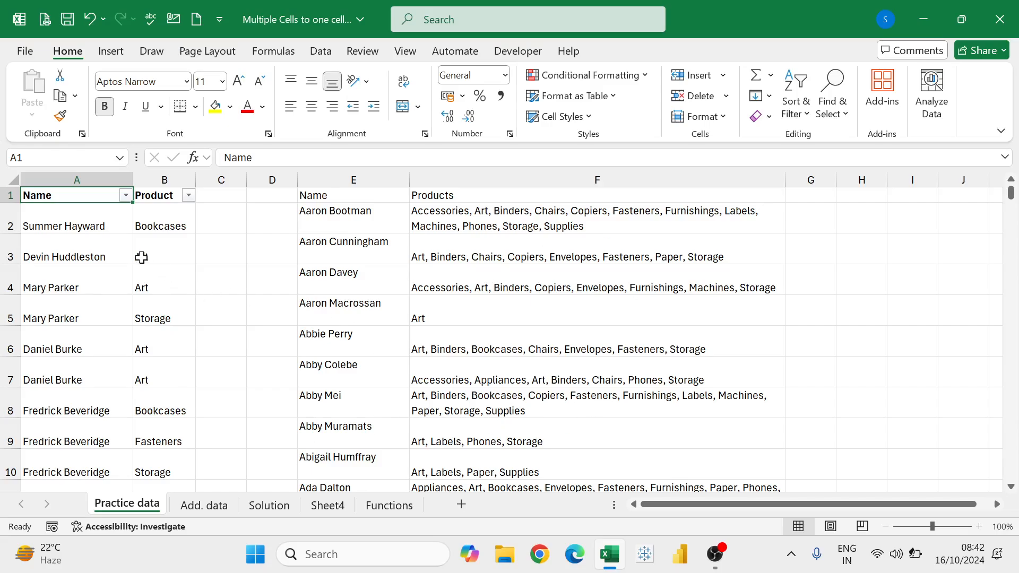
Step: Convert the source range A1:B8047 into an Excel table with headers
left_click(85, 241)
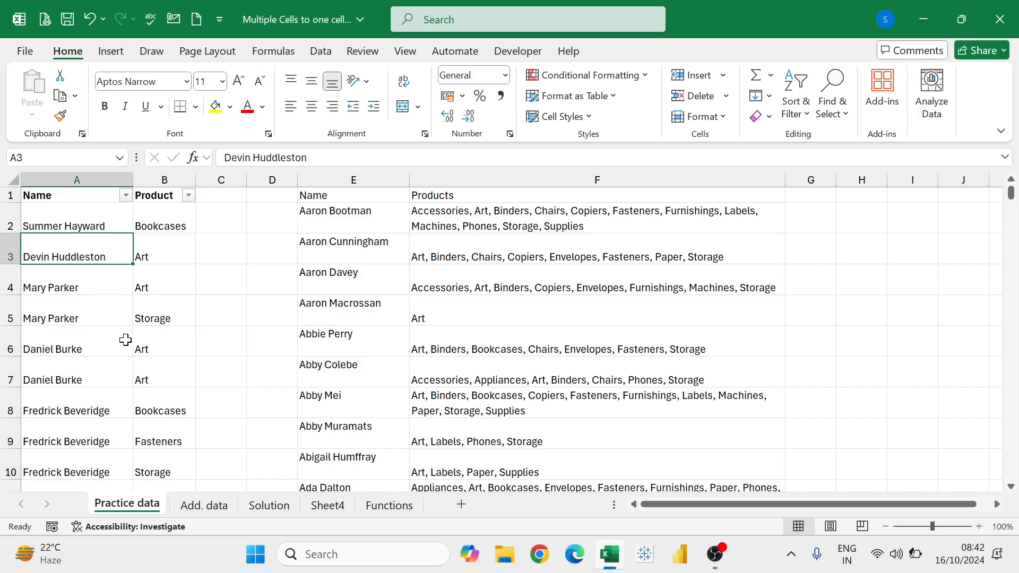
key("ctrl+t")
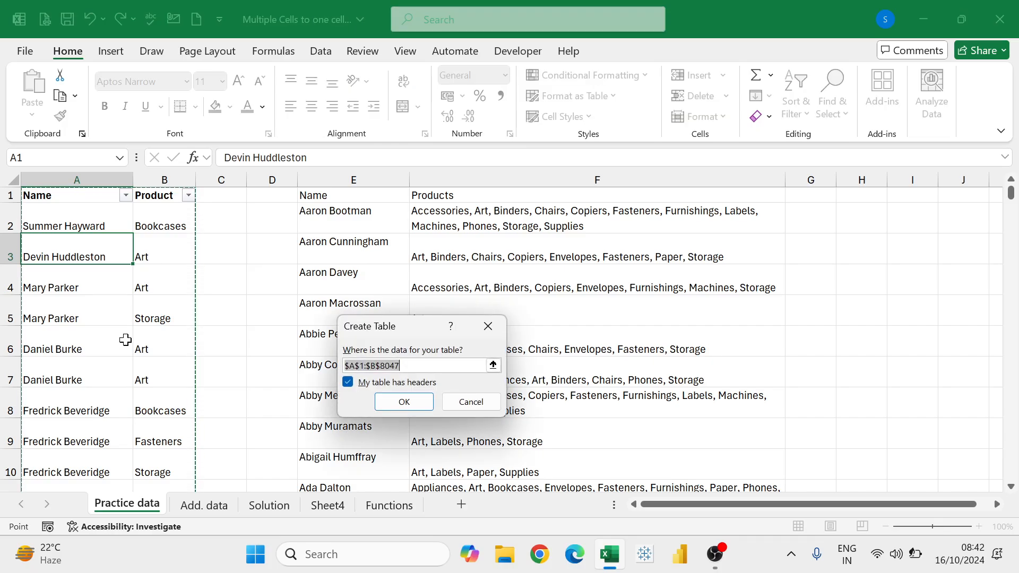
key("Return")
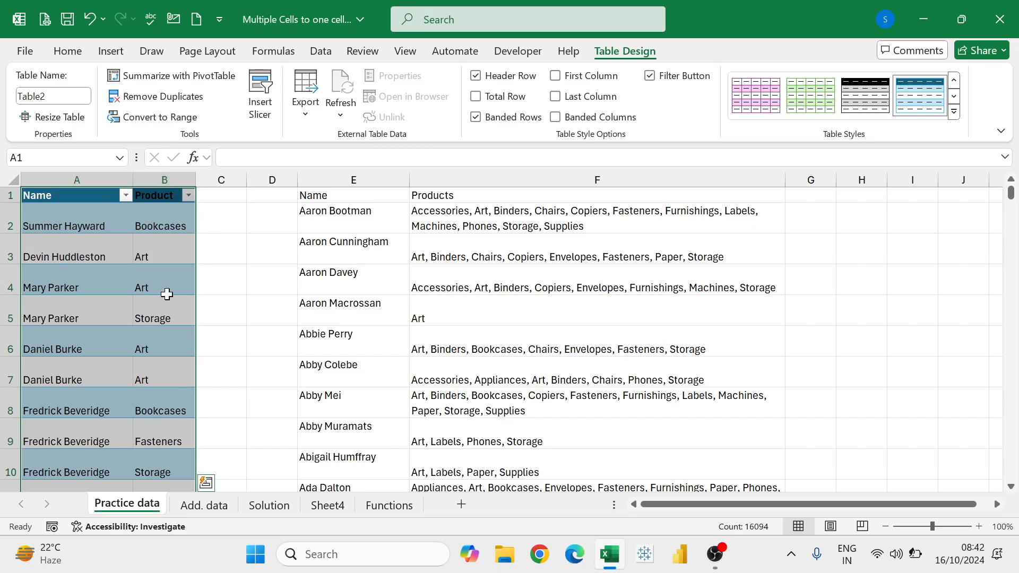
left_click(232, 262)
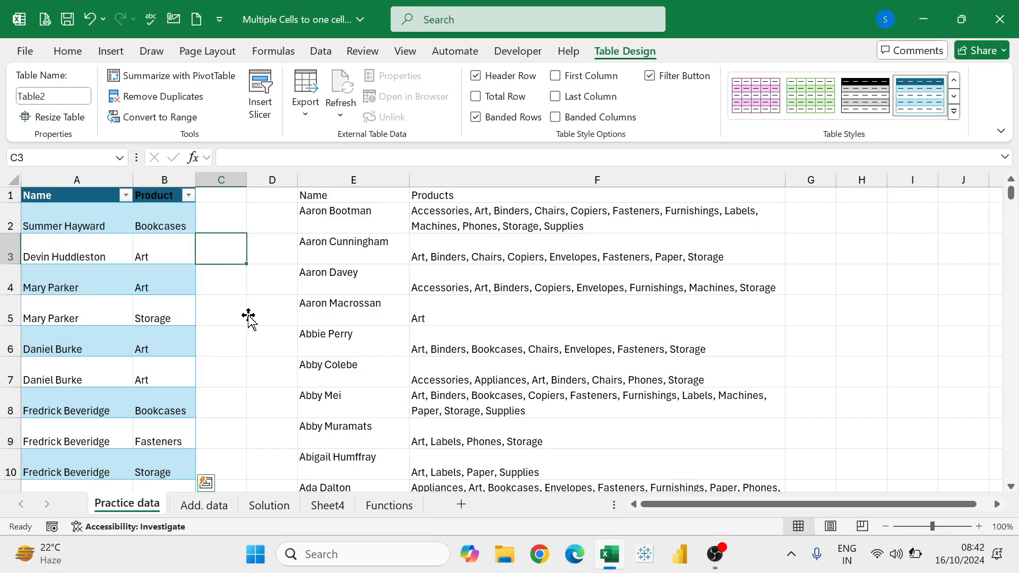
left_click(138, 244)
left_click(128, 346)
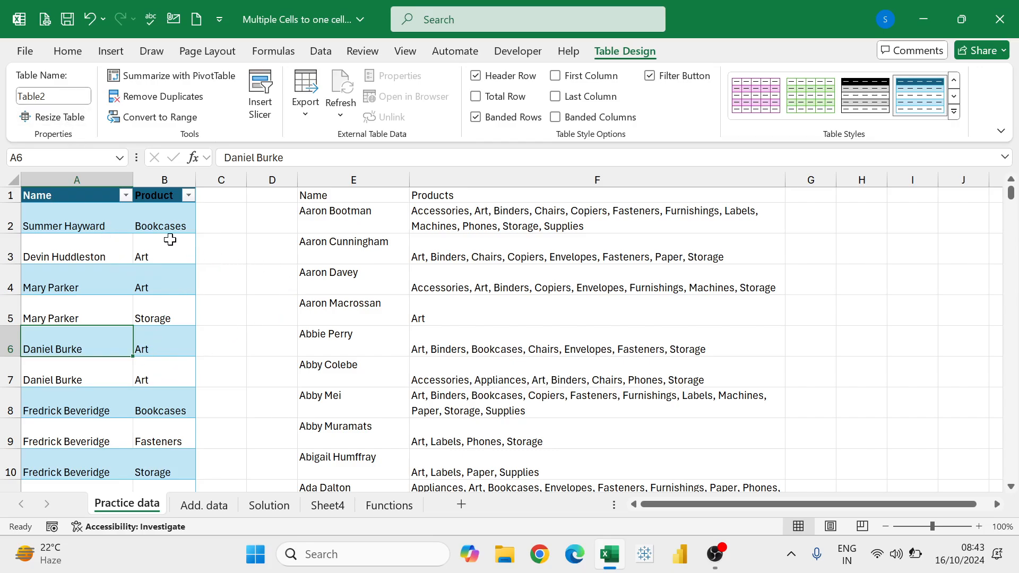
Step: Replace the fixed range A2:A8047 in E2's SORT(UNIQUE()) formula with the table's Name column, Table2[Name]
left_click(154, 229)
left_click(345, 225)
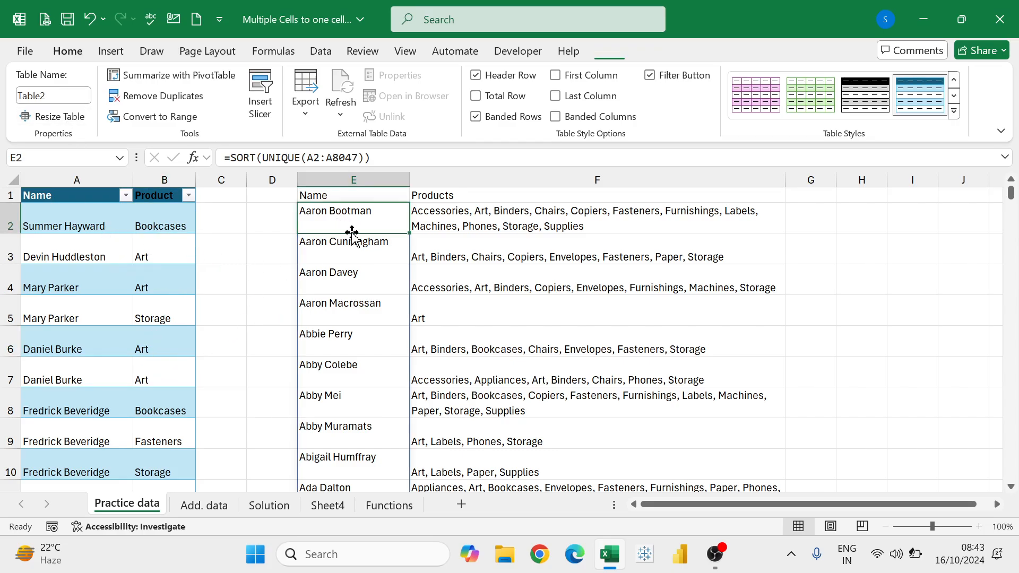
left_click(456, 220)
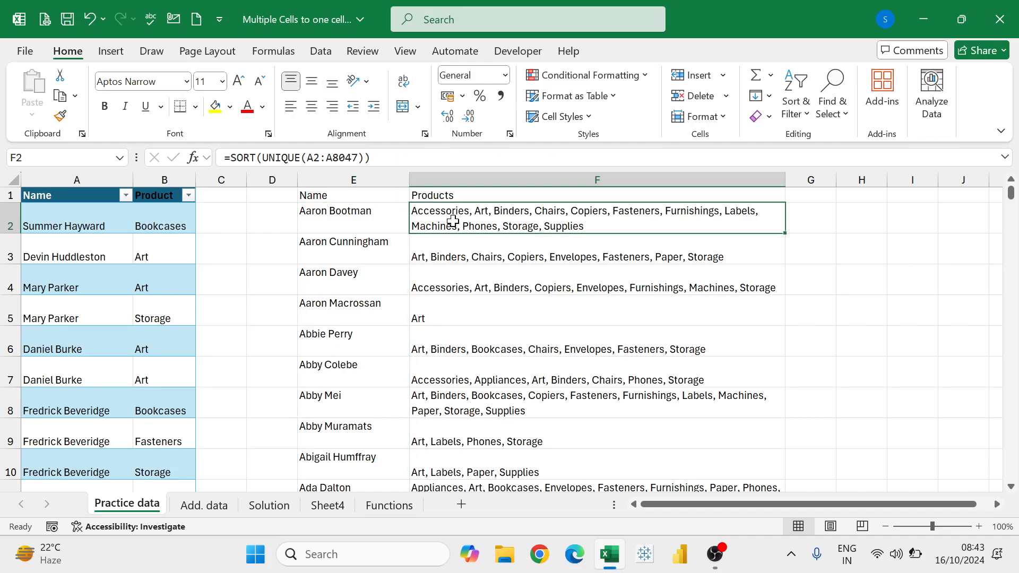
left_click(346, 214)
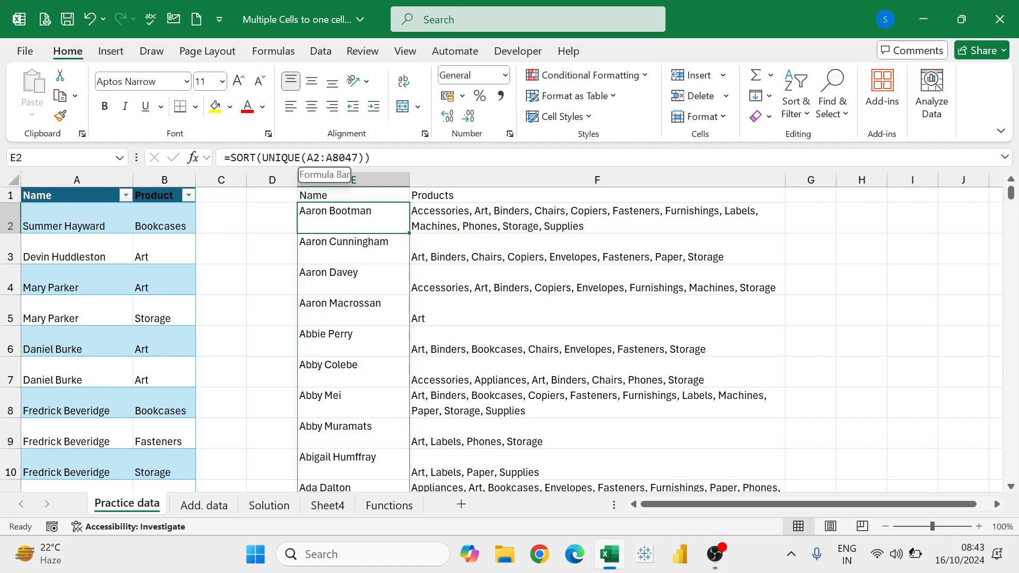
mouse_move(301, 157)
left_mouse_down()
mouse_move(356, 158)
mouse_move(307, 158)
left_mouse_up()
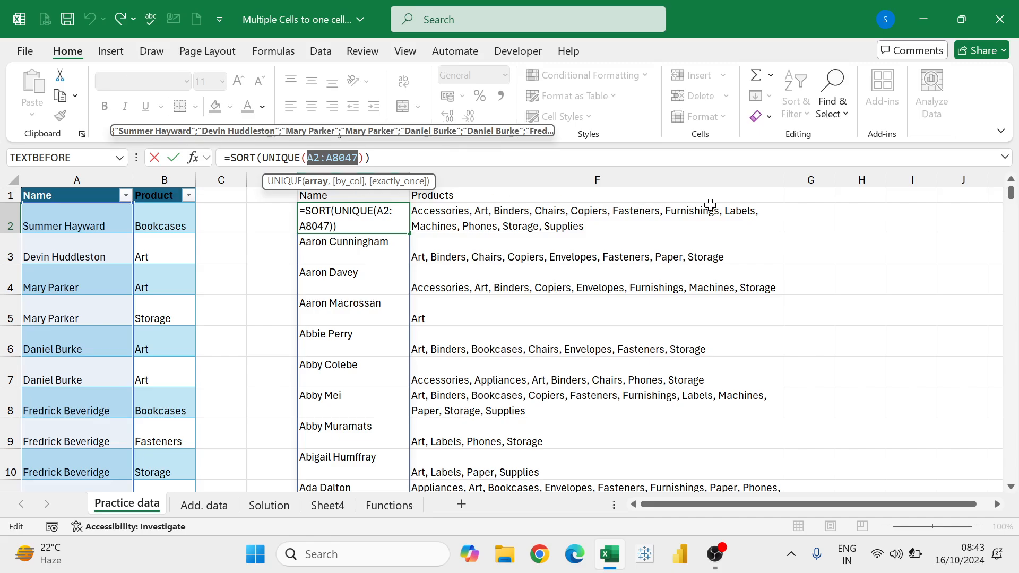
key("BackSpace")
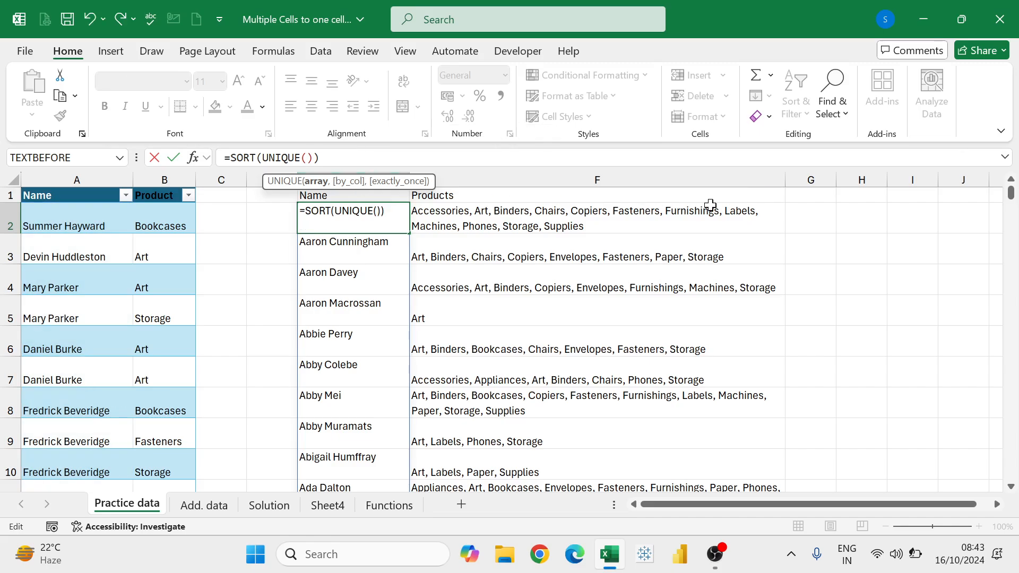
left_click(88, 218)
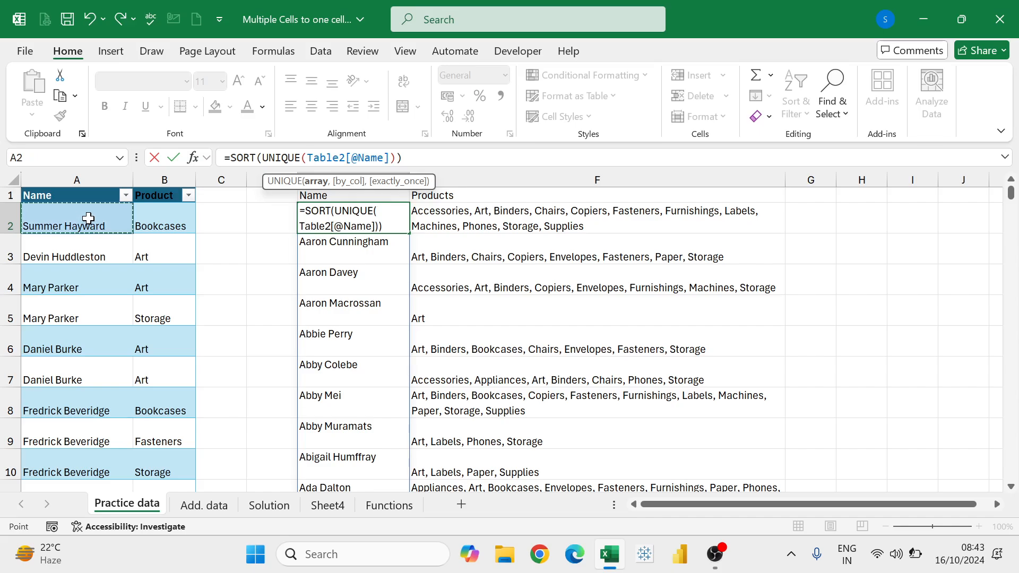
key("ctrl+shift+Down")
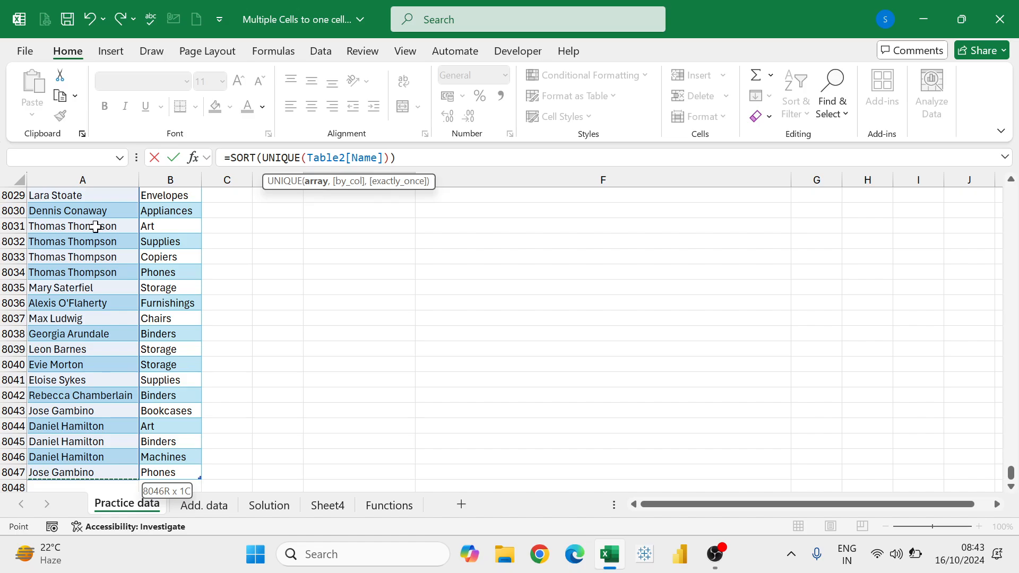
key("Return")
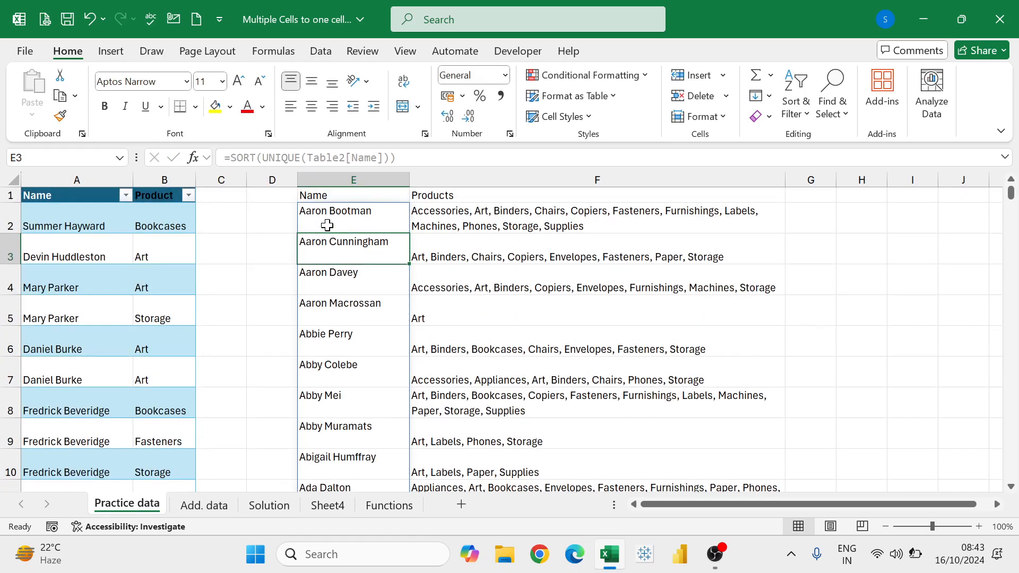
left_click(329, 222)
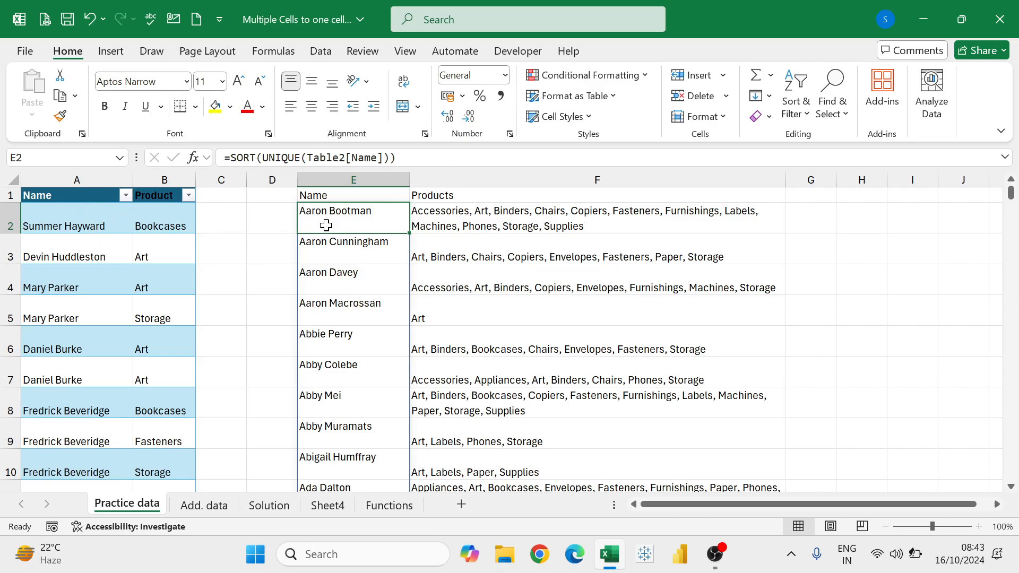
left_click(87, 260)
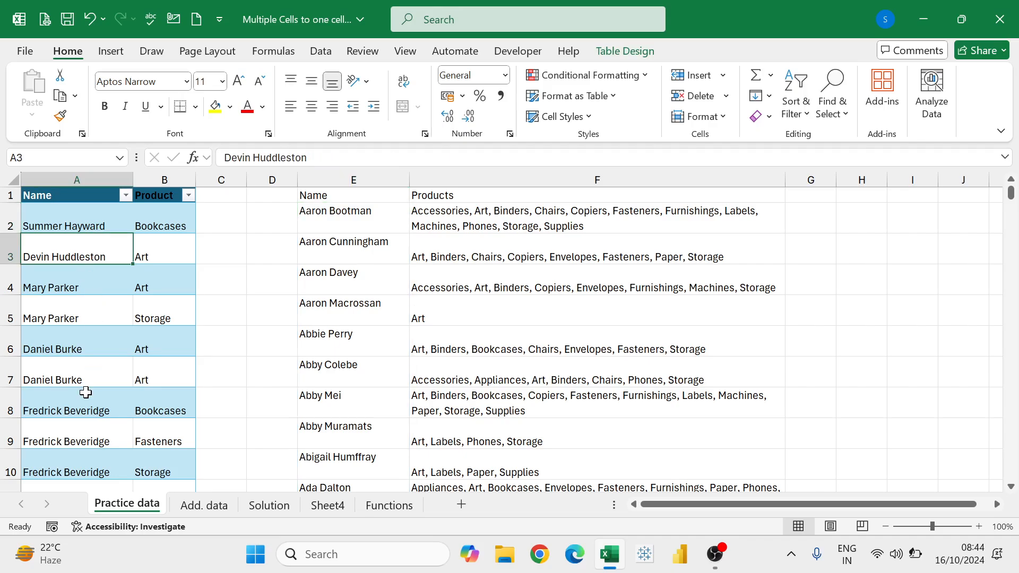
scroll(83, 392, "down", 1)
scroll(84, 393, "up", 1)
left_click(86, 319)
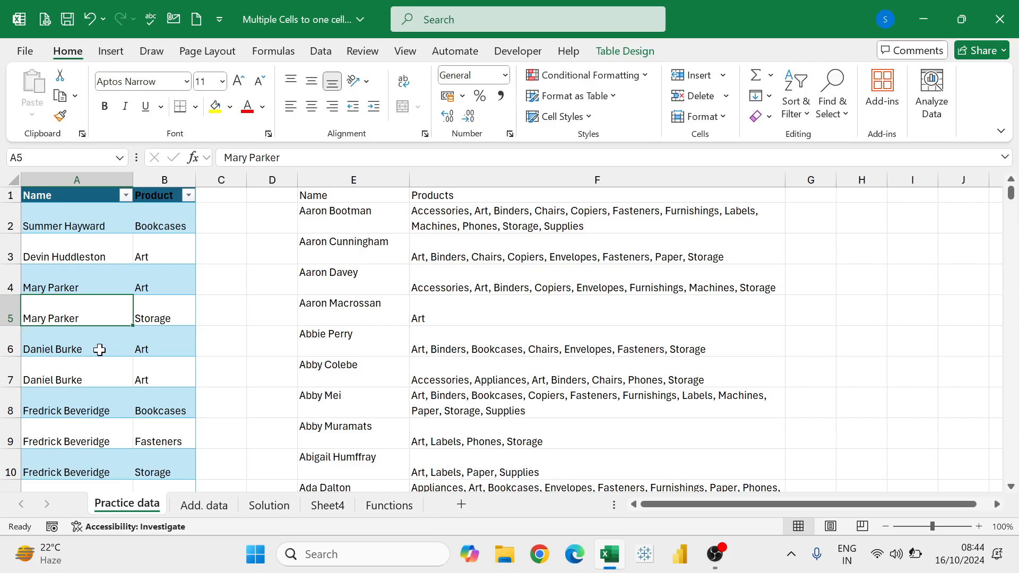
left_click(336, 216)
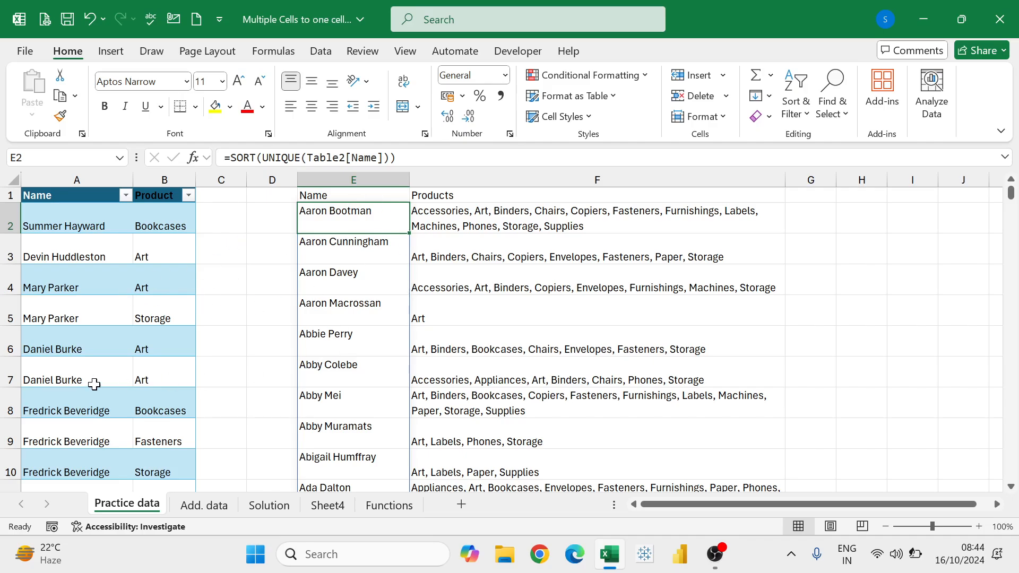
Step: Append a test row below the table's last record with a person's first name and the product Mobile, and return to the sheet's start
left_click(65, 350)
key("ctrl+Down")
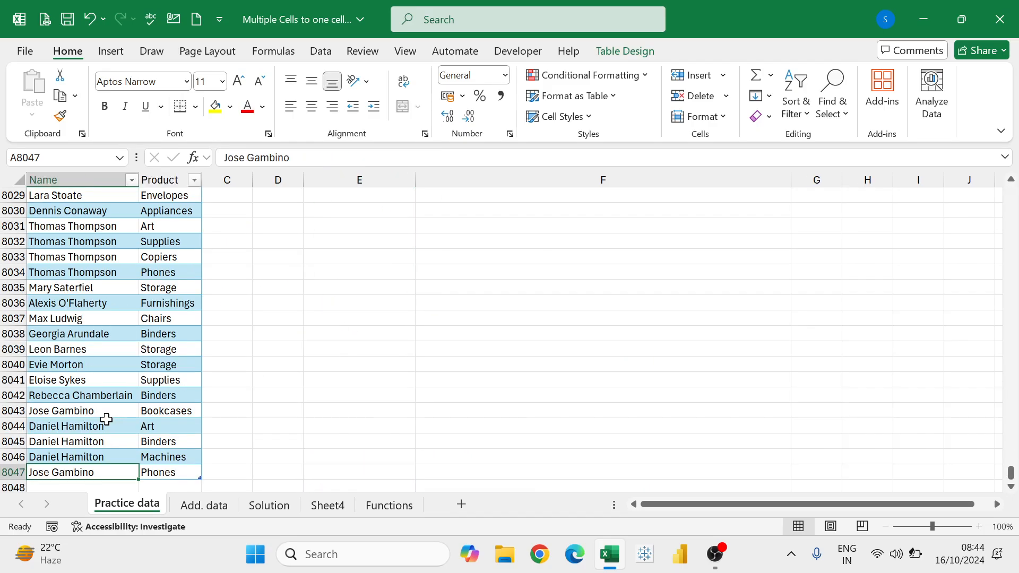
key("Down")
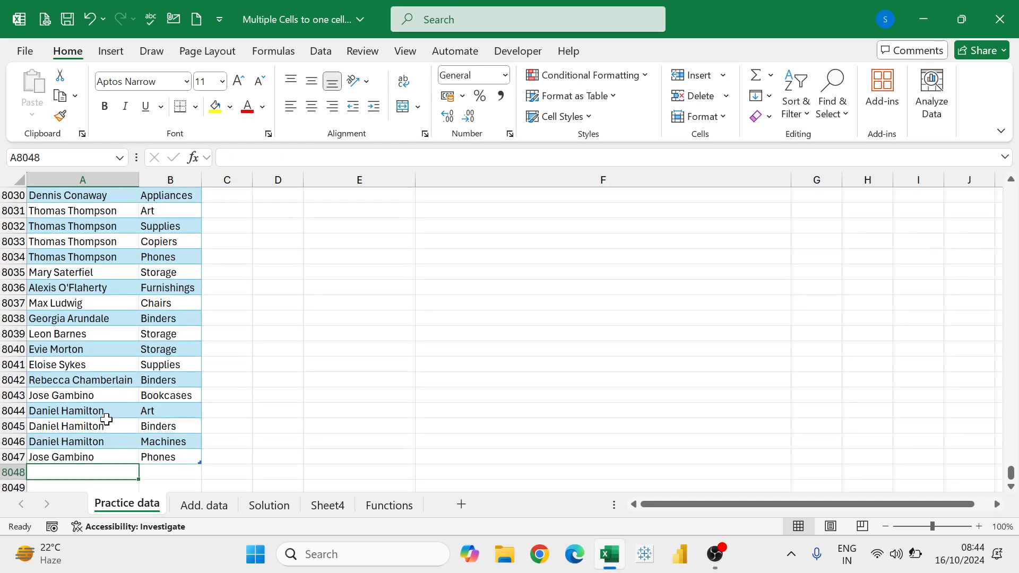
type("Aanand")
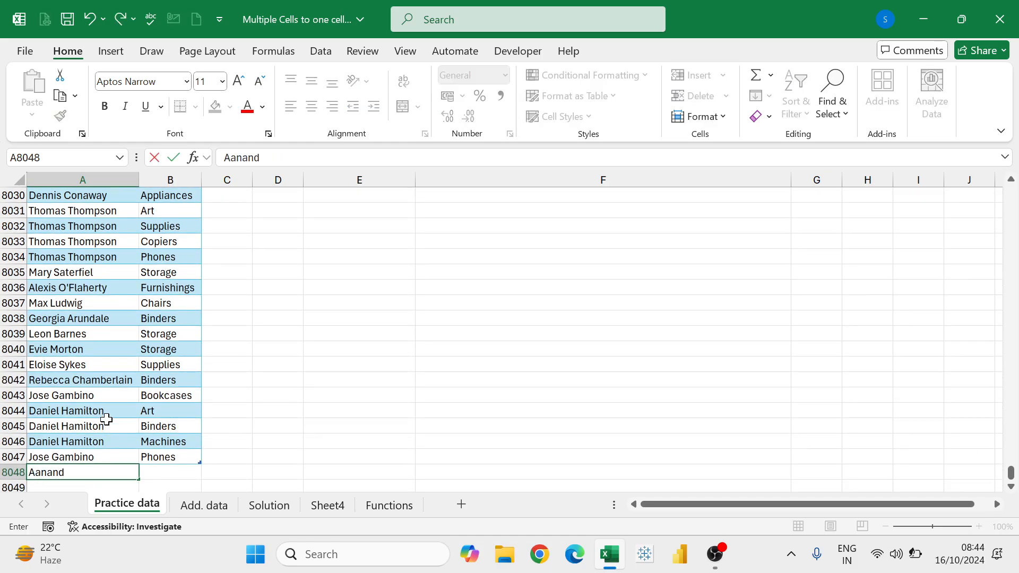
key("Tab")
type("M")
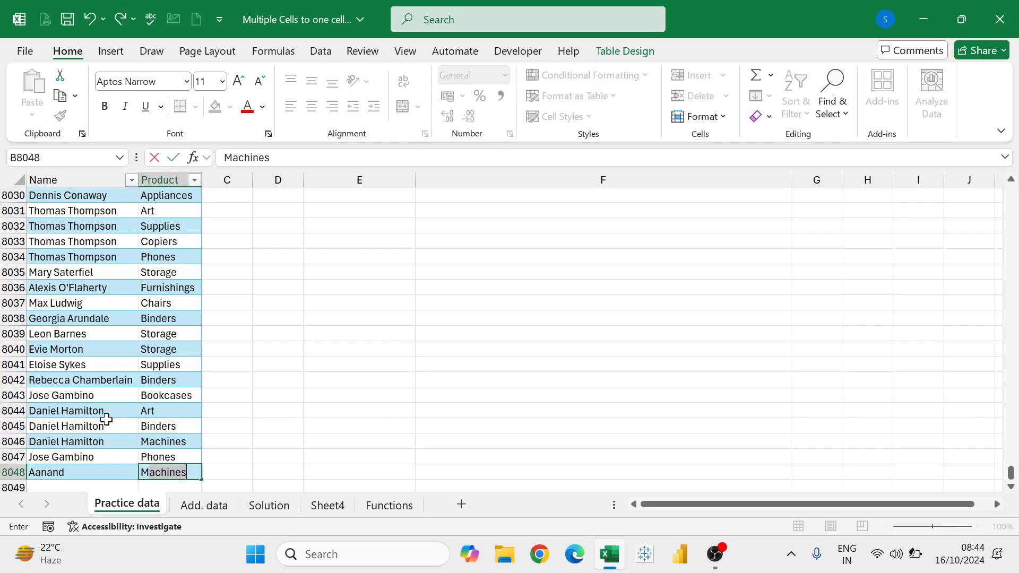
type("obile")
key("Return")
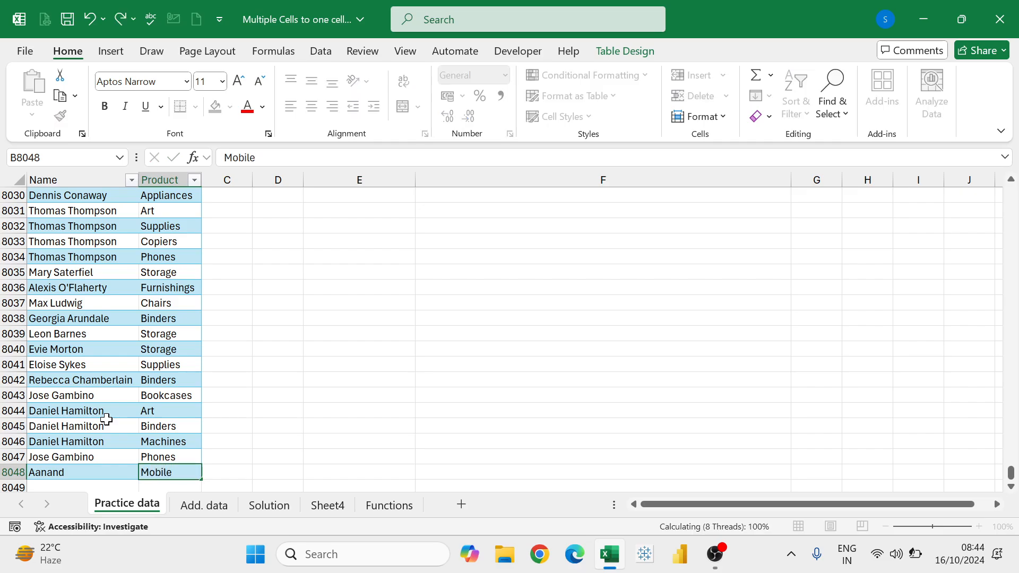
key("ctrl+Home")
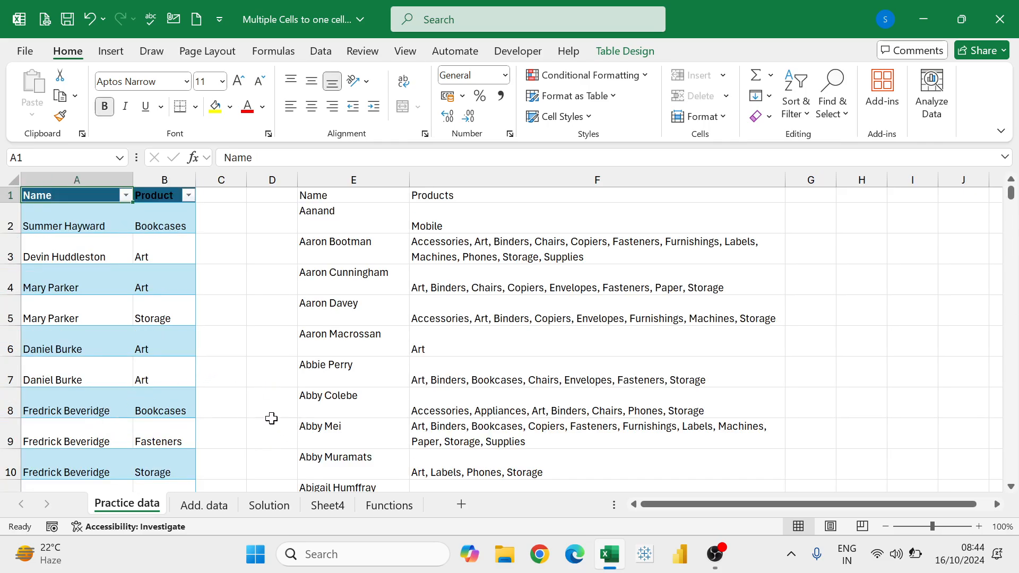
Step: Check the test person's entry in E2 and F2, comparing the name formula with the product formula
left_click(352, 221)
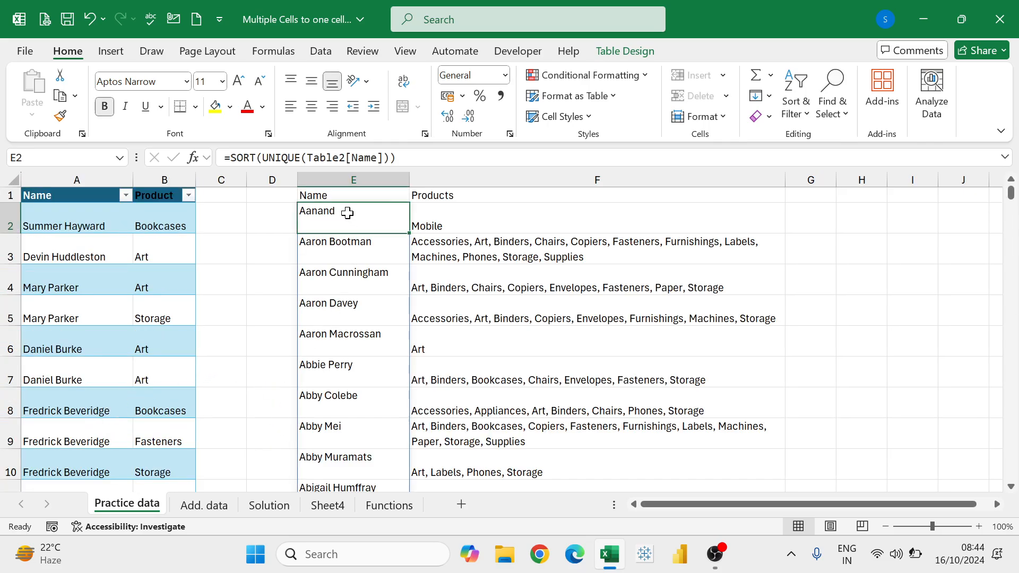
left_click(474, 217)
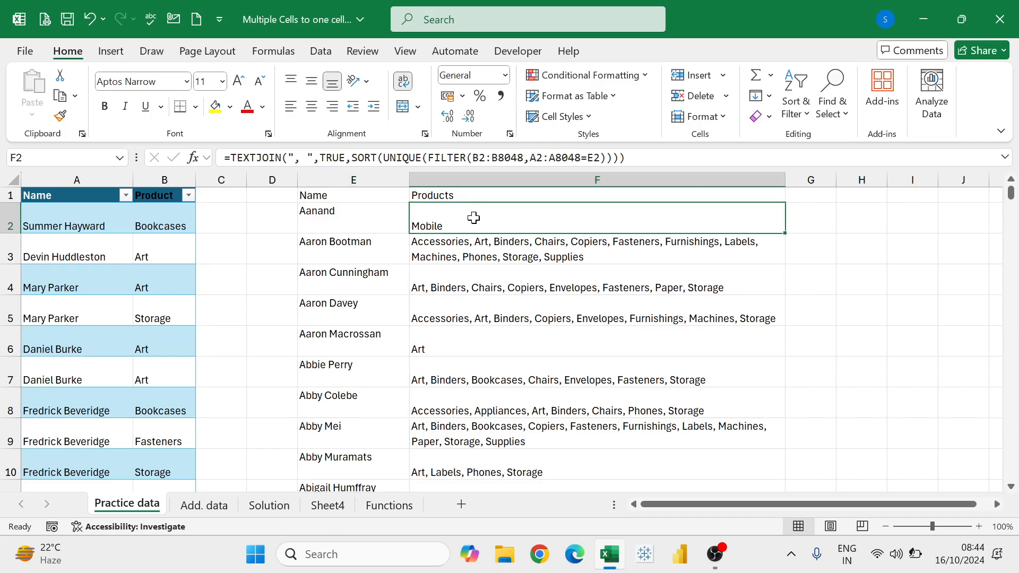
left_click(380, 221)
left_click(477, 219)
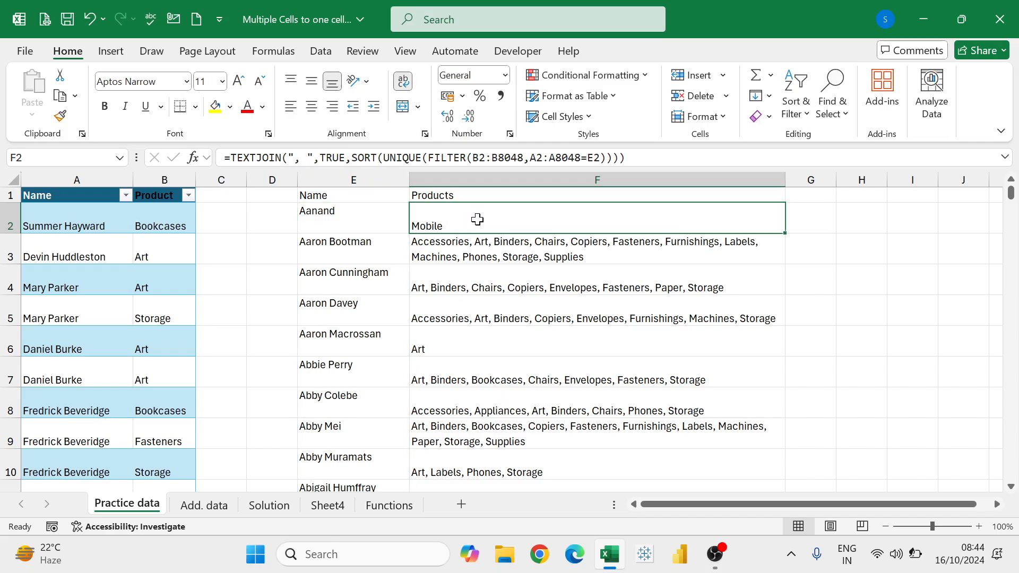
left_click(367, 216)
left_click(474, 220)
left_click(372, 217)
left_click(496, 218)
left_click(361, 217)
left_click(456, 217)
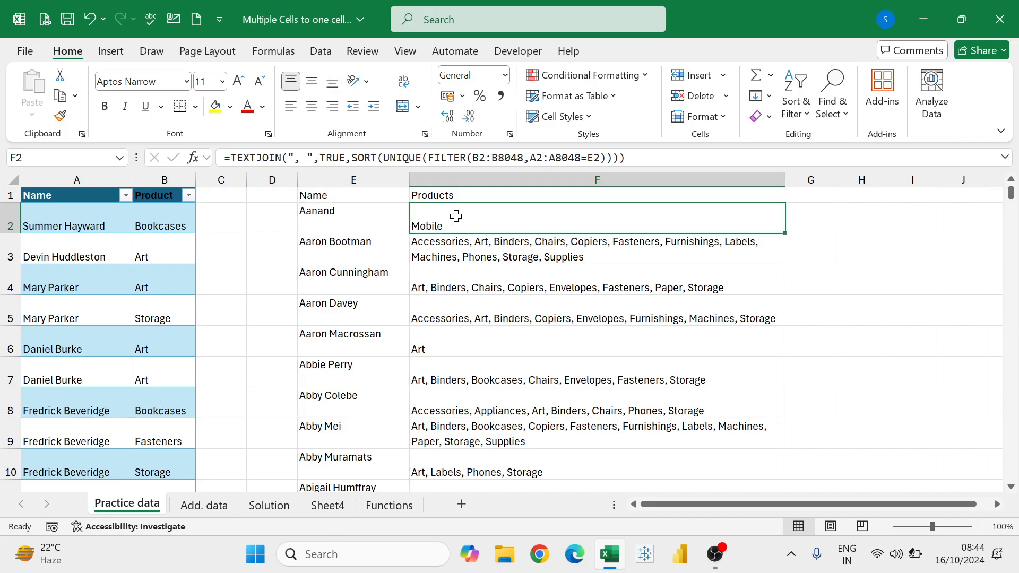
left_click(356, 215)
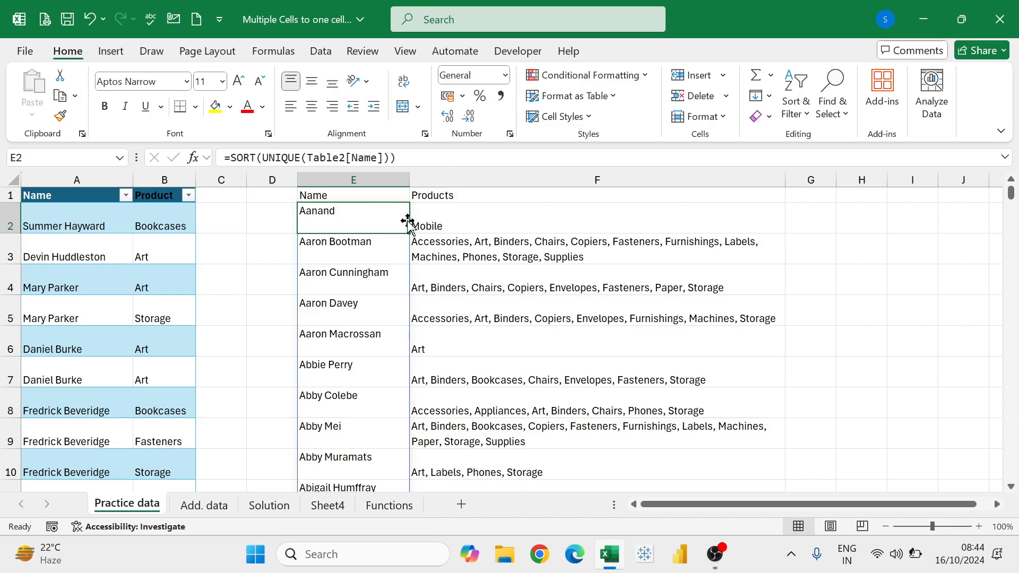
Step: Replace the FILTER array B2:B8048 in F2's formula with the table's Product column, Table2[Product]
left_click(460, 219)
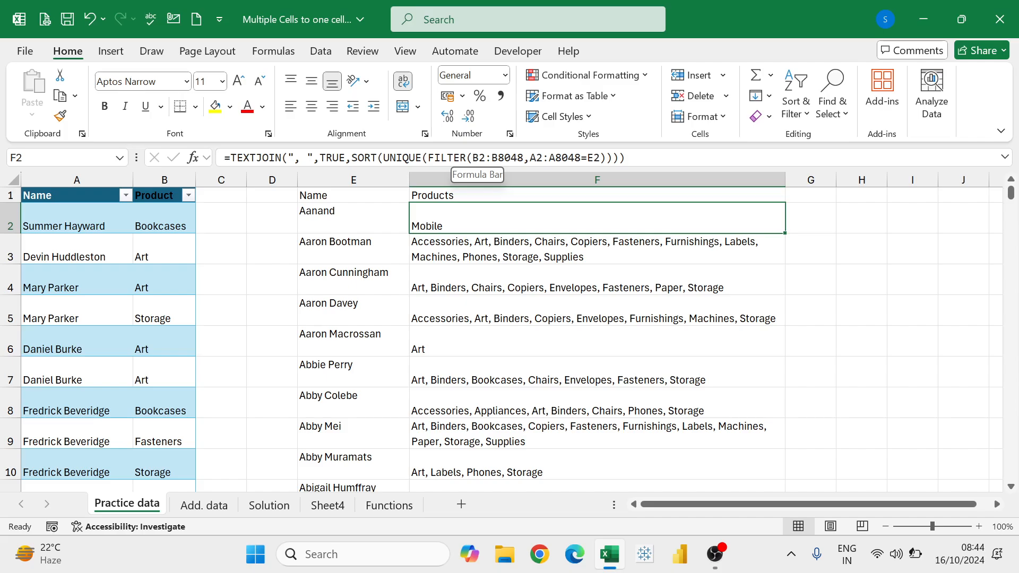
left_click(480, 157)
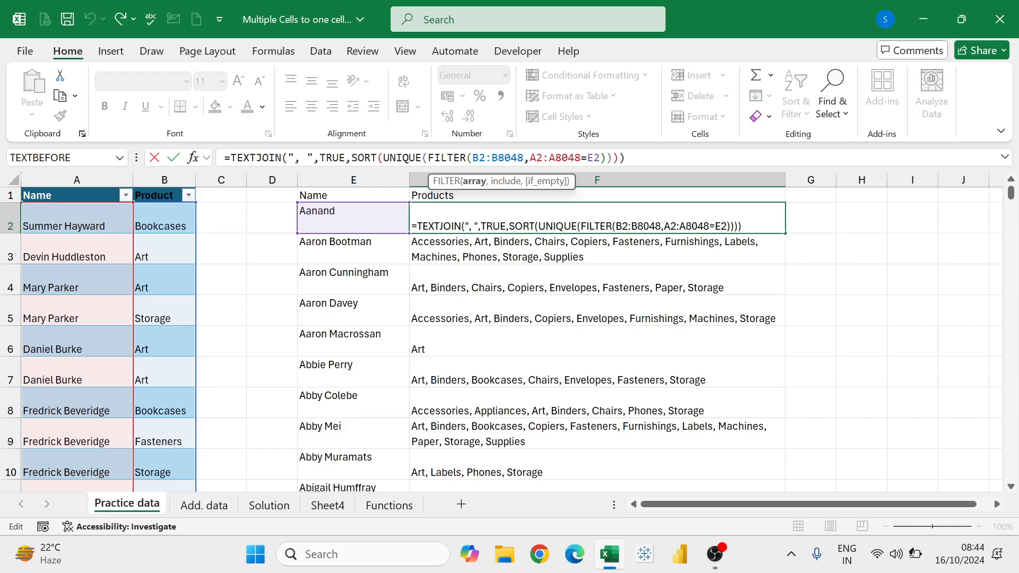
left_click_drag(472, 158, 518, 158)
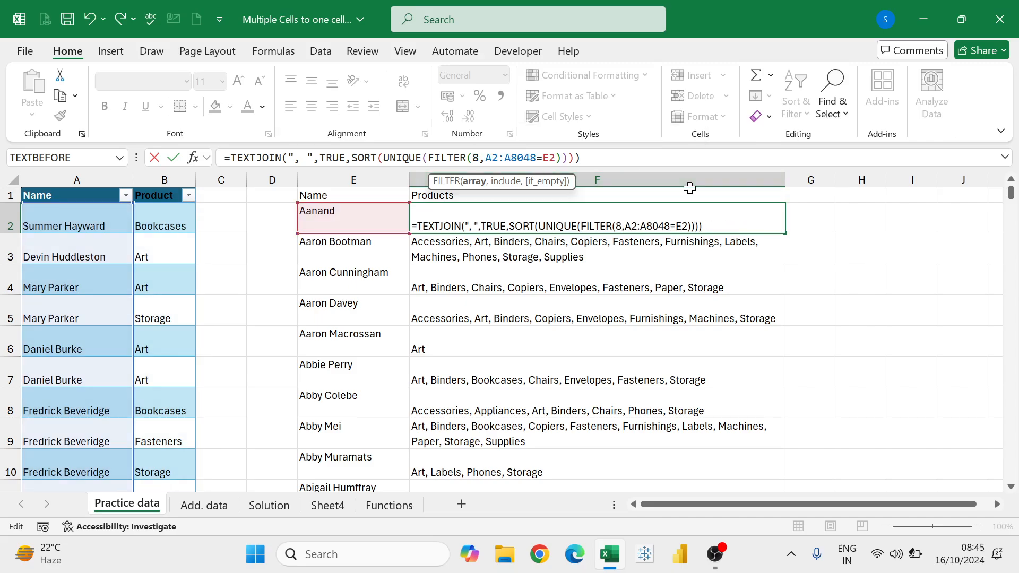
key("Delete")
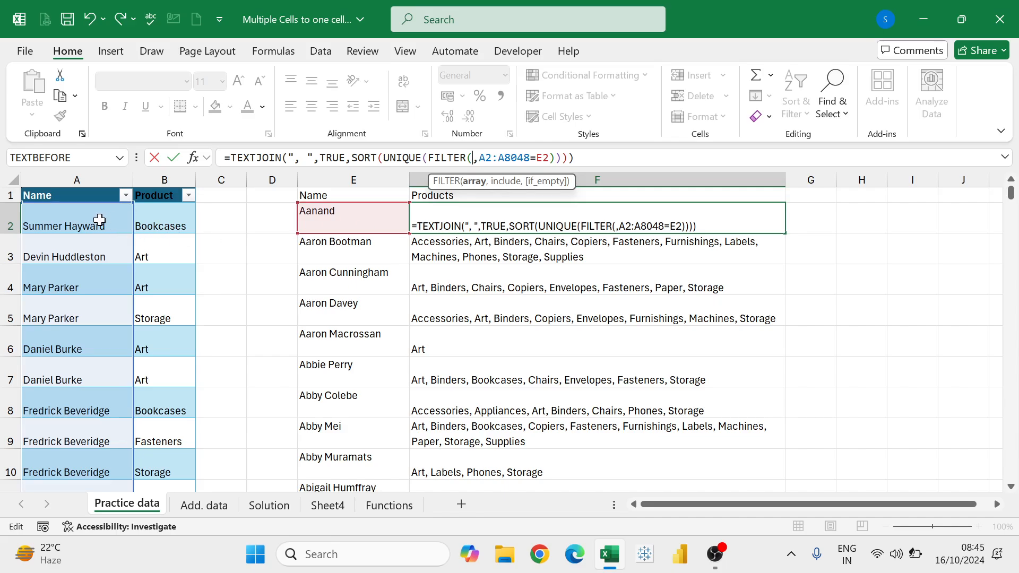
left_click(168, 218)
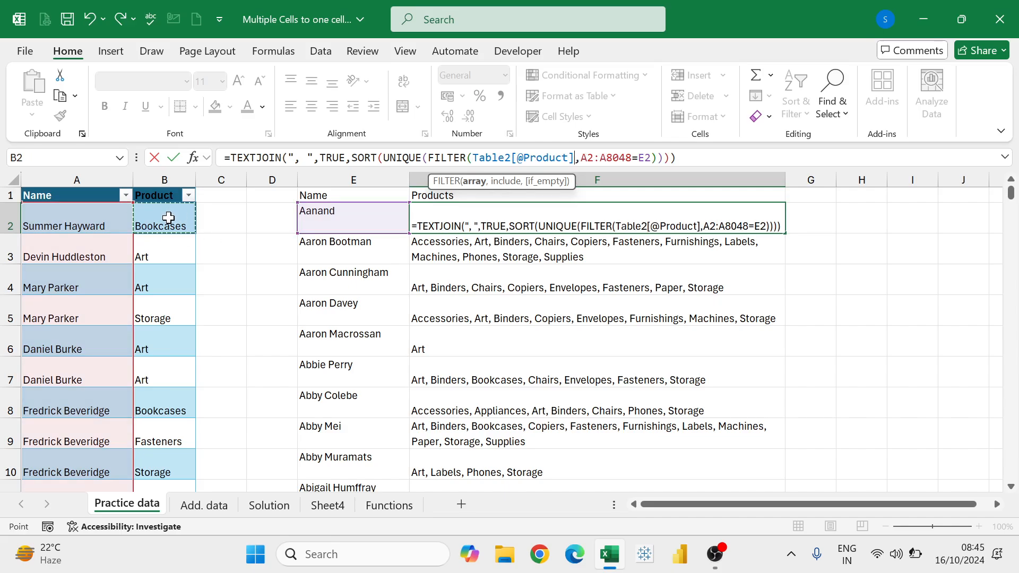
key("ctrl+shift+Down")
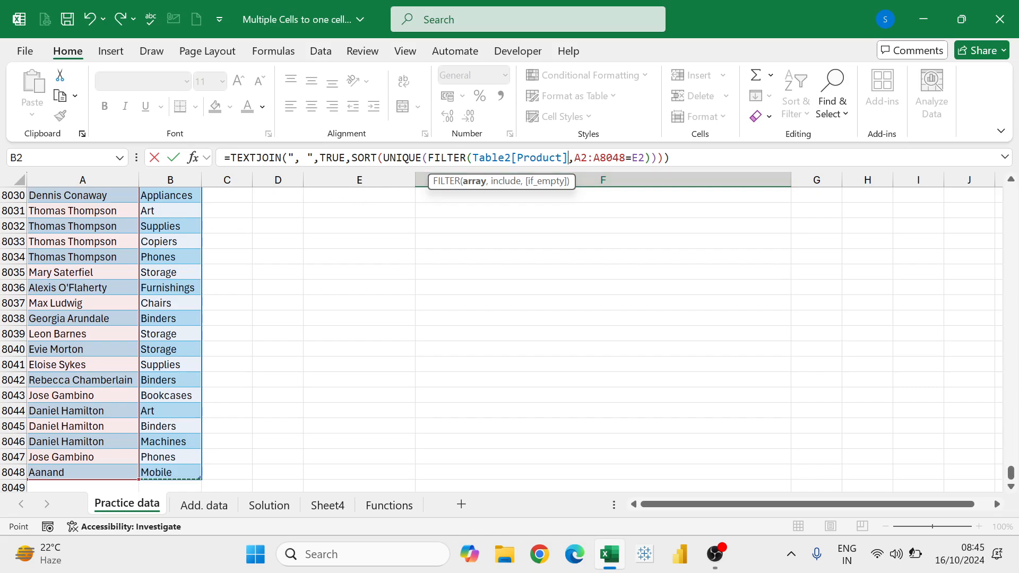
Step: Replace the fixed range A2:A8048 in F2's FILTER condition with the table's Name column, Table2[Name], and commit the formula
left_click_drag(570, 158, 619, 158)
left_click(620, 158)
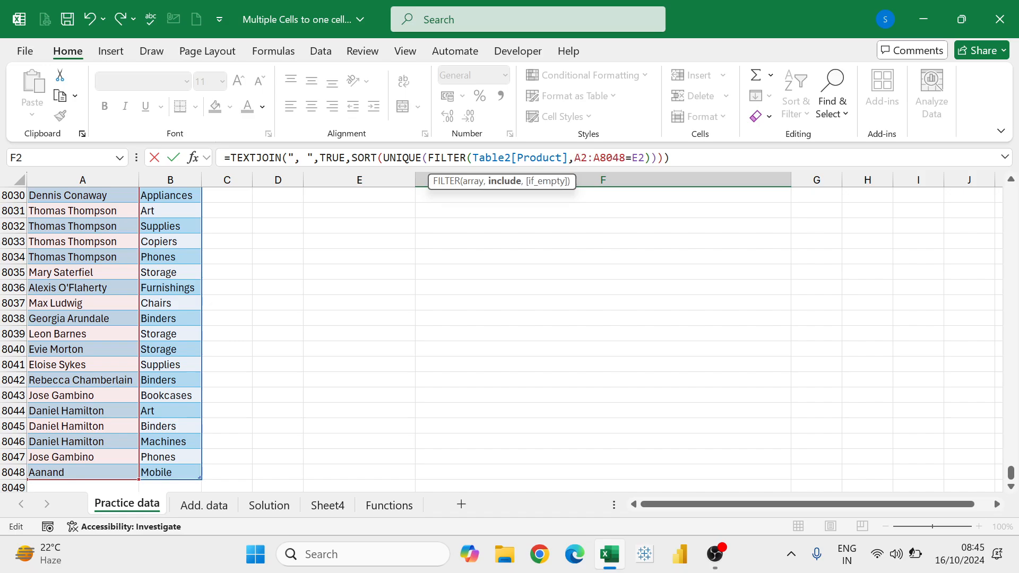
key("BackSpace")
key("BackSpace")
key("BackSpace")
key("BackSpace")
key("BackSpace")
key("BackSpace")
key("BackSpace")
key("BackSpace")
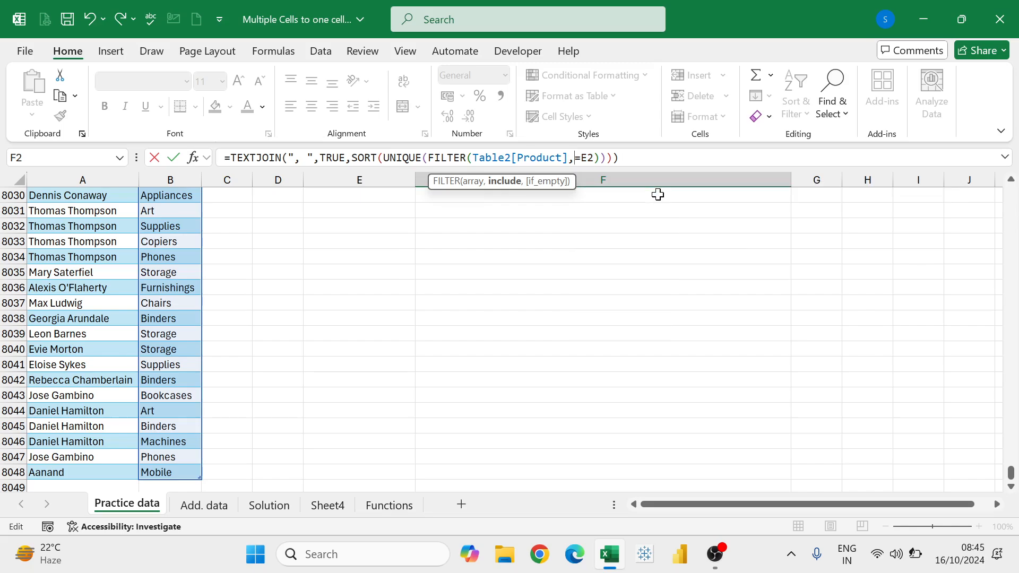
type("Table")
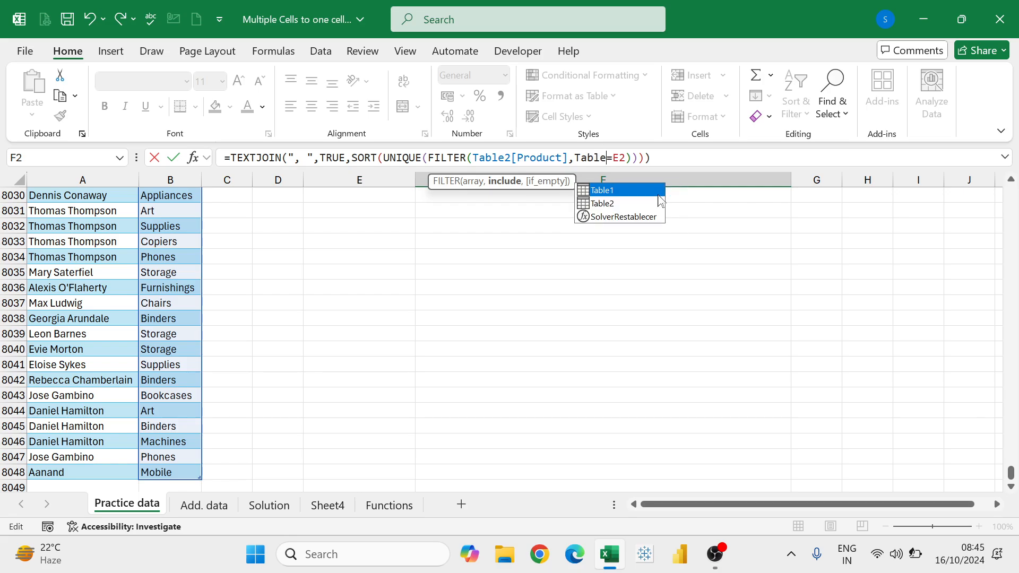
left_click(658, 198)
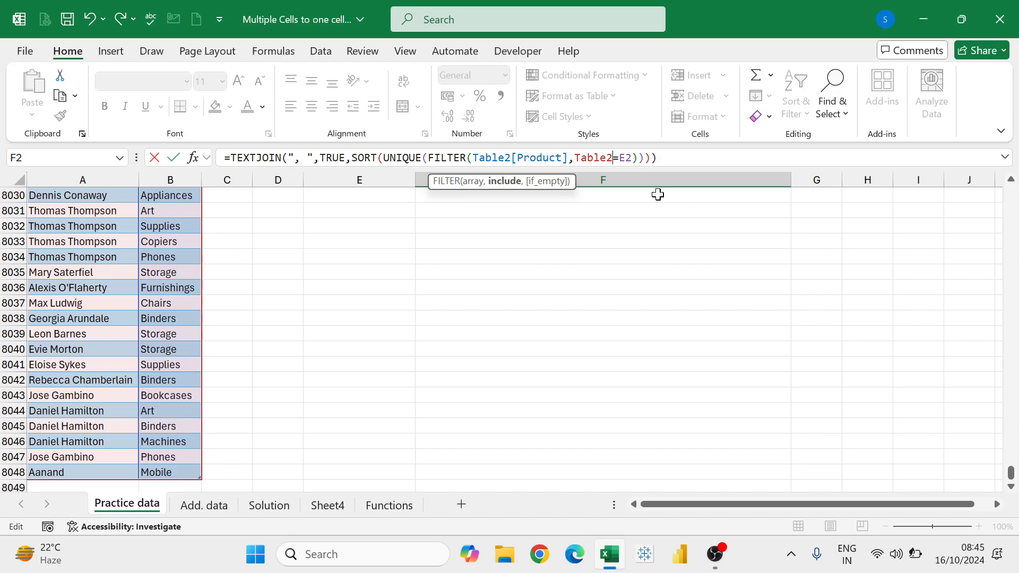
type("[")
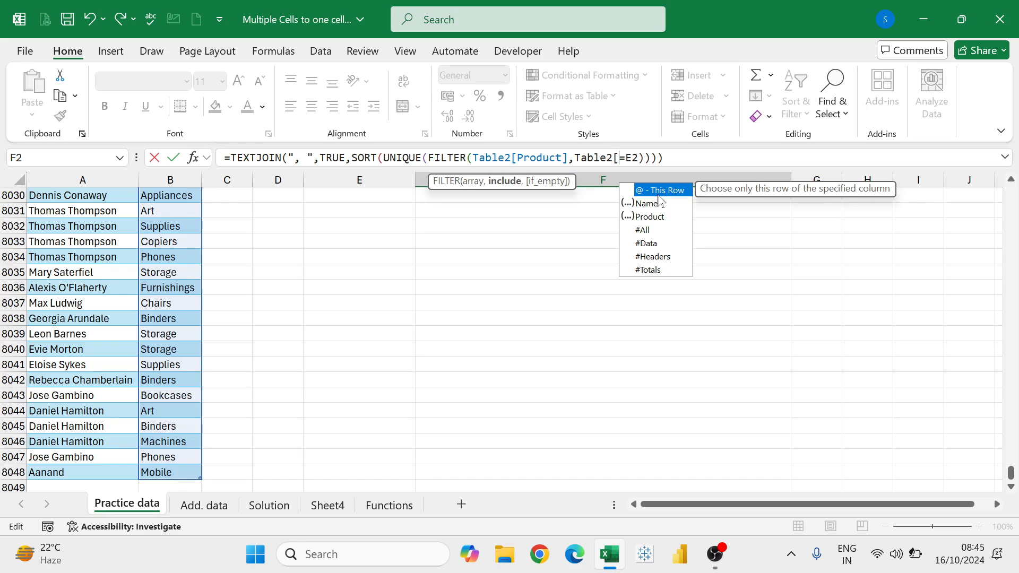
type("N")
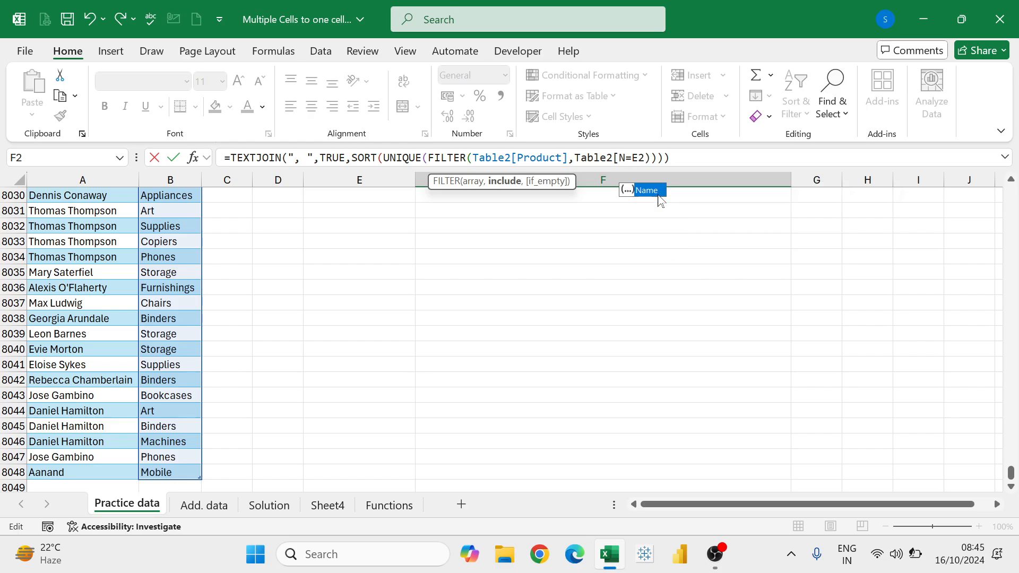
double_click(658, 195)
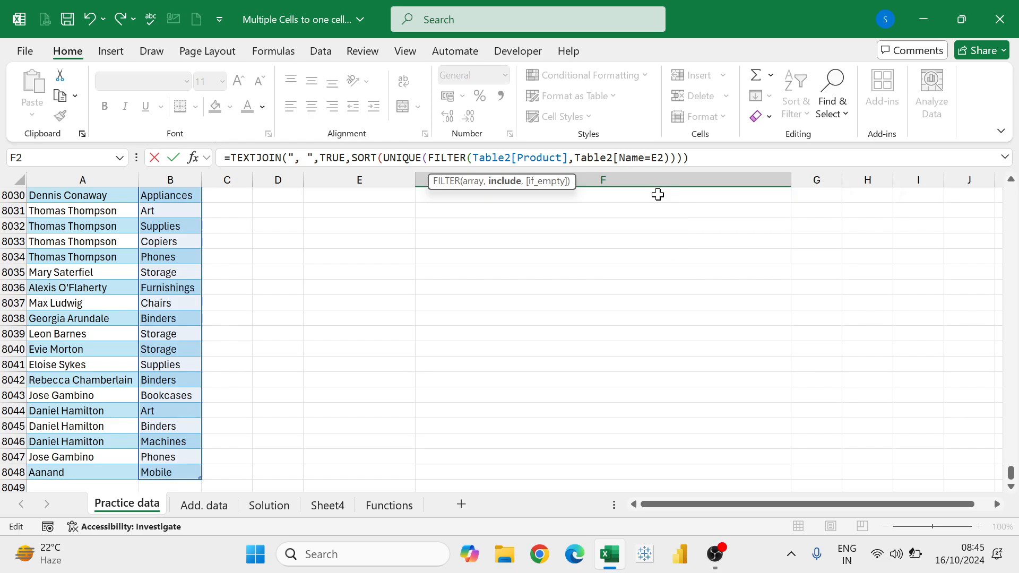
type("]")
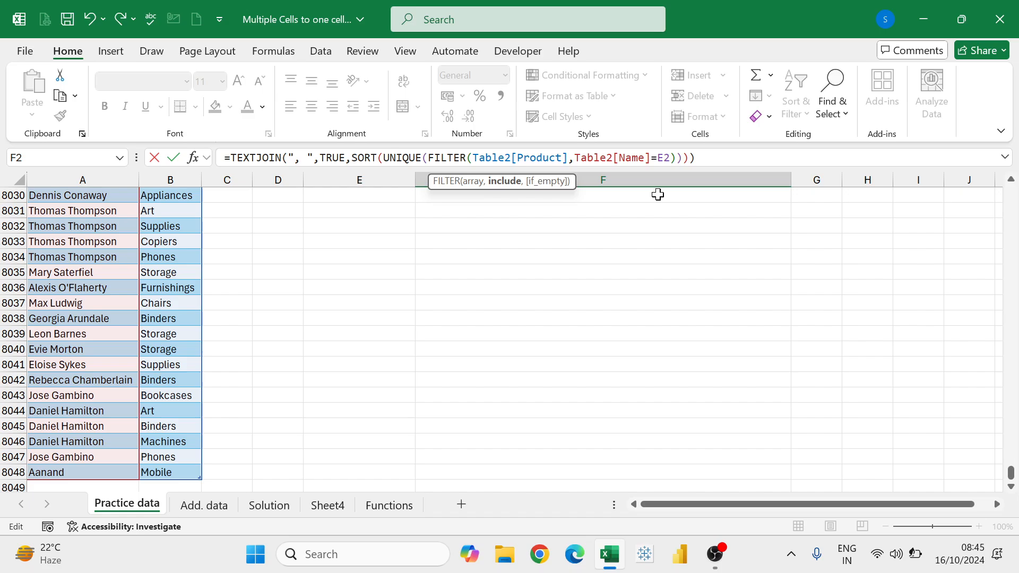
key("Return")
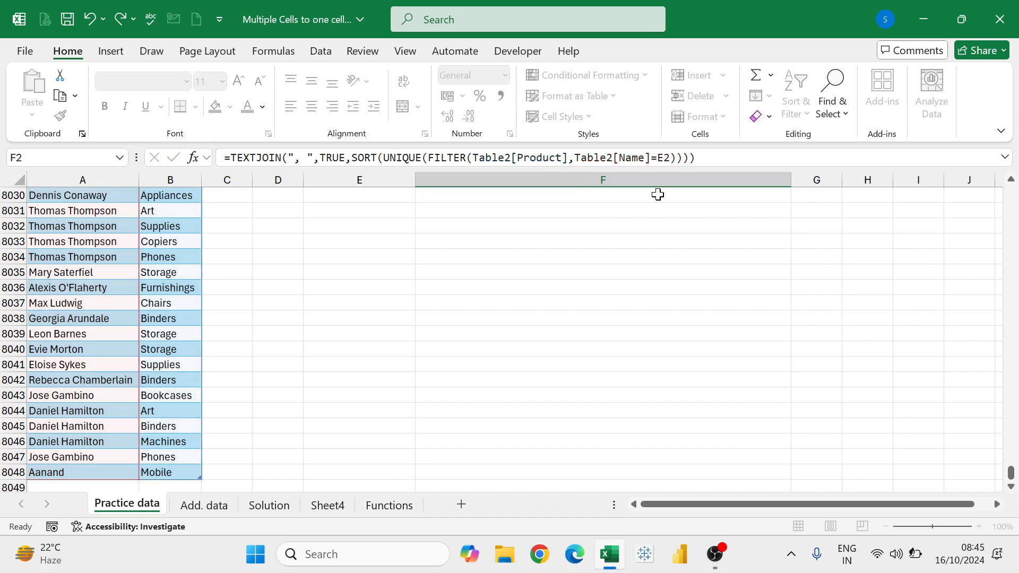
Step: Check the test person's name in E2 and the combined products in F2 against their table-based formulas
key("Up")
key("Up")
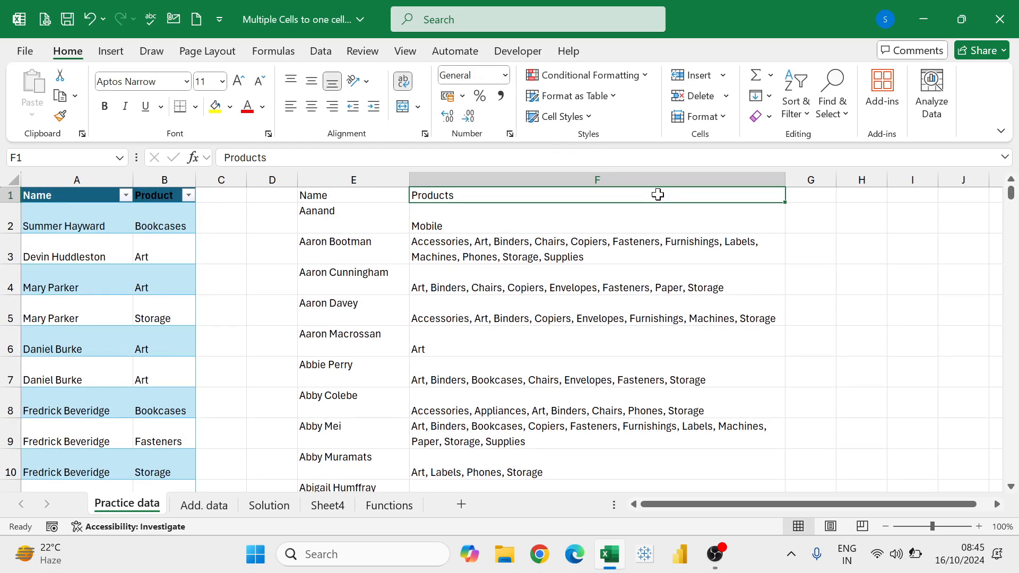
key("Down")
key("Up")
key("Left")
key("Down")
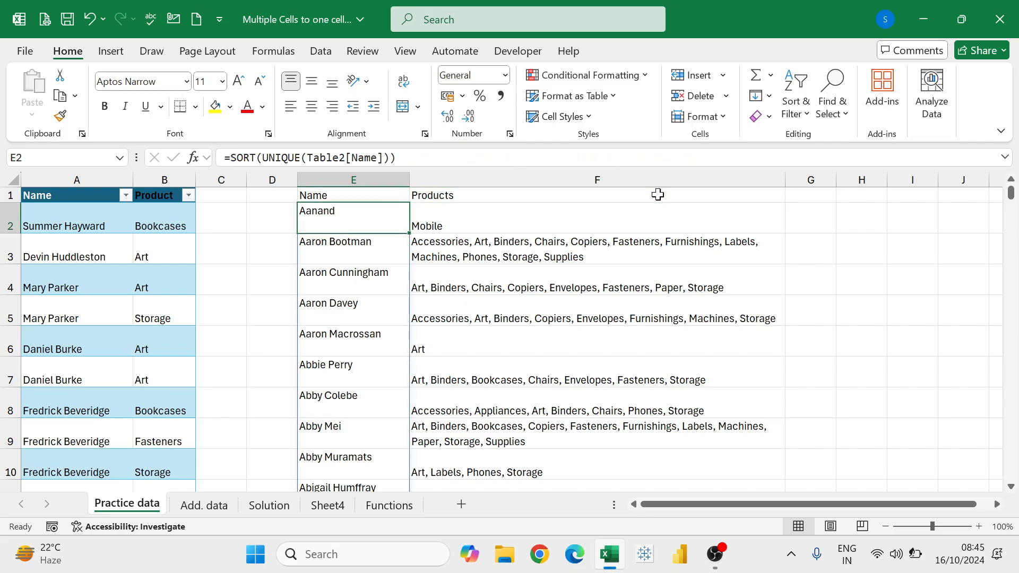
key("Right")
key("Left")
key("Left")
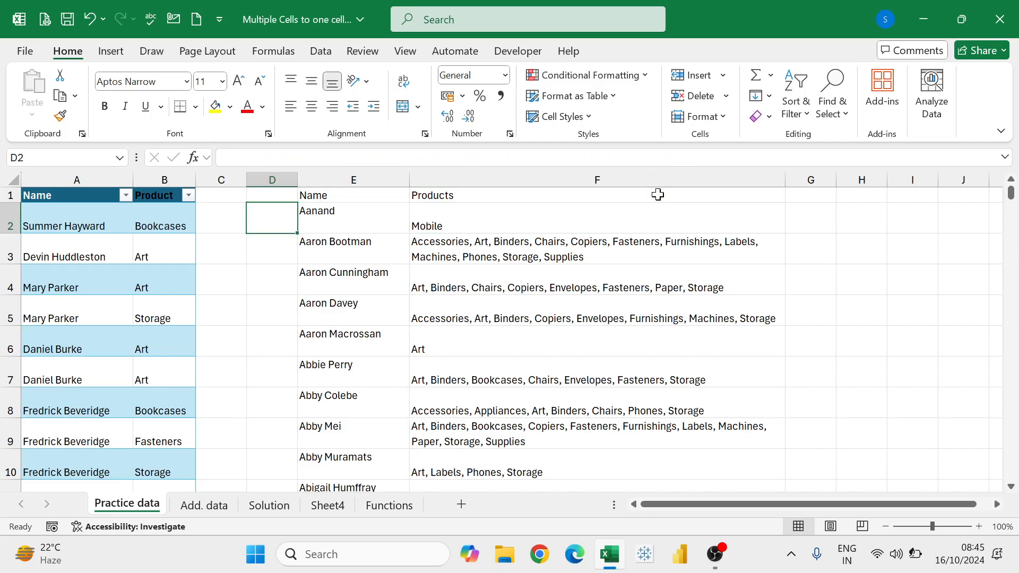
key("Right")
key("Right")
key("Left")
key("Left")
key("Right")
key("Right")
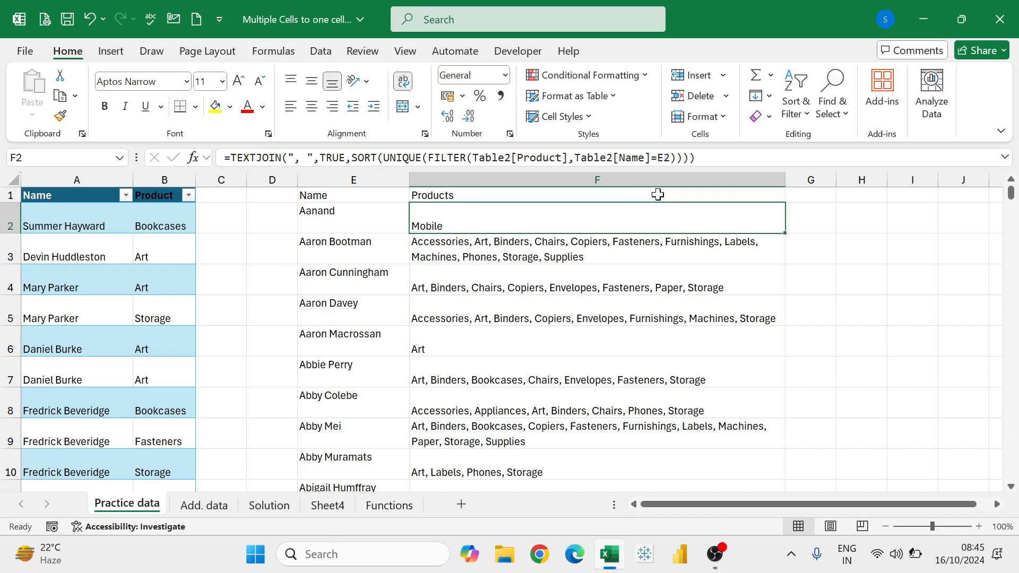
key("Left")
key("Left")
key("Right")
key("Right")
key("Left")
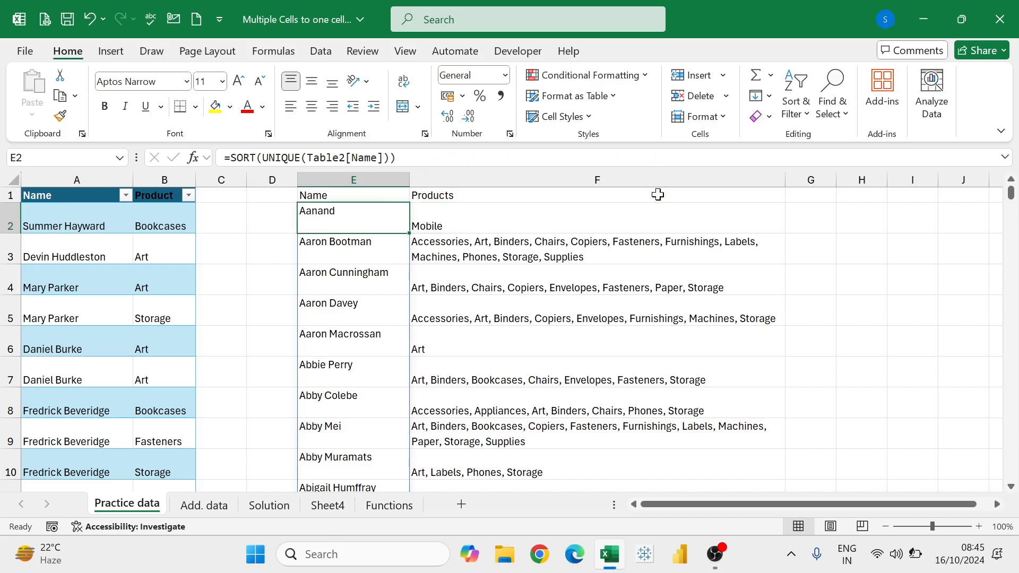
Step: Clear the test person's name and product from the table's last row, 8048, and return to the sheet's start
key("Left")
key("Left")
key("Left")
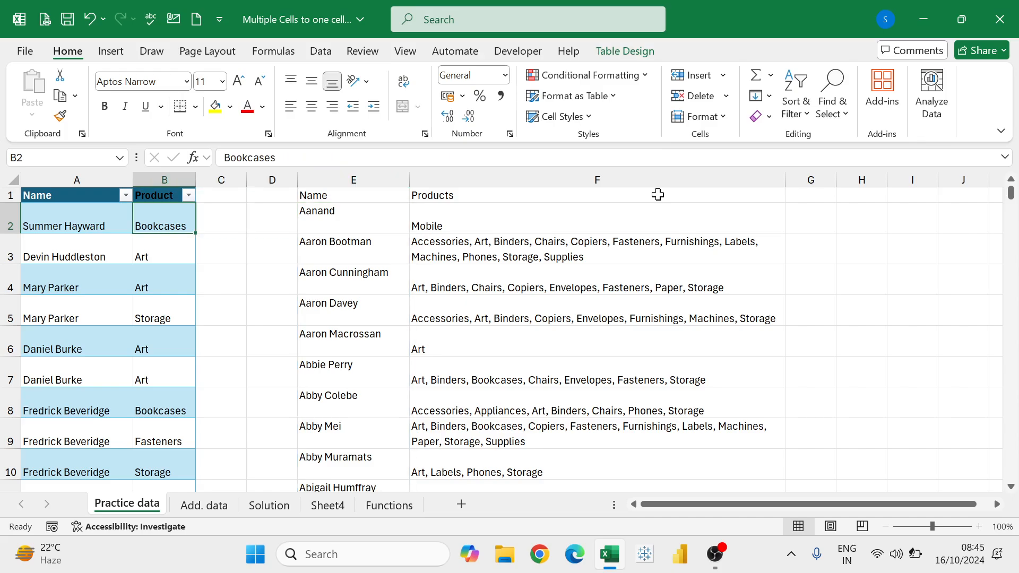
key("Left")
key("ctrl+Down")
key("Down")
key("Up")
key("shift+Right")
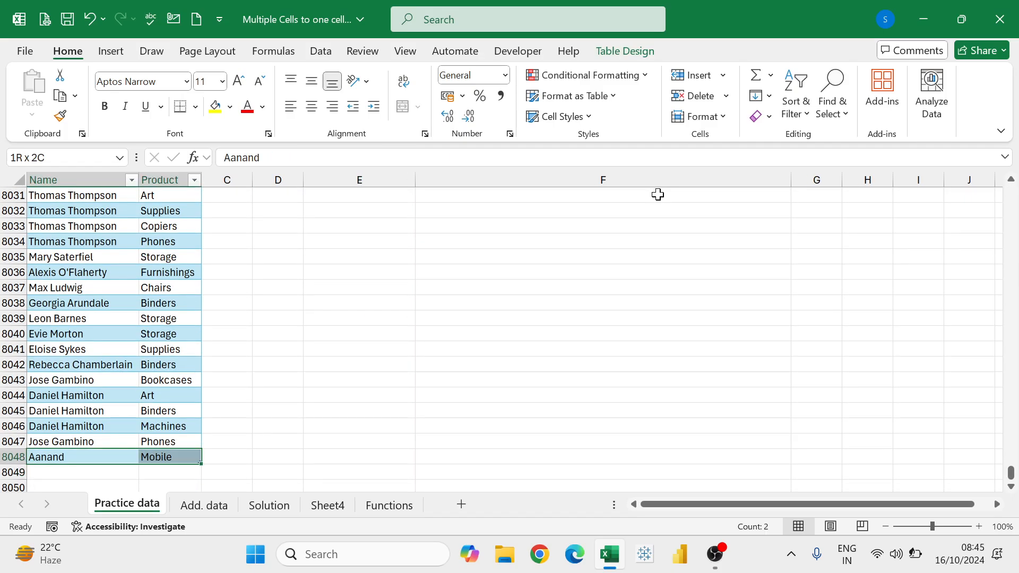
key("Delete")
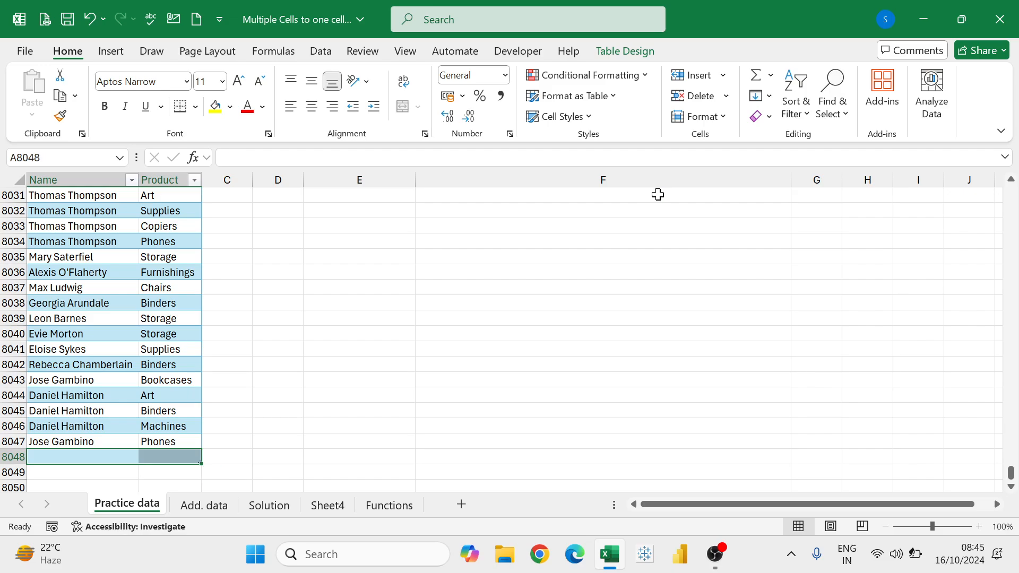
key("Up")
key("ctrl+Up")
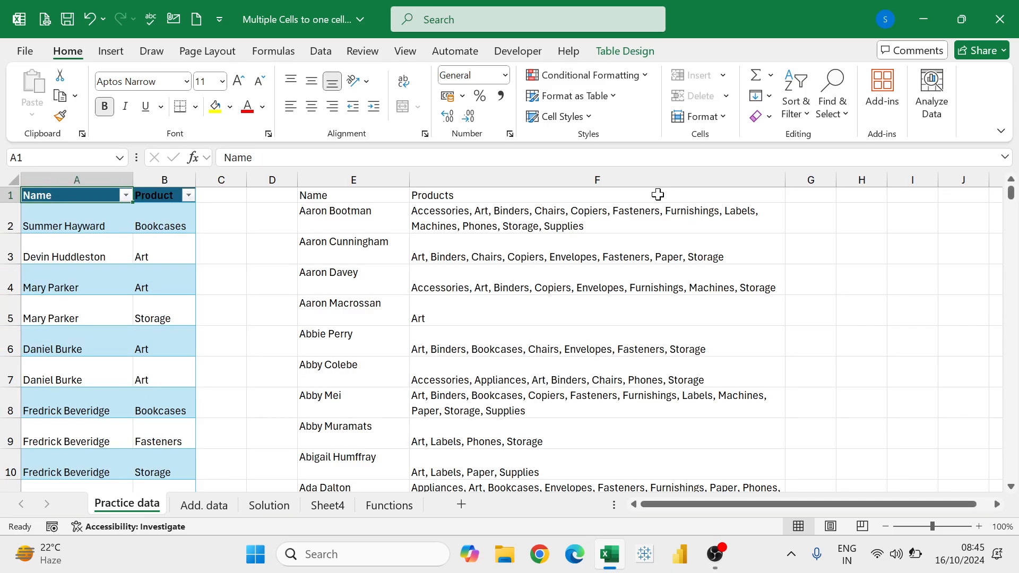
Step: Enter the test person's first name again in A8048 with the product mobile in B8048
key("ctrl+Down")
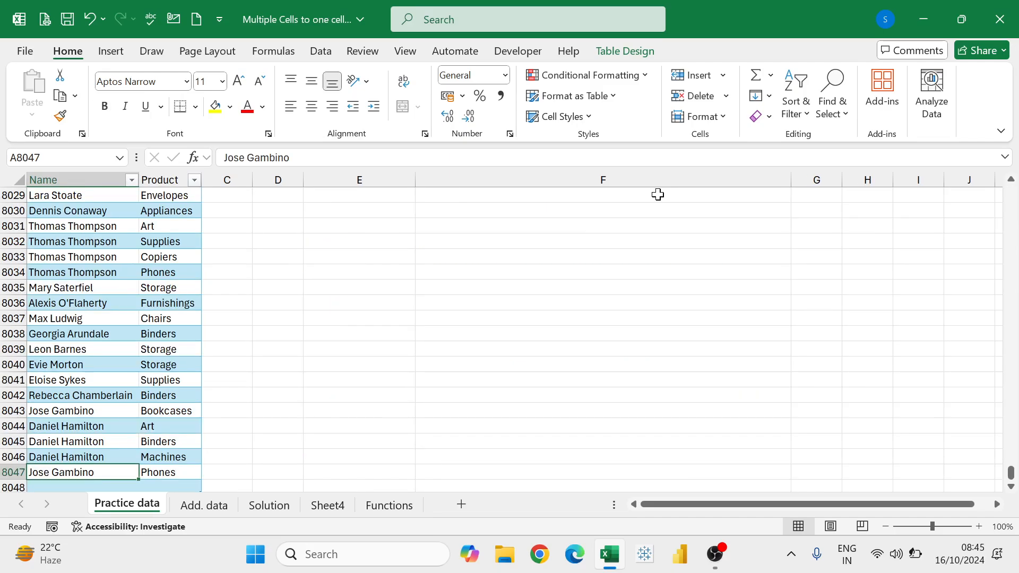
key("Down")
type("A")
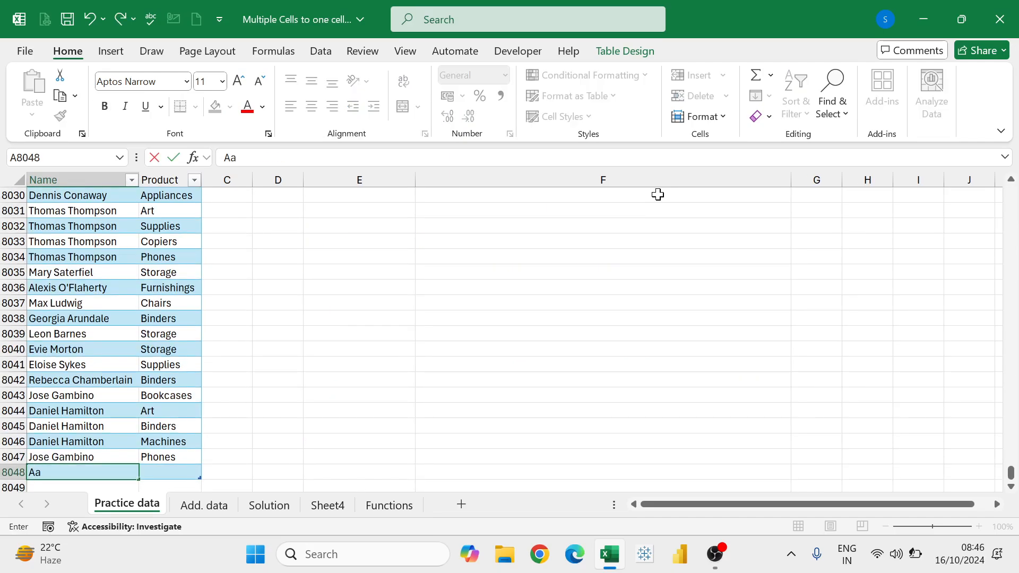
type("anand")
key("Tab")
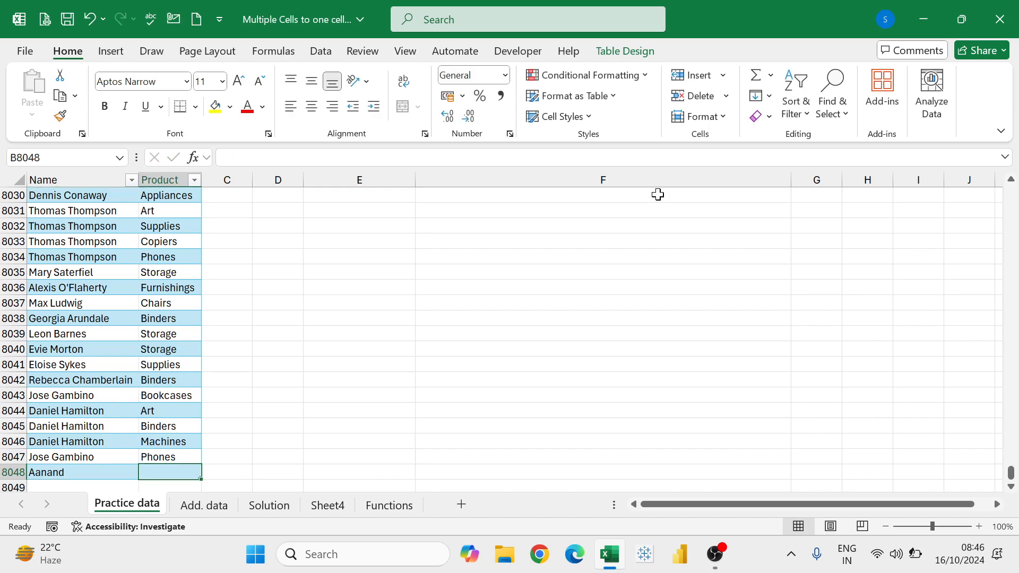
type("mobil")
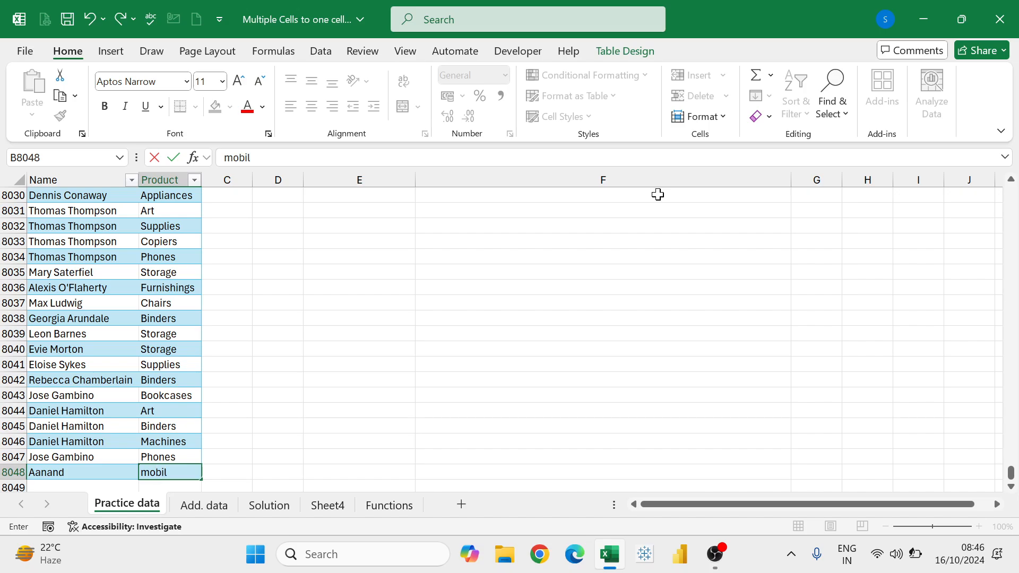
type("e")
key("Return")
Step: Add a second record for the same test person in row 8049 with the product Art, and return to the sheet's start
type("Ana")
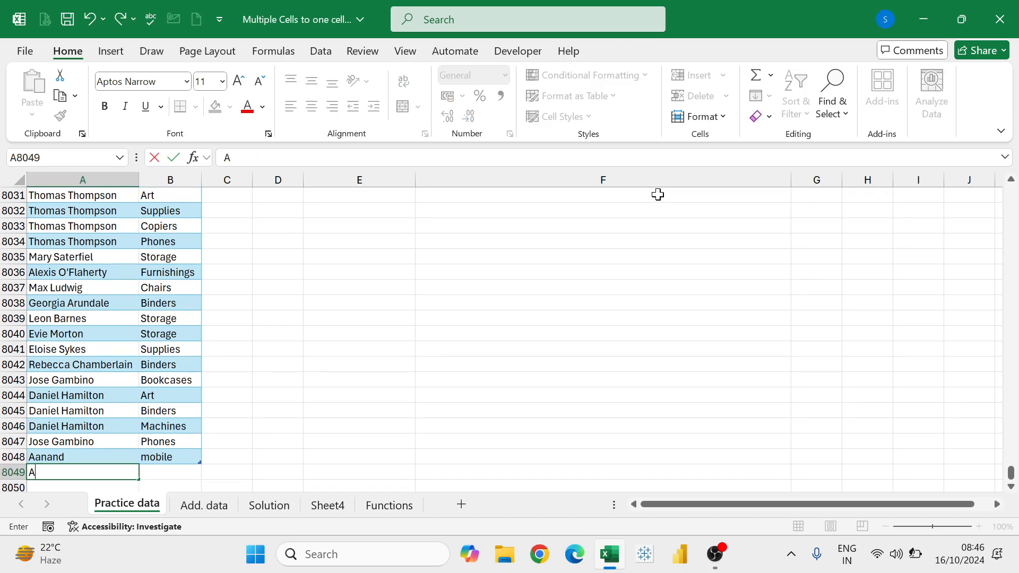
key("BackSpace")
key("BackSpace")
type("an")
key("Tab")
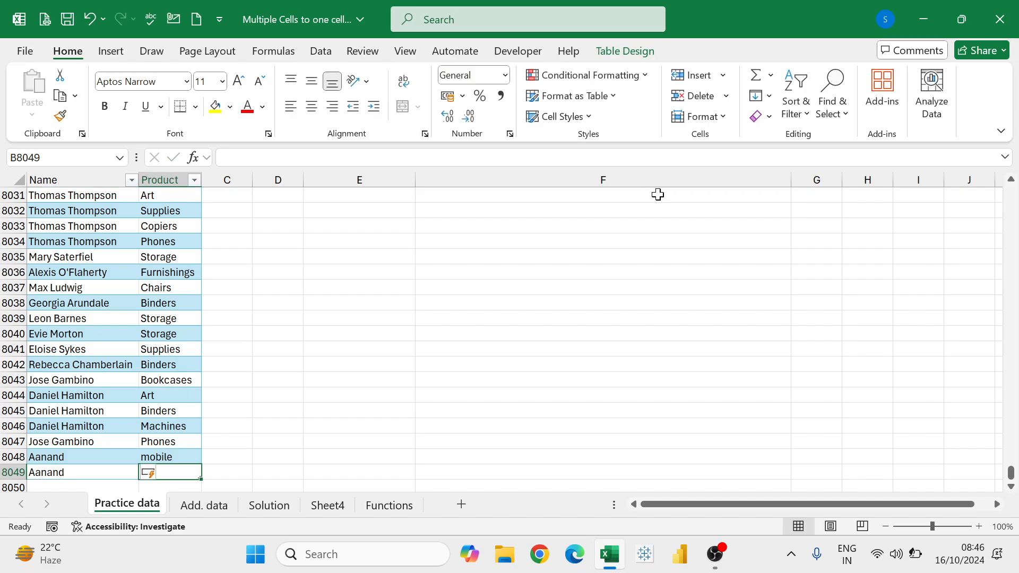
type("Art")
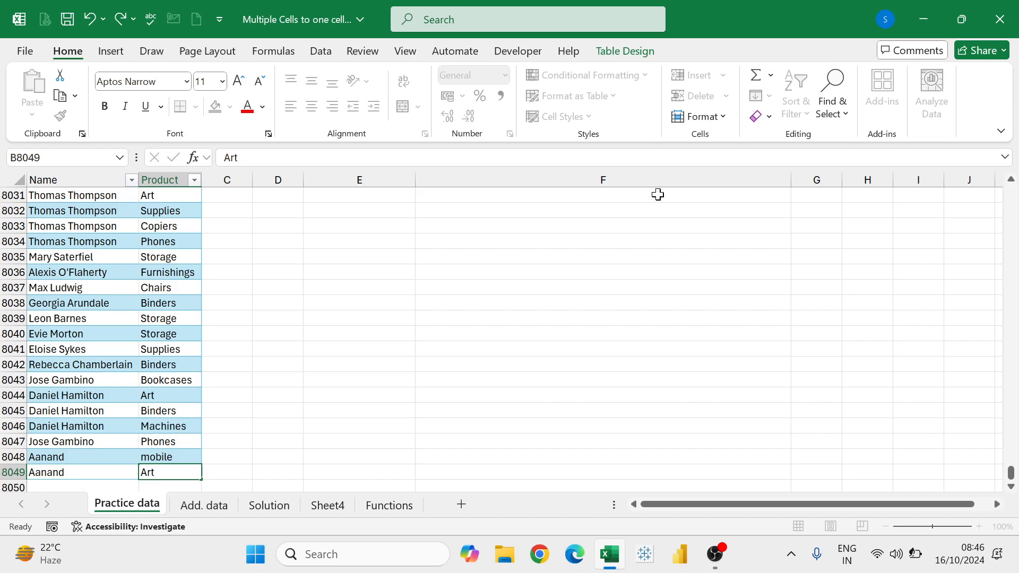
key("Return")
key("ctrl+Up")
key("ctrl+Up")
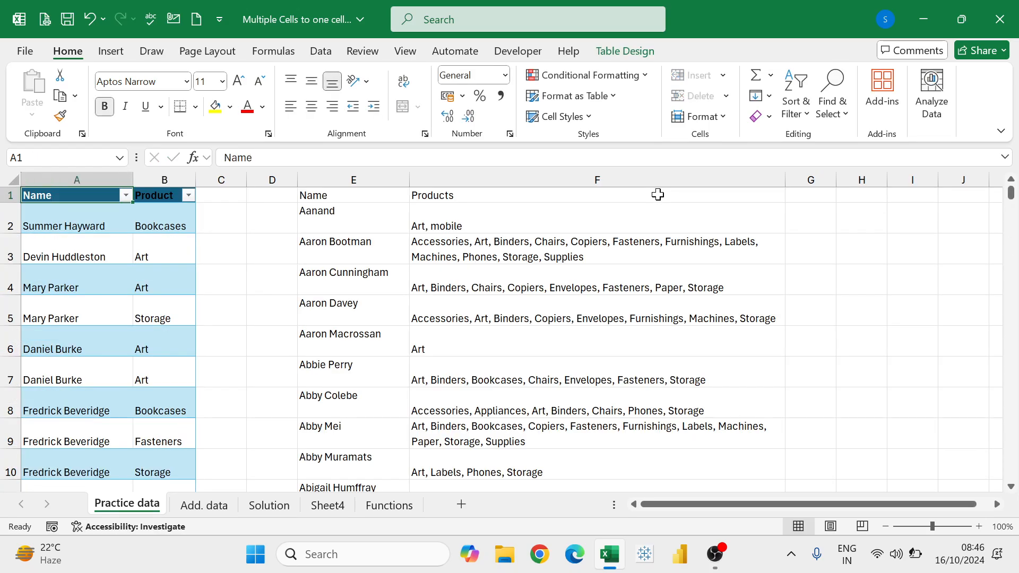
Step: Examine the test person's updated entry in E2 and F2, comparing the name formula with the TEXTJOIN product formula
key("Down")
key("Right")
key("Right")
key("Right")
key("Right")
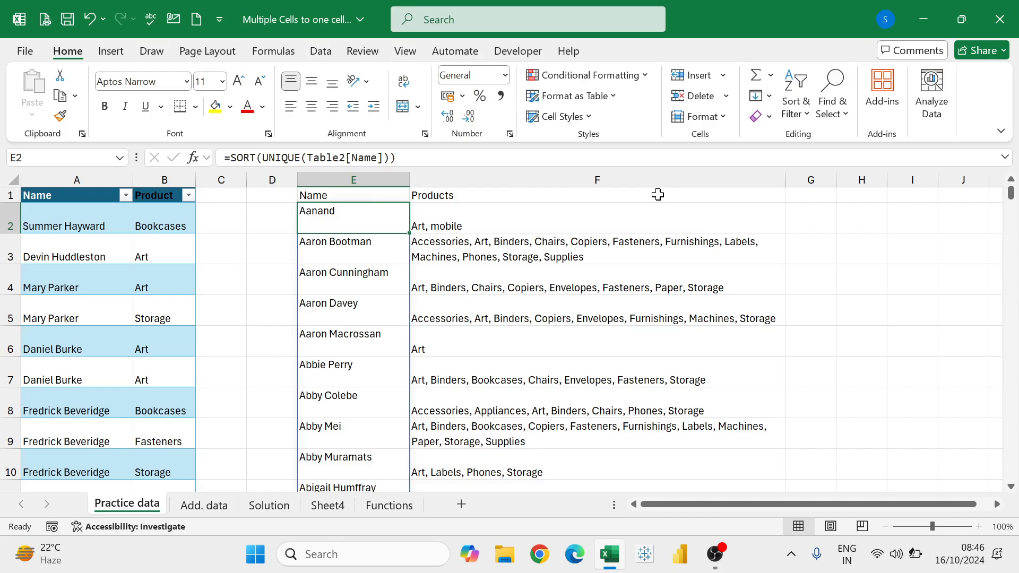
key("Right")
key("Left")
key("Left")
key("Left")
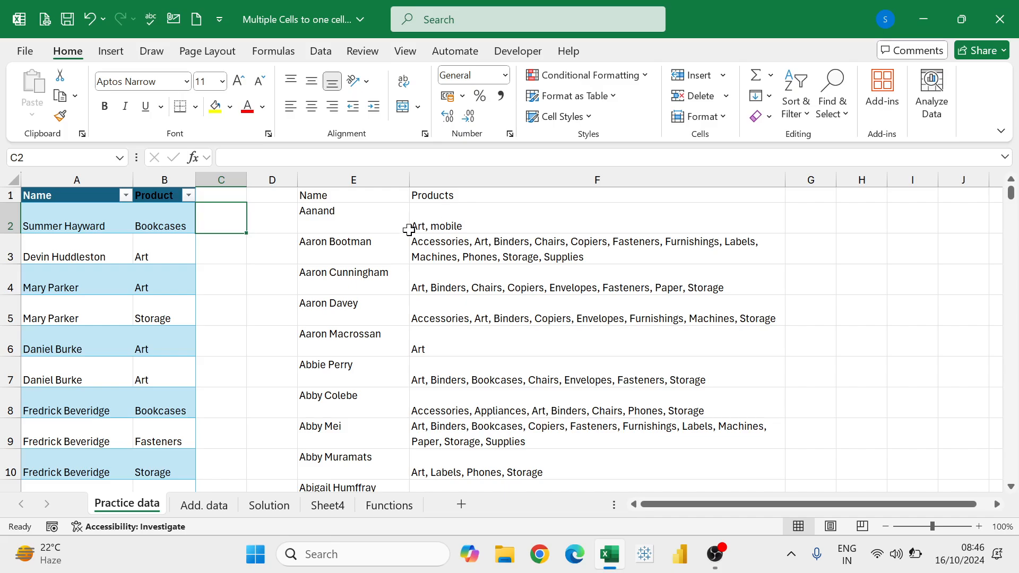
left_click(535, 223)
left_click(368, 216)
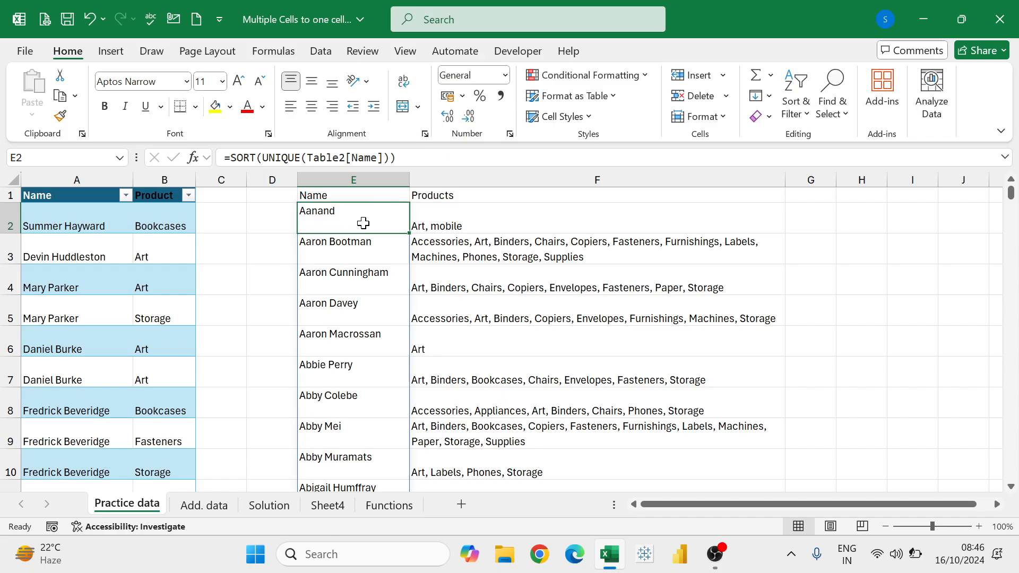
left_click(543, 220)
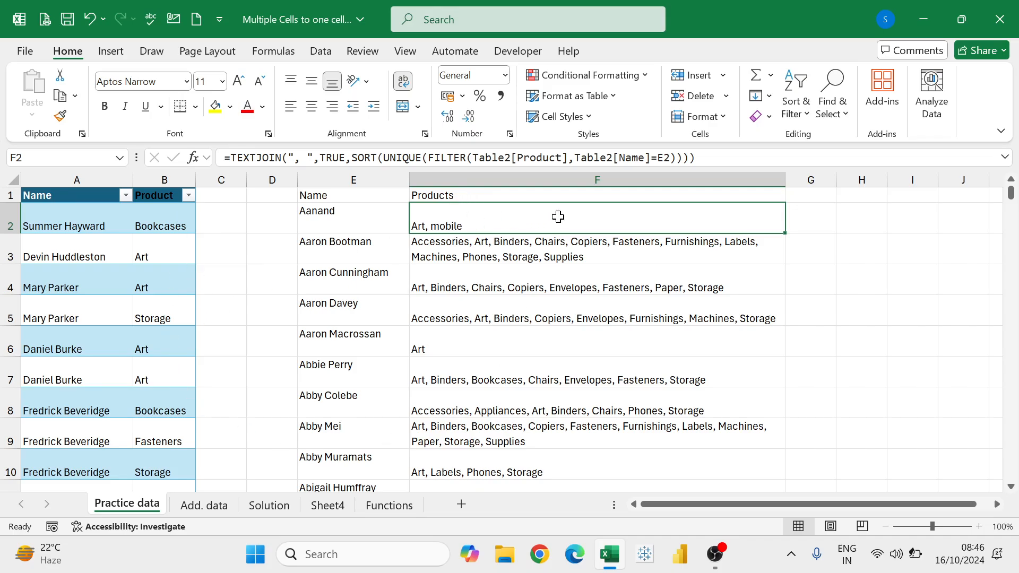
left_click(825, 258)
left_click(606, 213)
left_click(371, 225)
left_click(516, 219)
left_click(376, 216)
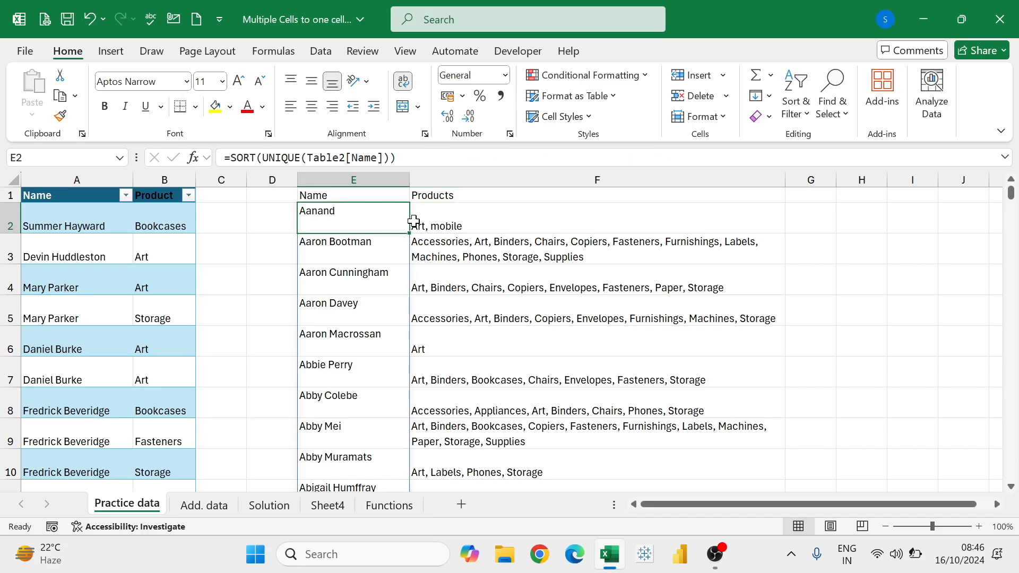
left_click(536, 220)
left_click(358, 220)
left_click(533, 215)
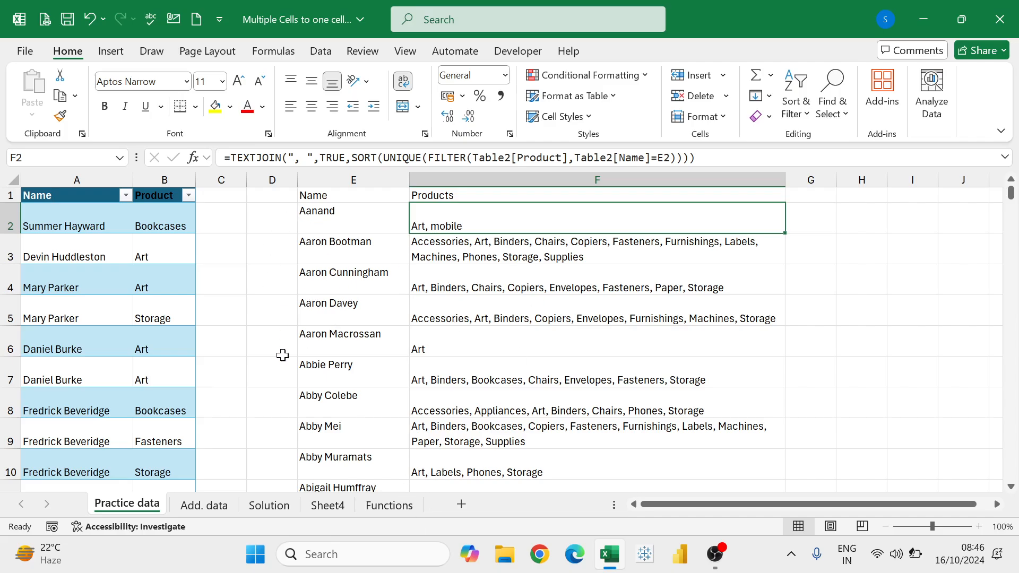
Step: Review the FILTER, SORT, UNIQUE and TEXTJOIN entries on the Functions sheet
left_click(402, 509)
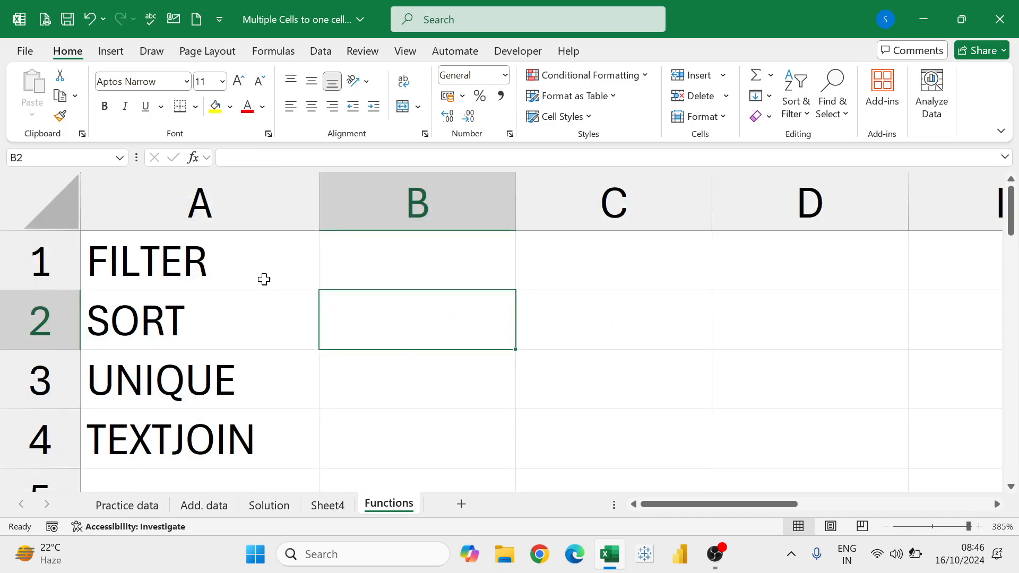
left_click(251, 262)
left_click(250, 316)
left_click(253, 373)
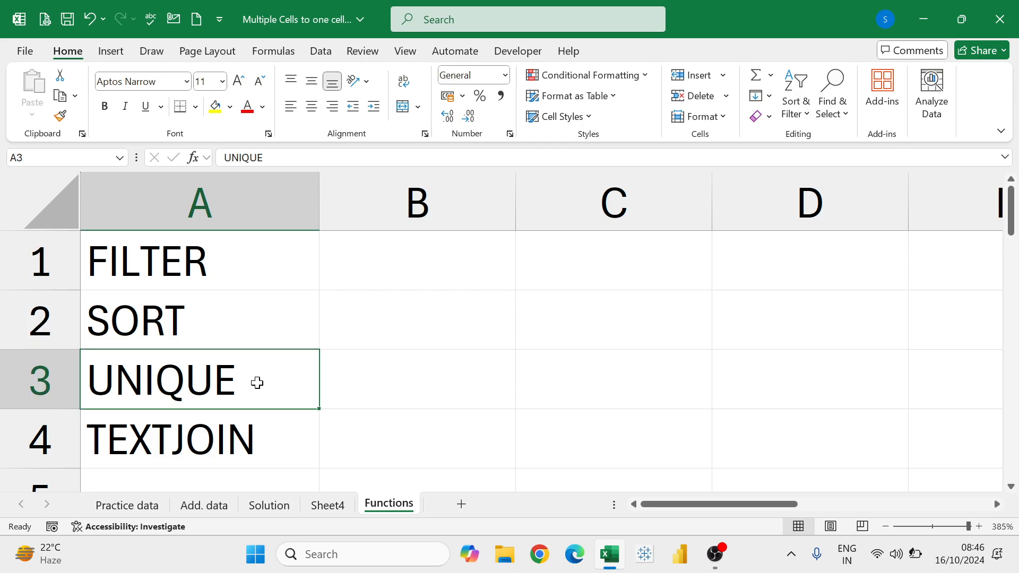
left_click(274, 446)
left_click(257, 257)
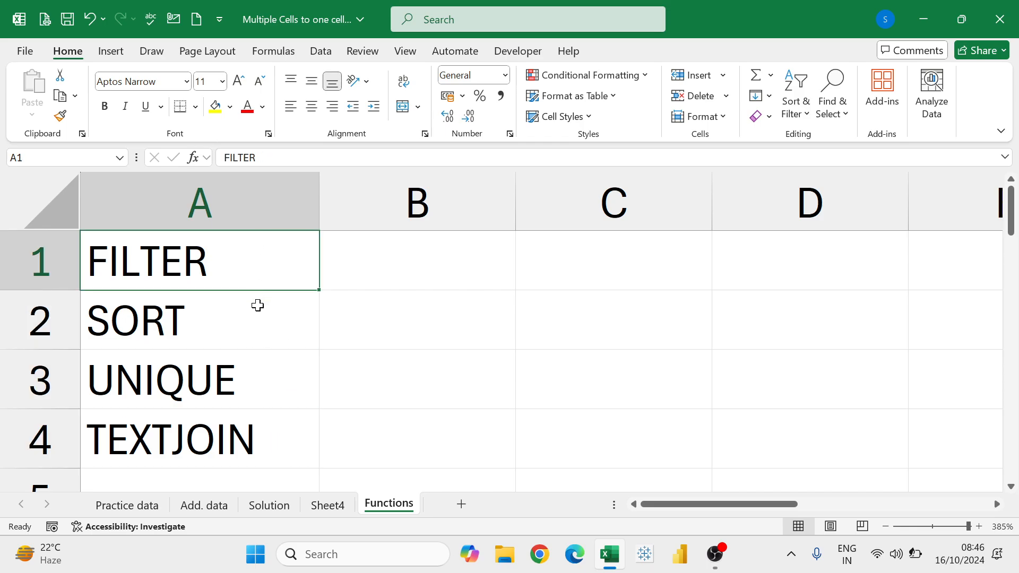
left_click(254, 336)
left_click(258, 373)
left_click(277, 442)
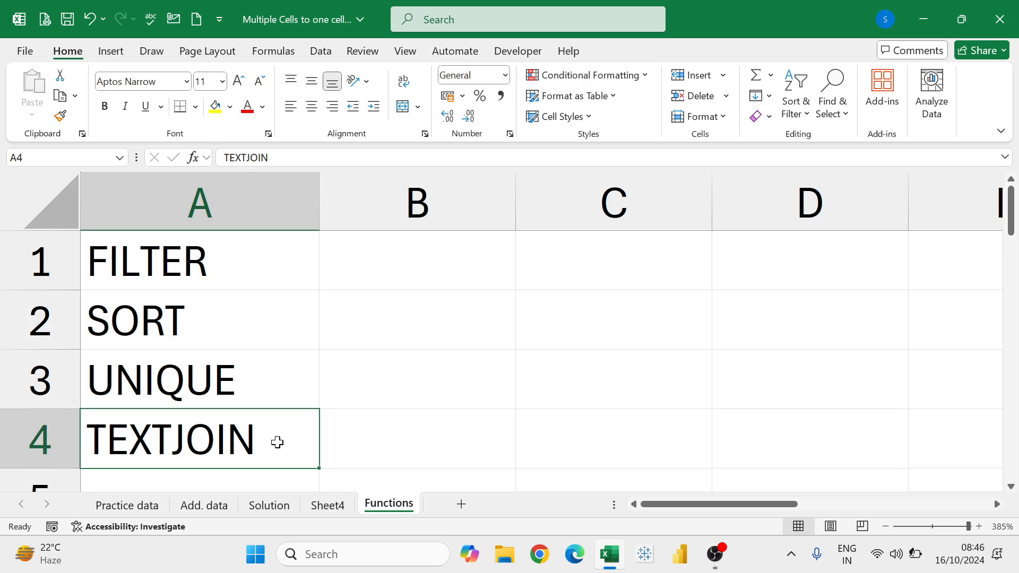
Step: Return to the Practice data sheet and select the Name and Products headers in E1:F1
left_click(127, 505)
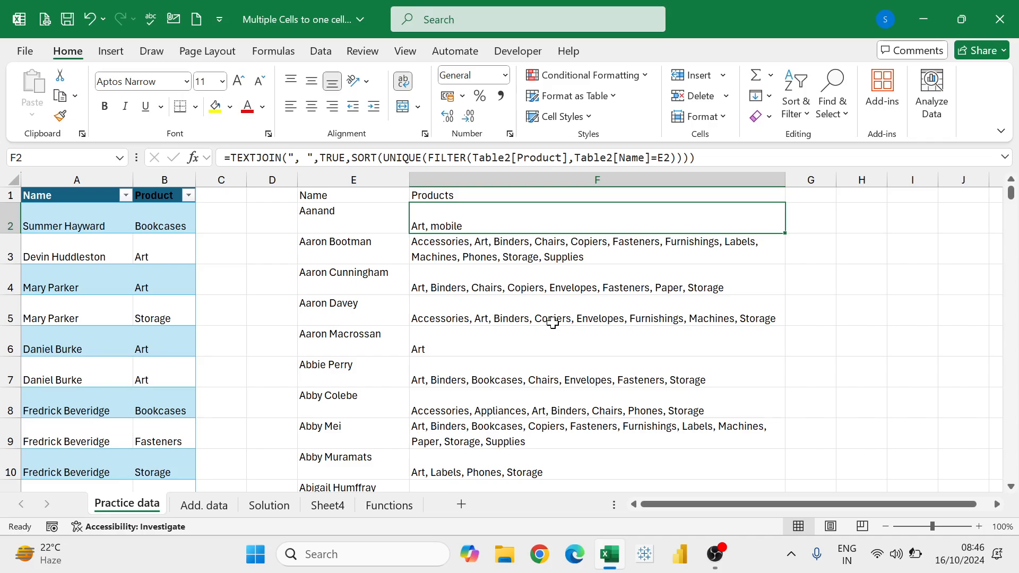
left_click_drag(364, 195, 462, 202)
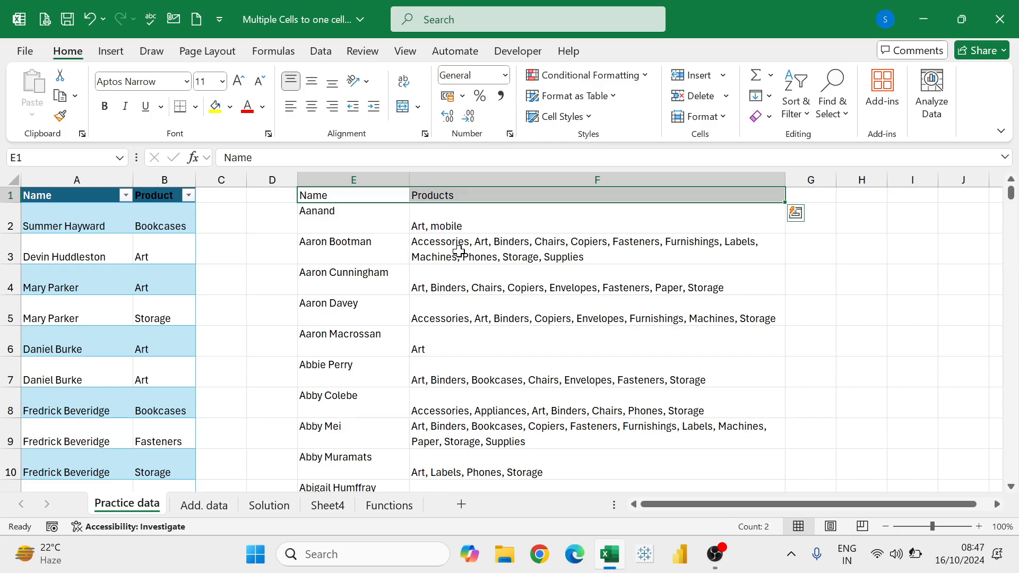